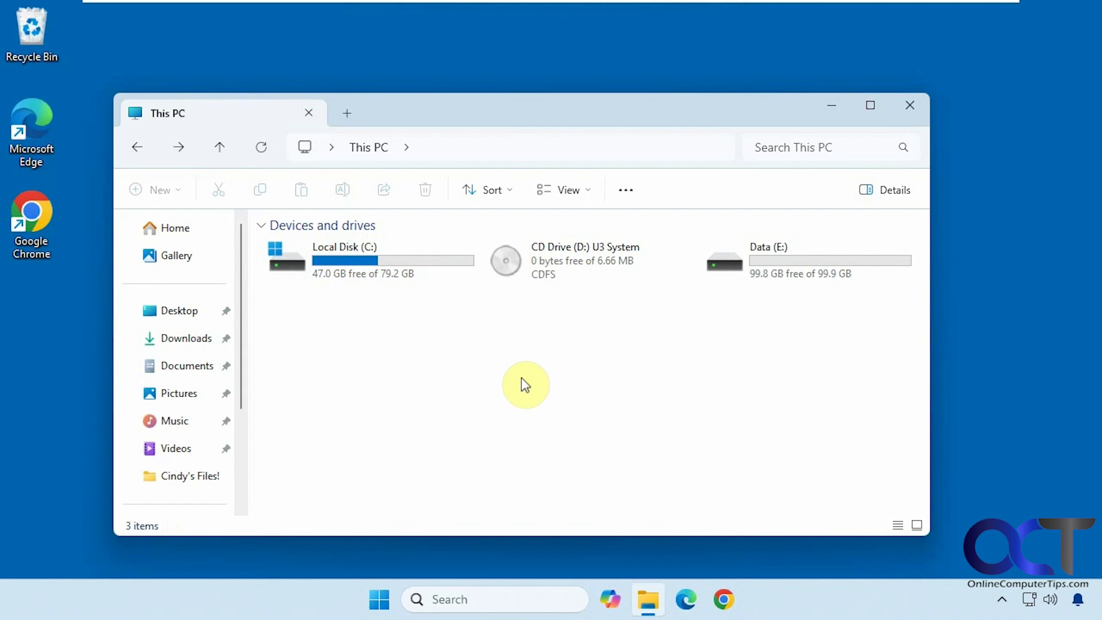
- Close the open This PC window and open a fresh File Explorer window
{"action": "left_click_drag", "start_coordinate": [246, 395], "coordinate": [238, 442]}
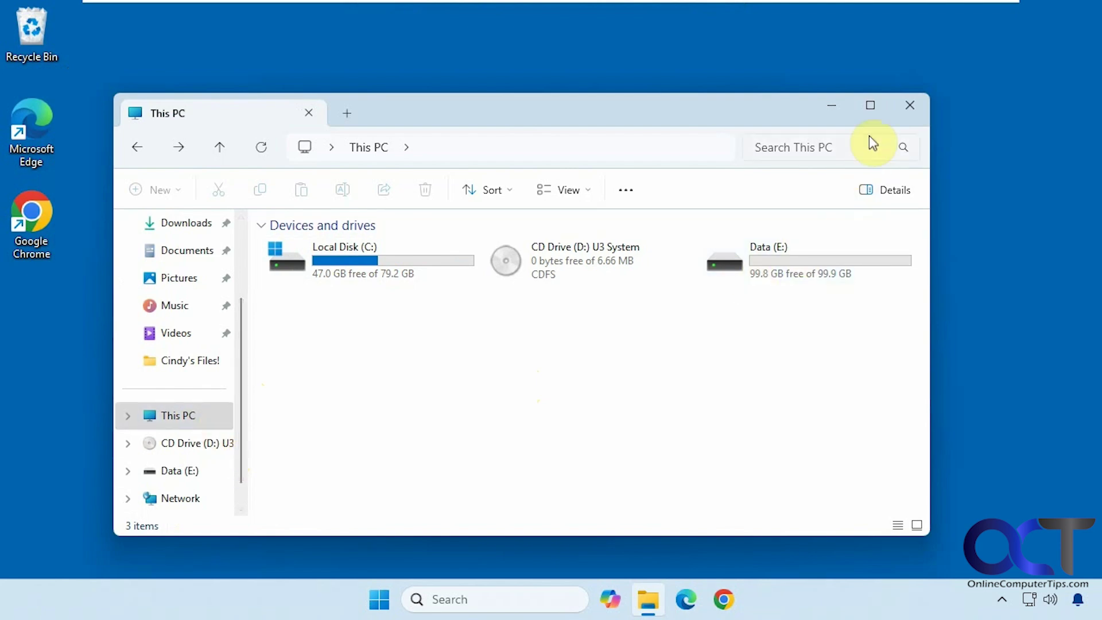
{"action": "left_click", "coordinate": [911, 106]}
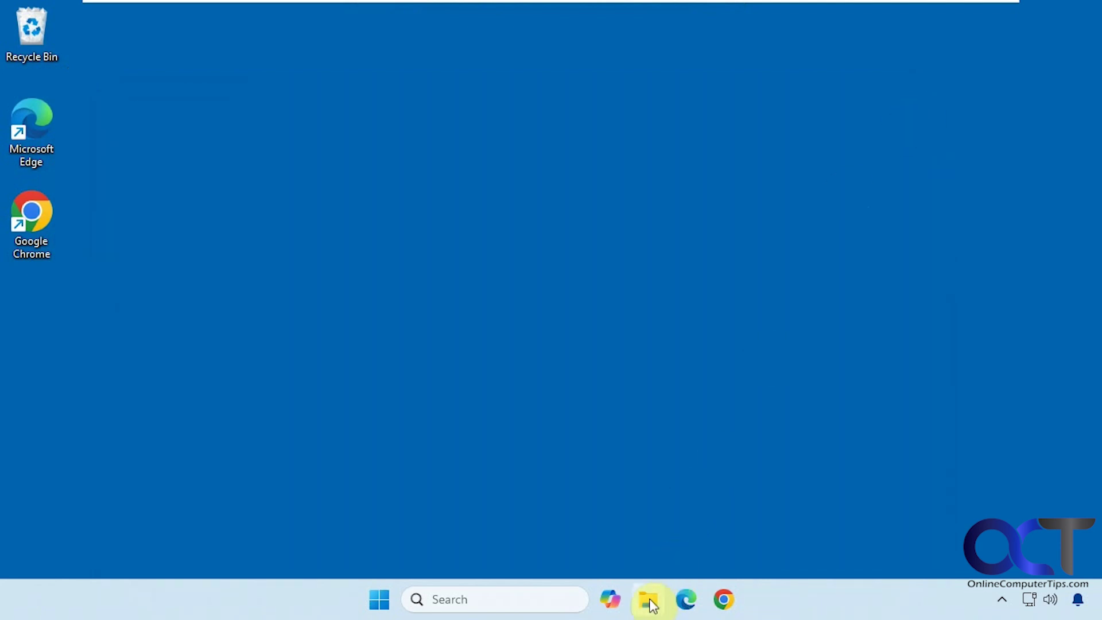
{"action": "left_click", "coordinate": [650, 602]}
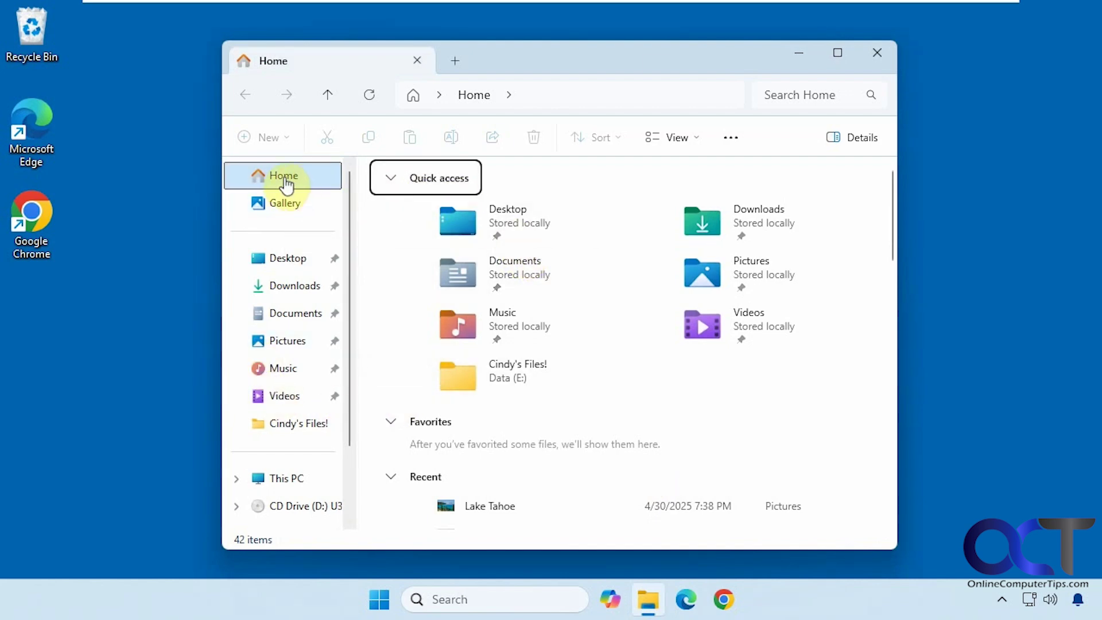
- Go to This PC and open Local Disk (C:) to view how its folders are displayed
{"action": "left_click", "coordinate": [287, 484]}
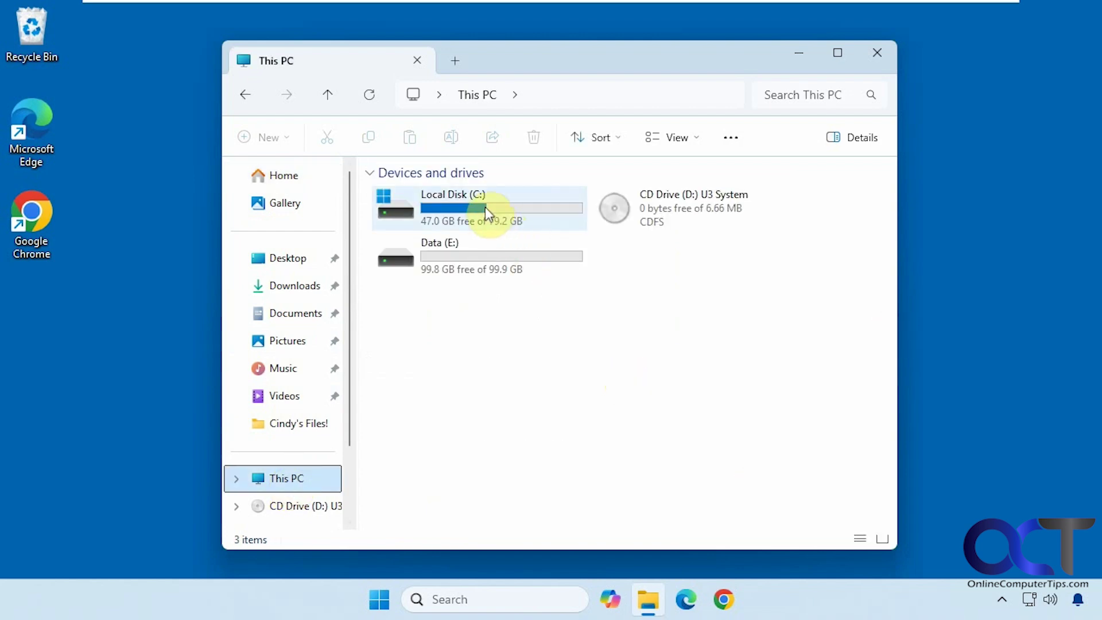
{"action": "mouse_move", "coordinate": [485, 209]}
{"action": "double_click", "coordinate": [469, 210]}
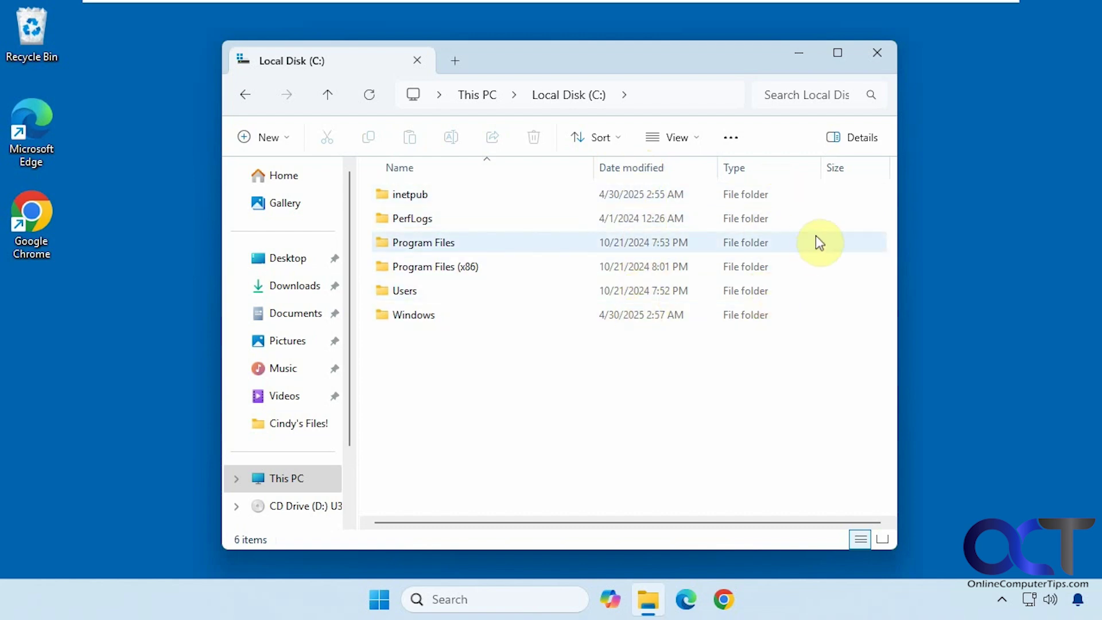
{"action": "type", "text": "pr"}
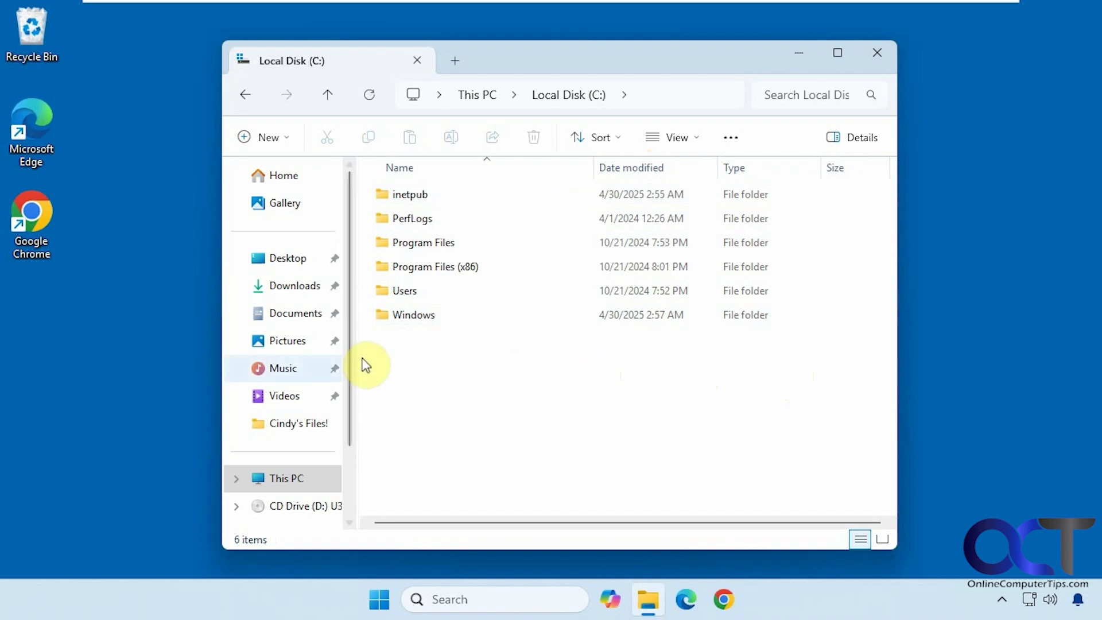
- Open the Pictures folder and look through how its folders and images are displayed
{"action": "left_click", "coordinate": [296, 346]}
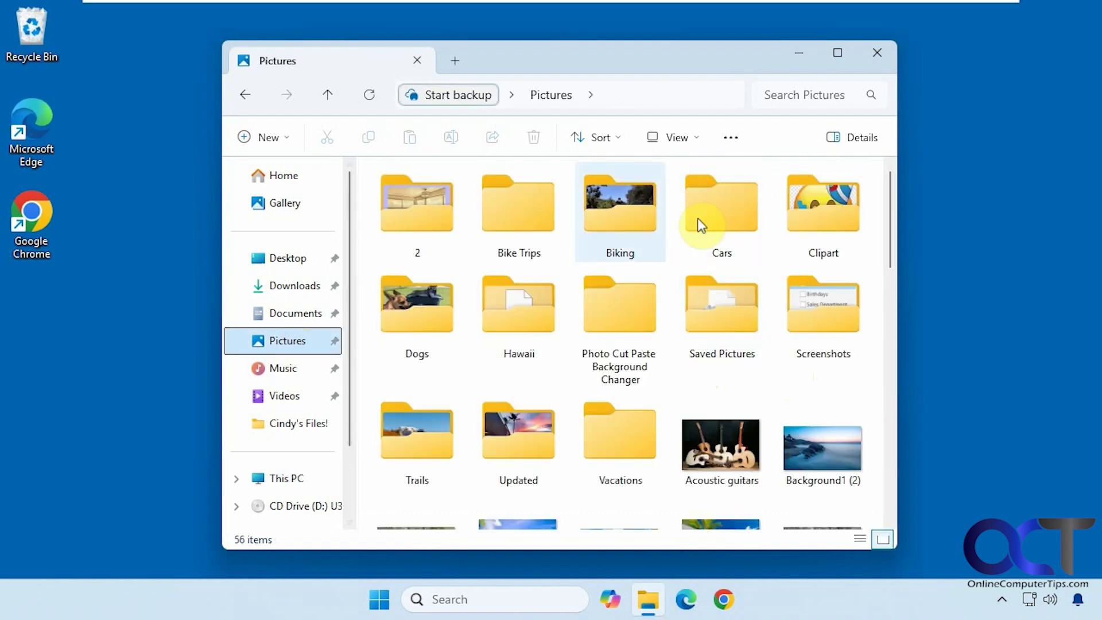
{"action": "mouse_move", "coordinate": [613, 248]}
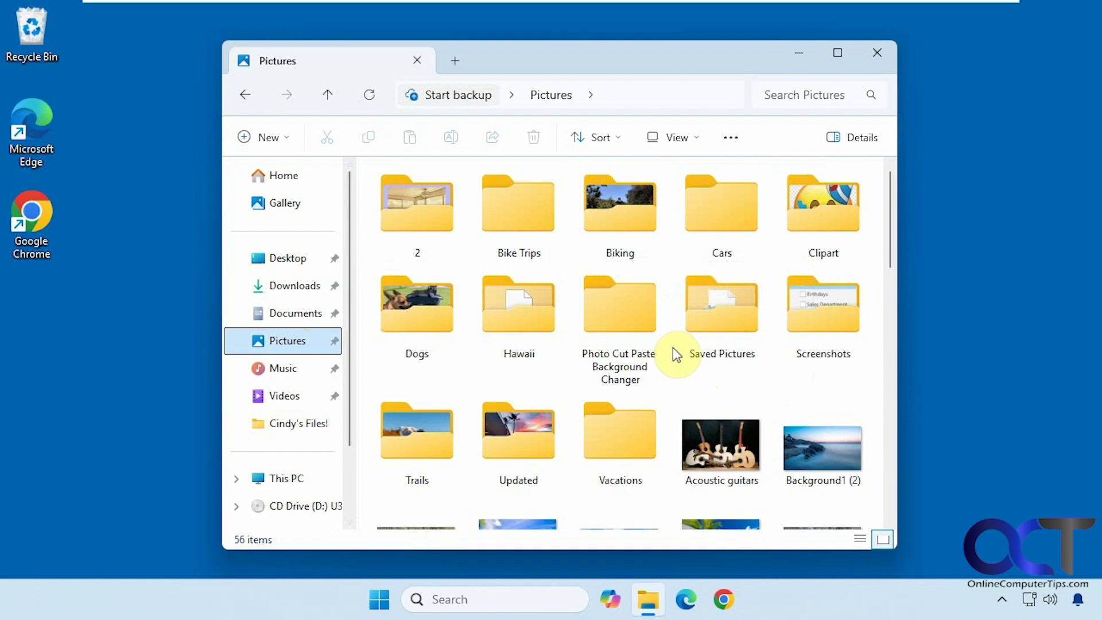
{"action": "scroll", "coordinate": [677, 356], "scroll_direction": "down", "scroll_amount": 5}
{"action": "scroll", "coordinate": [680, 359], "scroll_direction": "up", "scroll_amount": 5}
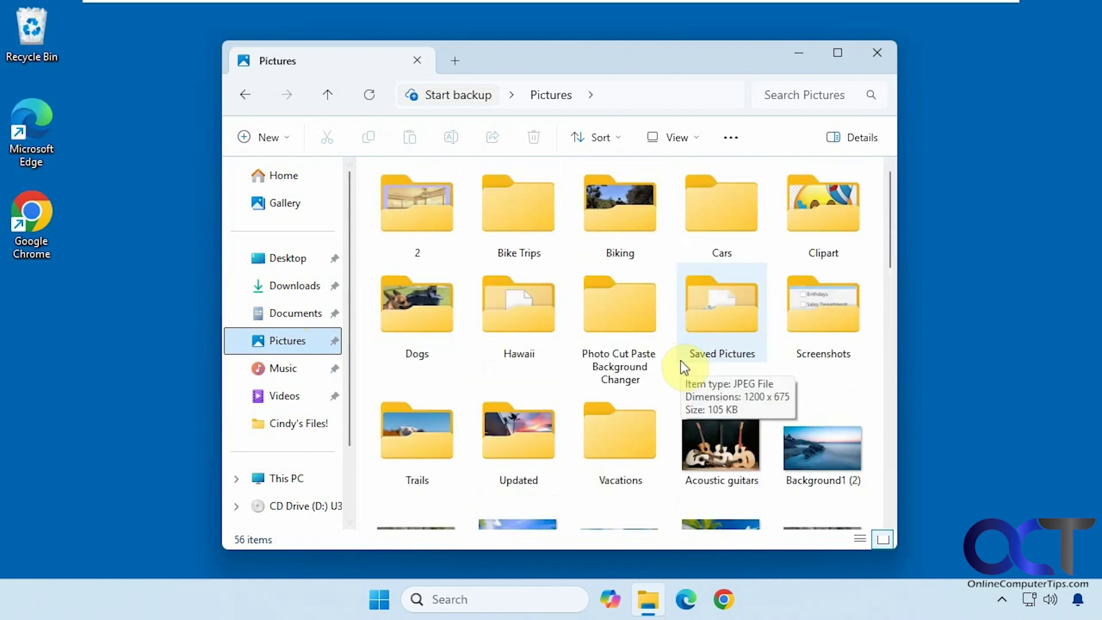
- Open the Documents folder and check where its view layout options are offered, then dismiss them
{"action": "left_click", "coordinate": [288, 316]}
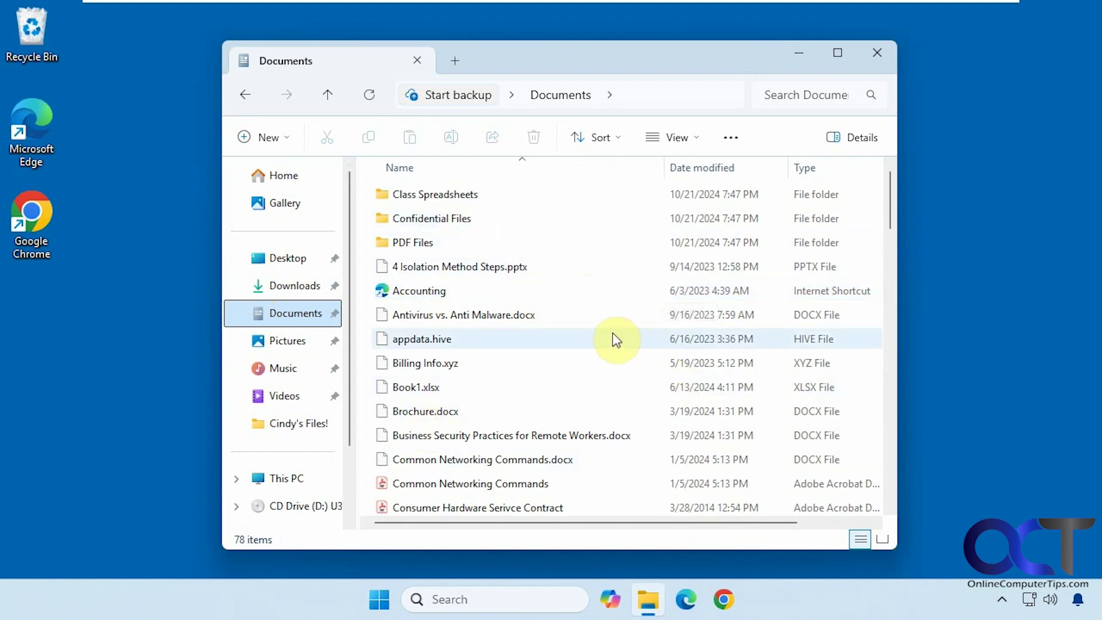
{"action": "left_click", "coordinate": [678, 138]}
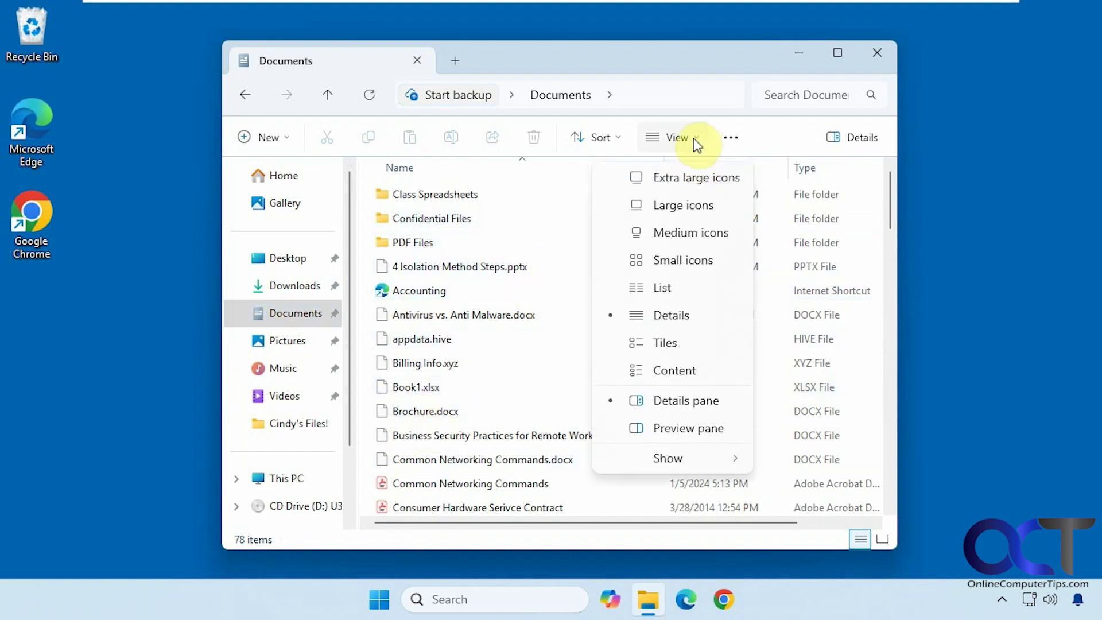
{"action": "left_click", "coordinate": [534, 347]}
{"action": "right_click", "coordinate": [534, 347]}
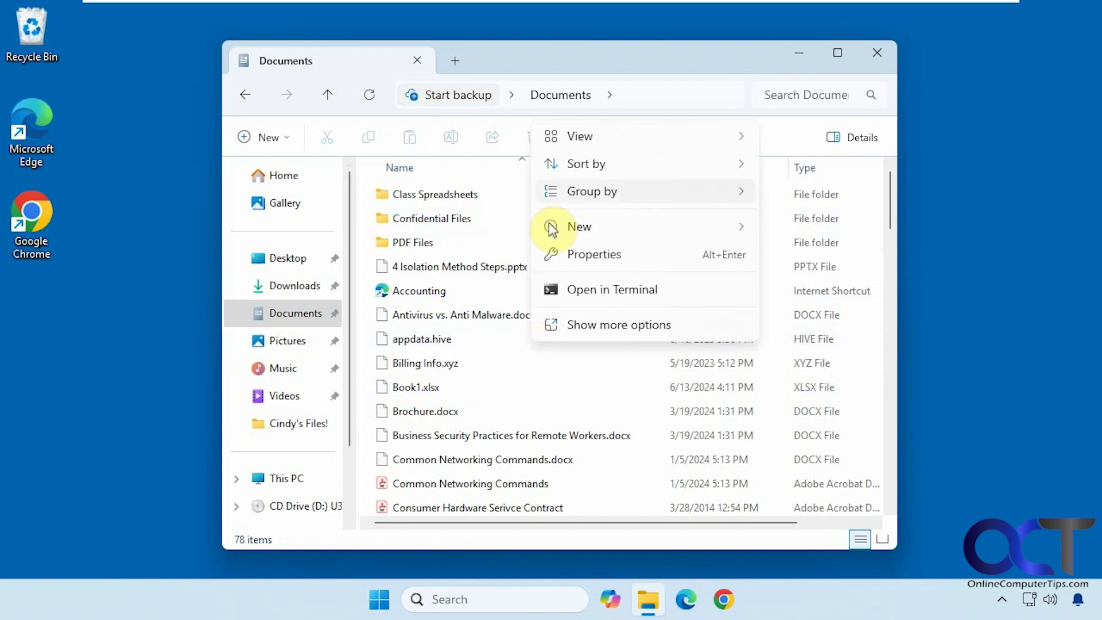
{"action": "mouse_move", "coordinate": [728, 137]}
{"action": "left_click", "coordinate": [714, 66]}
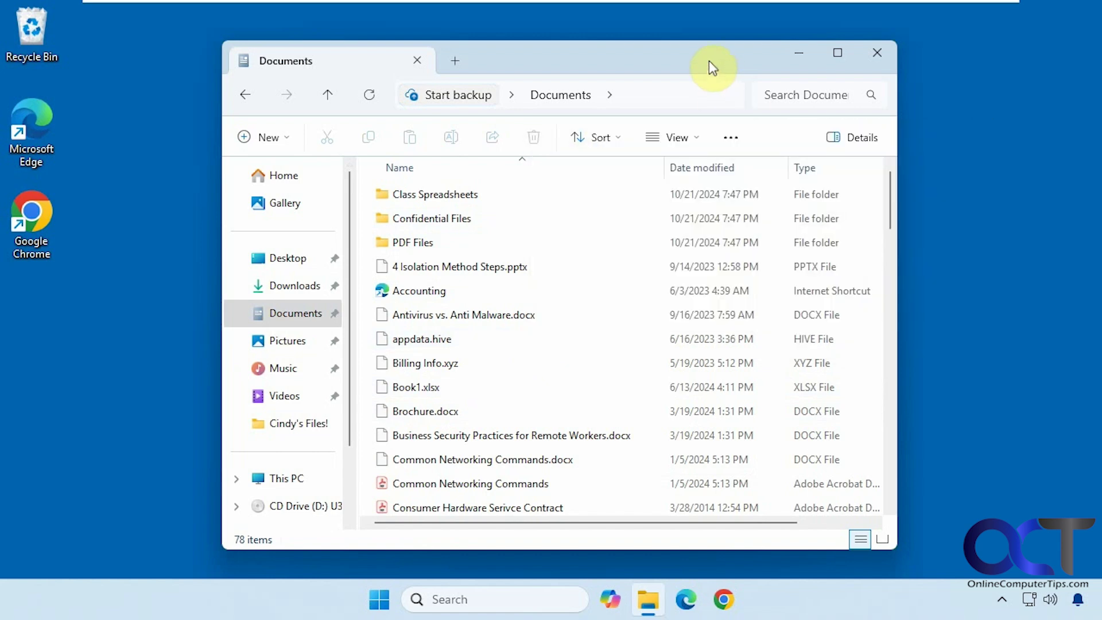
- Display the Documents folder as Extra large icons, then as Large icons
{"action": "left_click", "coordinate": [698, 141]}
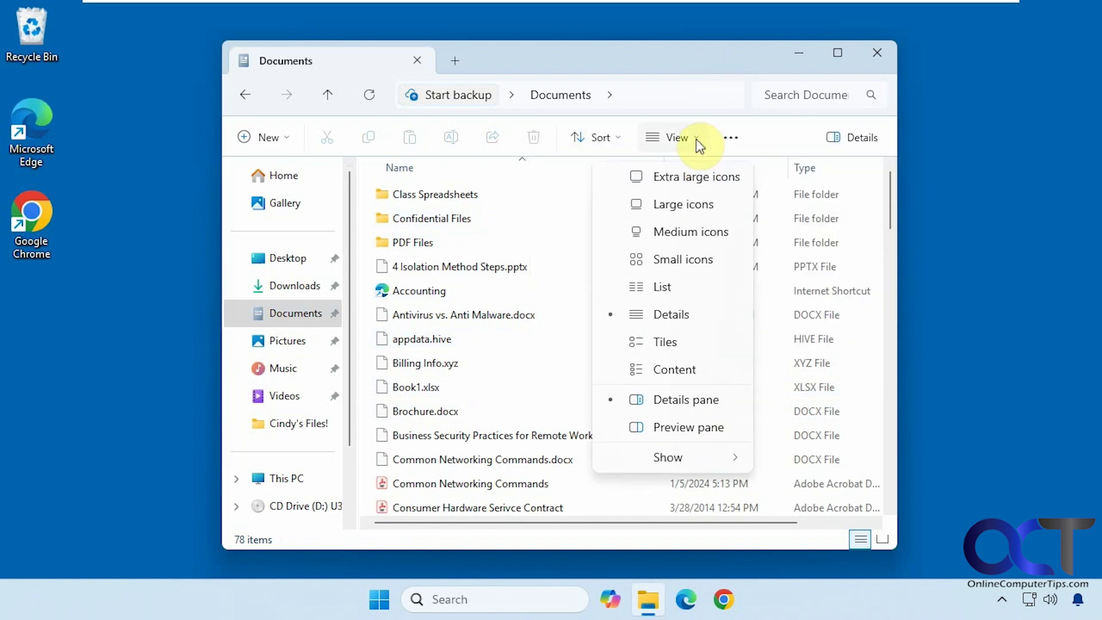
{"action": "left_click", "coordinate": [694, 175]}
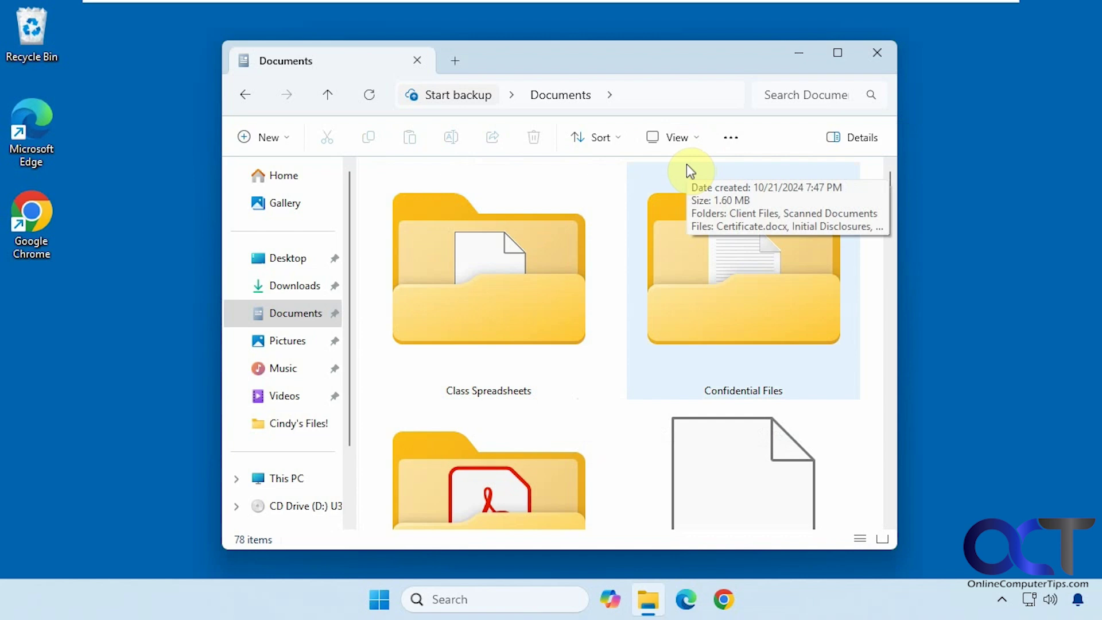
{"action": "left_click", "coordinate": [698, 142]}
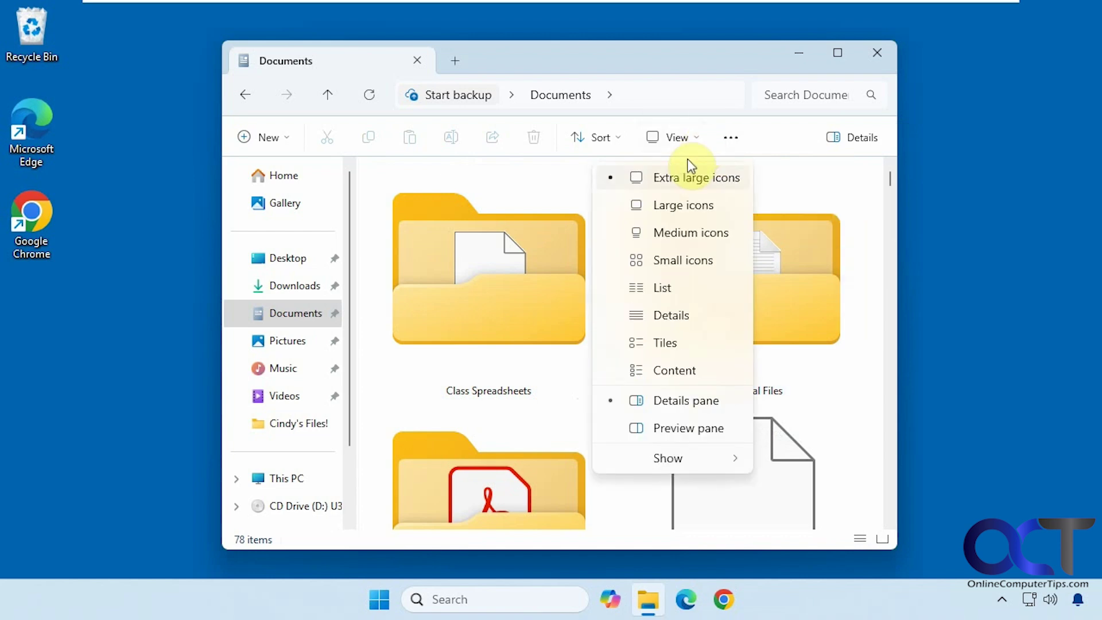
{"action": "left_click", "coordinate": [679, 198]}
- Switch the Documents folder to Medium icons, then to Small icons
{"action": "left_click", "coordinate": [691, 138]}
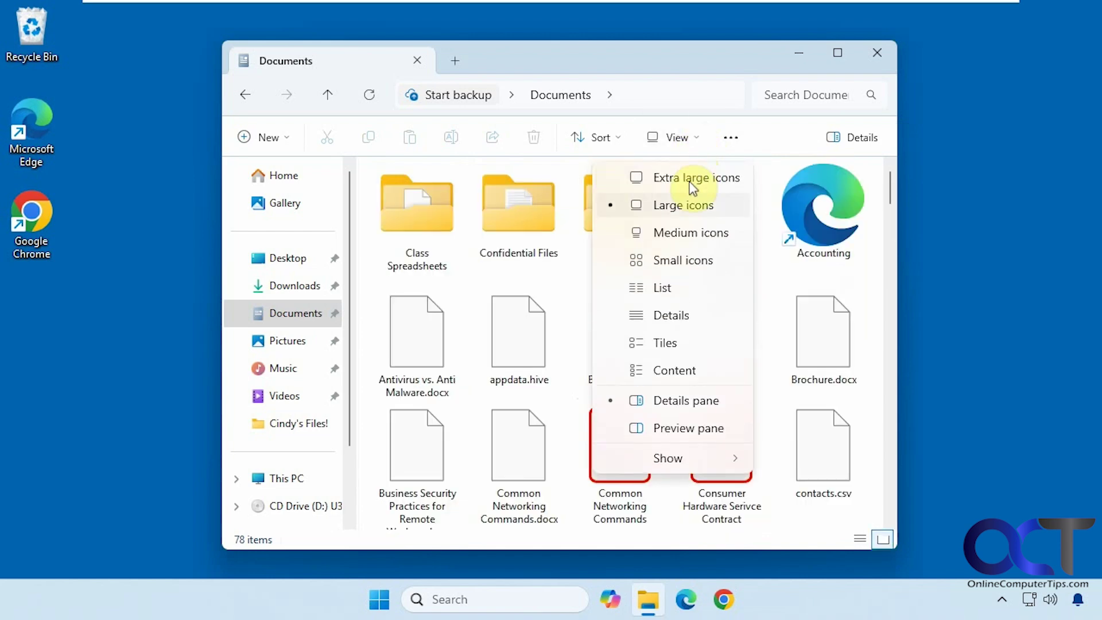
{"action": "left_click", "coordinate": [677, 234]}
{"action": "left_click", "coordinate": [692, 139]}
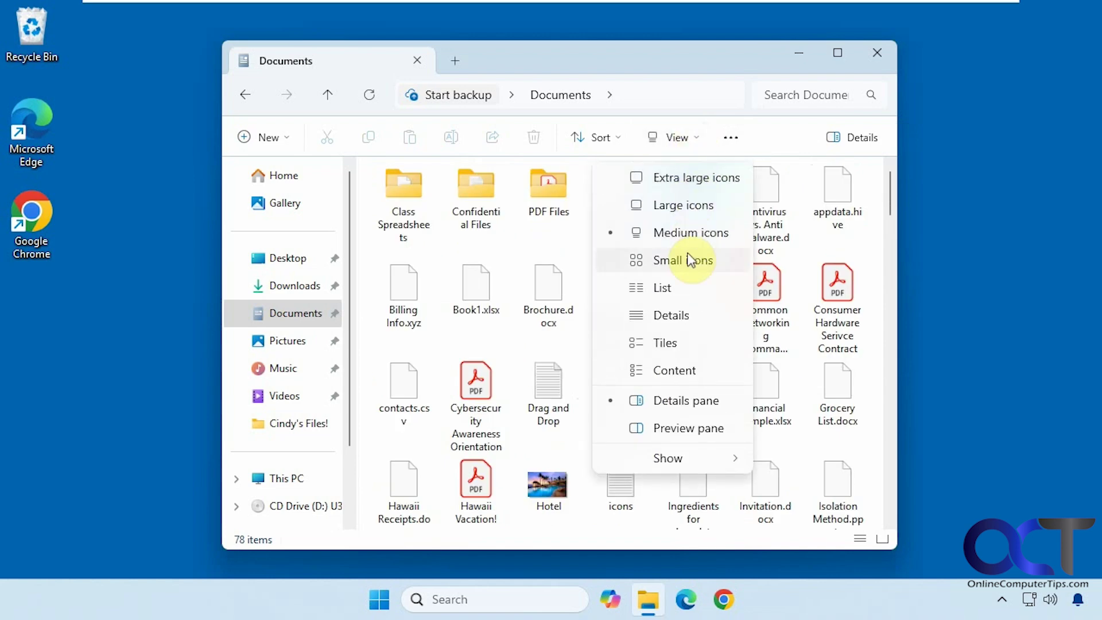
{"action": "left_click", "coordinate": [695, 258]}
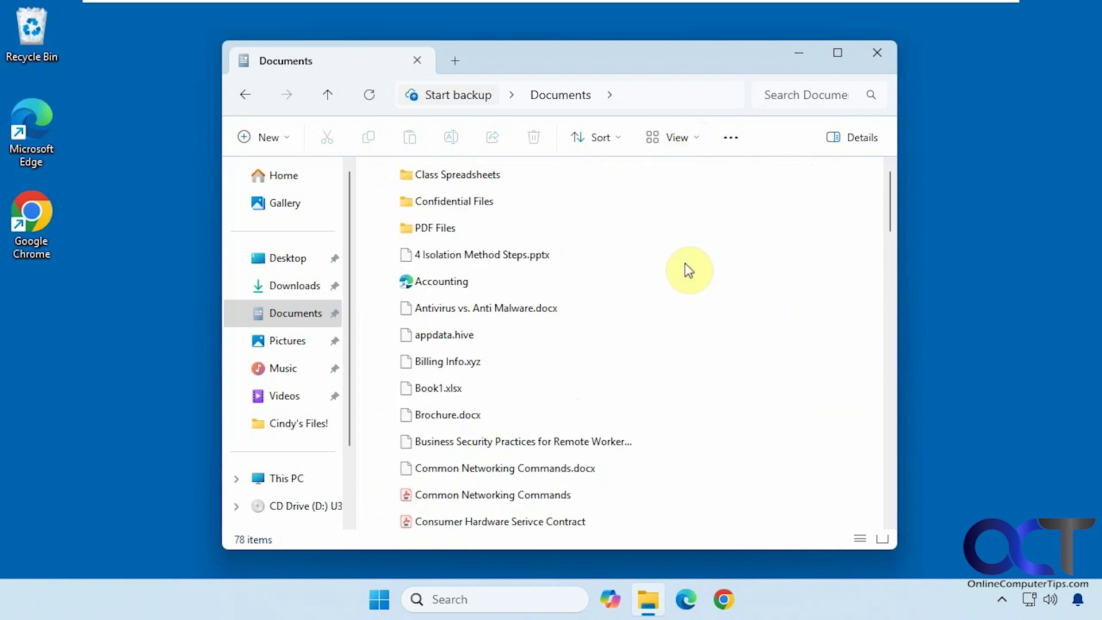
- Show the Documents folder in List view, then in Details view
{"action": "left_click", "coordinate": [692, 141]}
{"action": "left_click", "coordinate": [663, 286]}
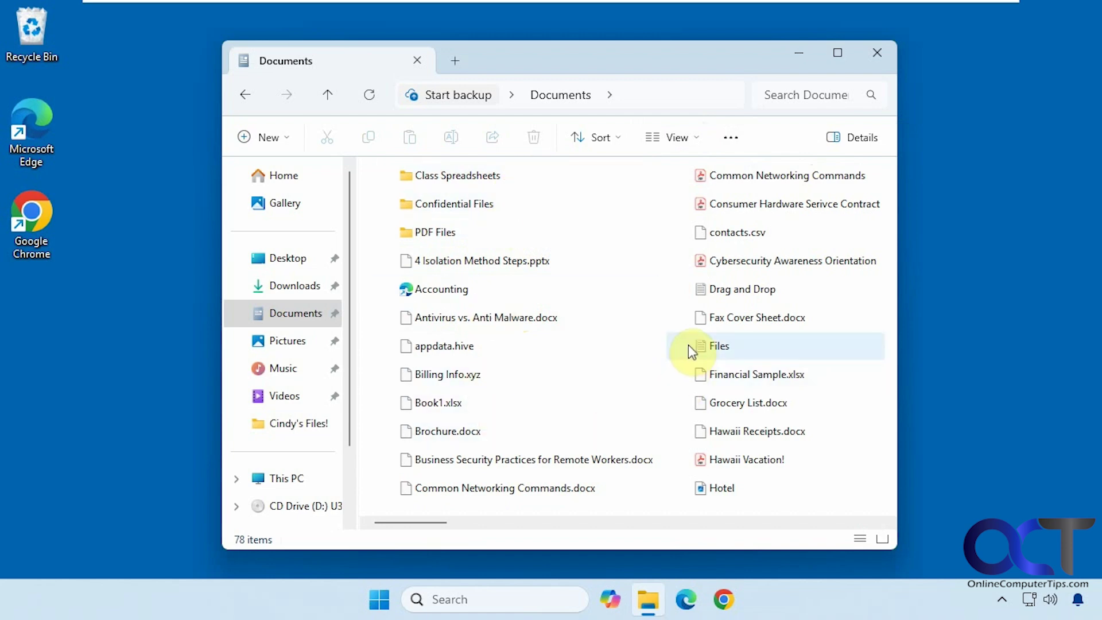
{"action": "left_click", "coordinate": [695, 138]}
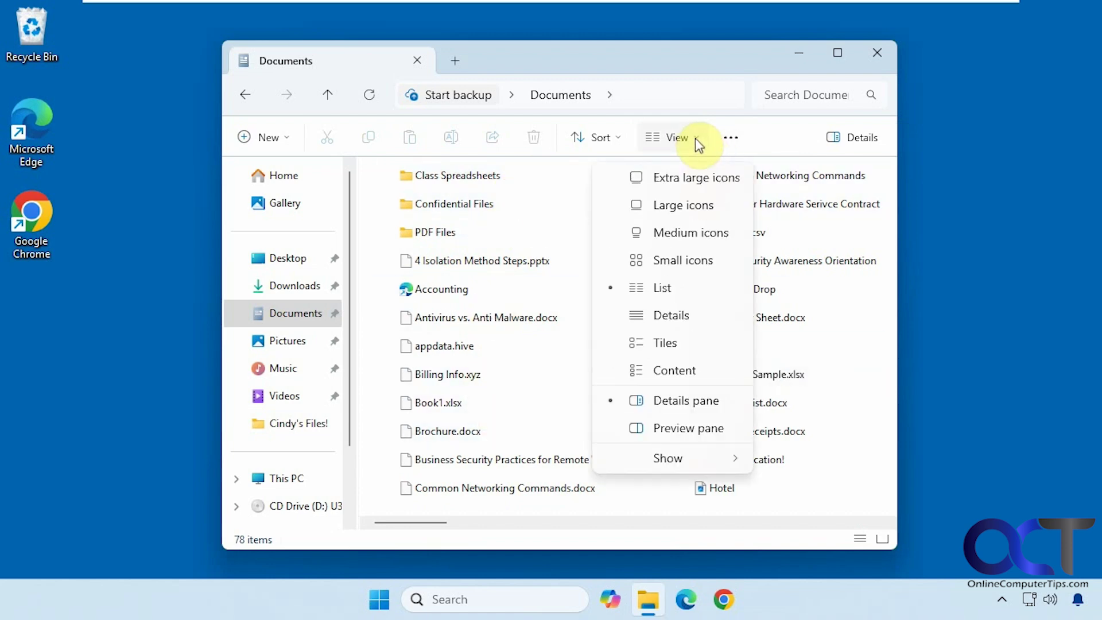
{"action": "left_click", "coordinate": [669, 316]}
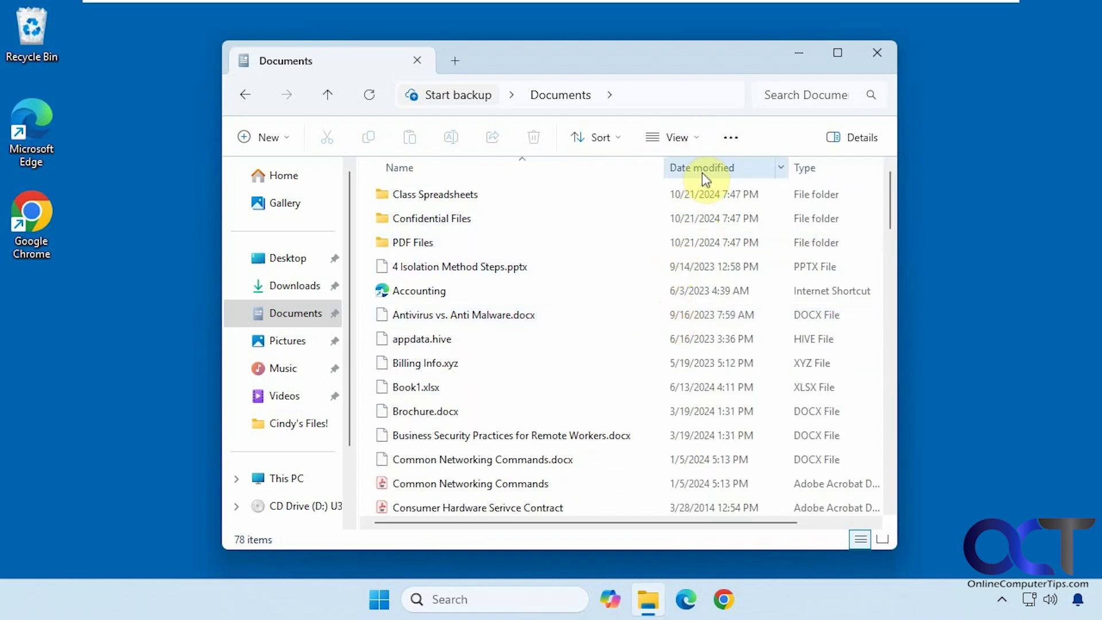
- Sort the Documents files by Date modified and switch the folder to List view
{"action": "left_click", "coordinate": [701, 168]}
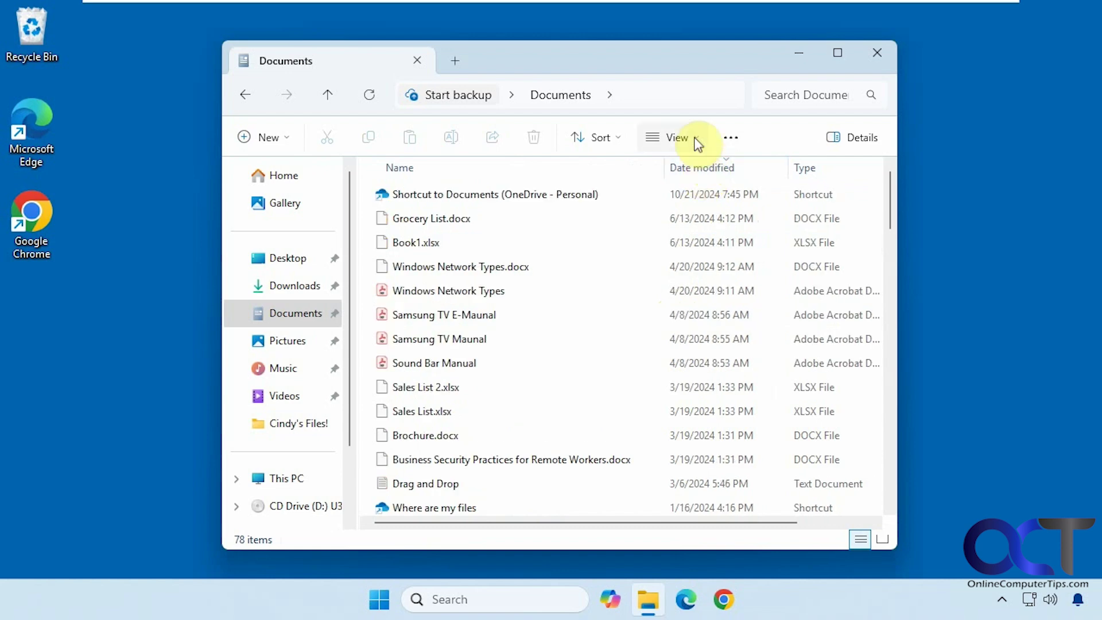
{"action": "left_click", "coordinate": [697, 141]}
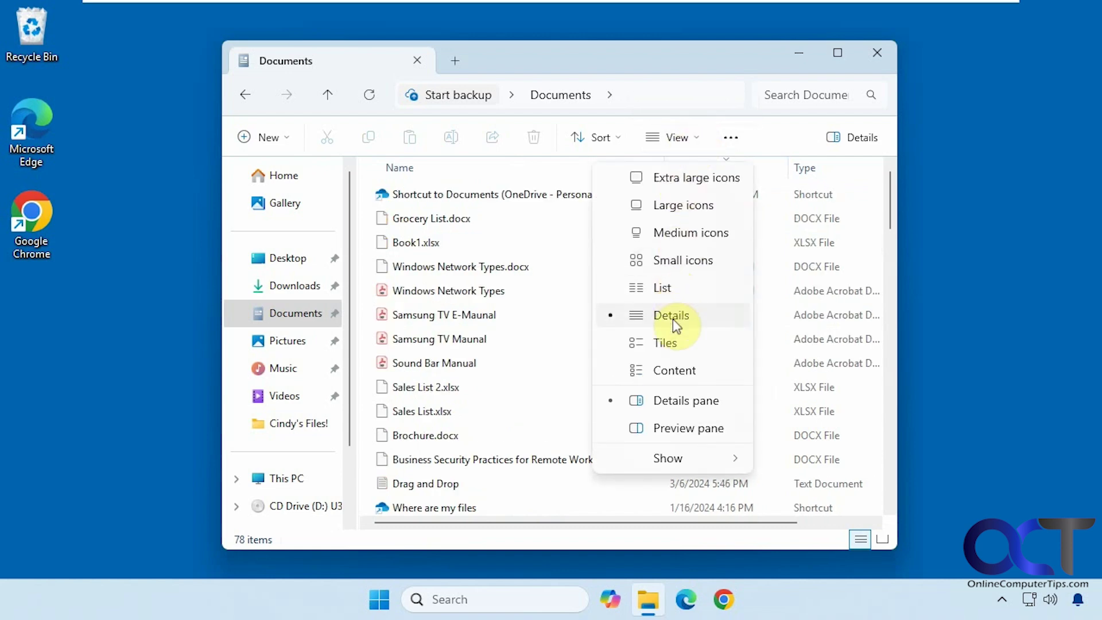
{"action": "left_click", "coordinate": [671, 288]}
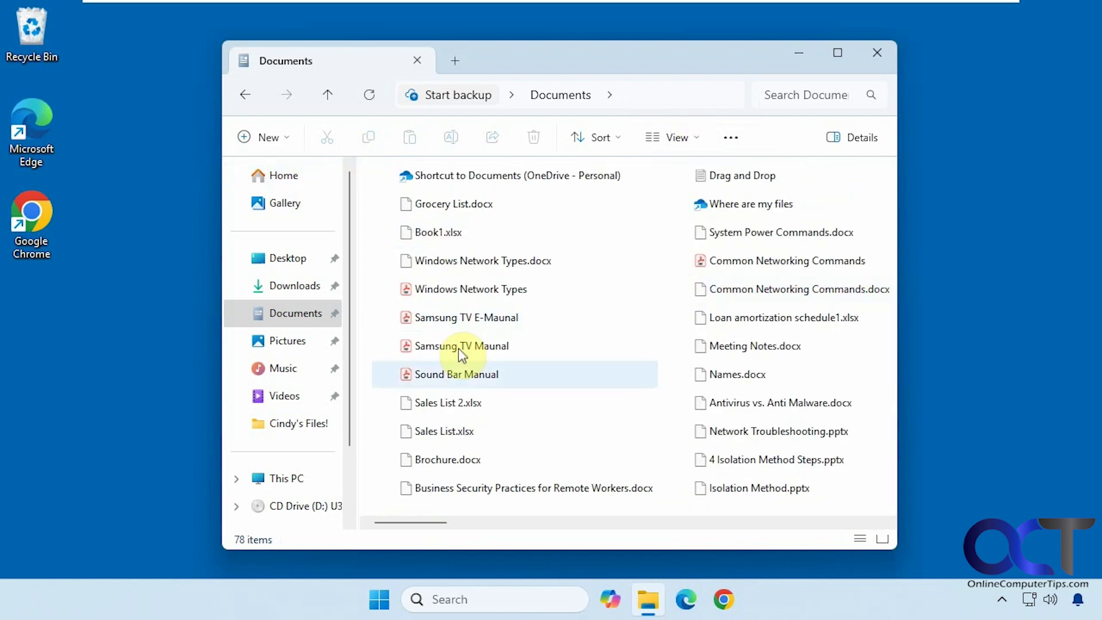
{"action": "mouse_move", "coordinate": [576, 409]}
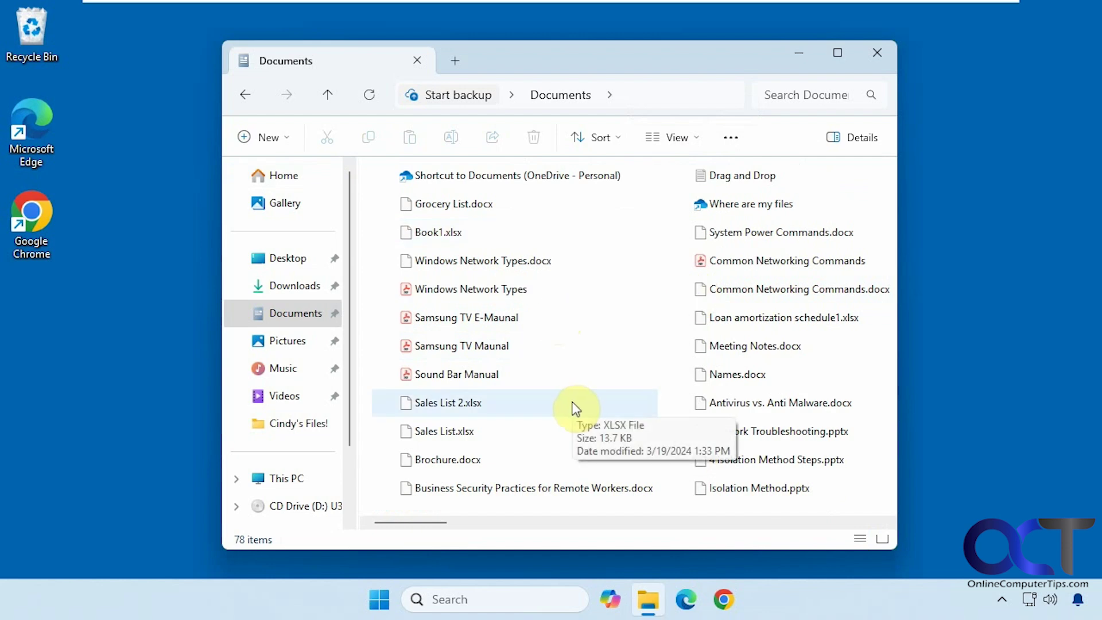
- Sort the Documents files by Name in Details view, then return the folder to List view
{"action": "left_click", "coordinate": [686, 142]}
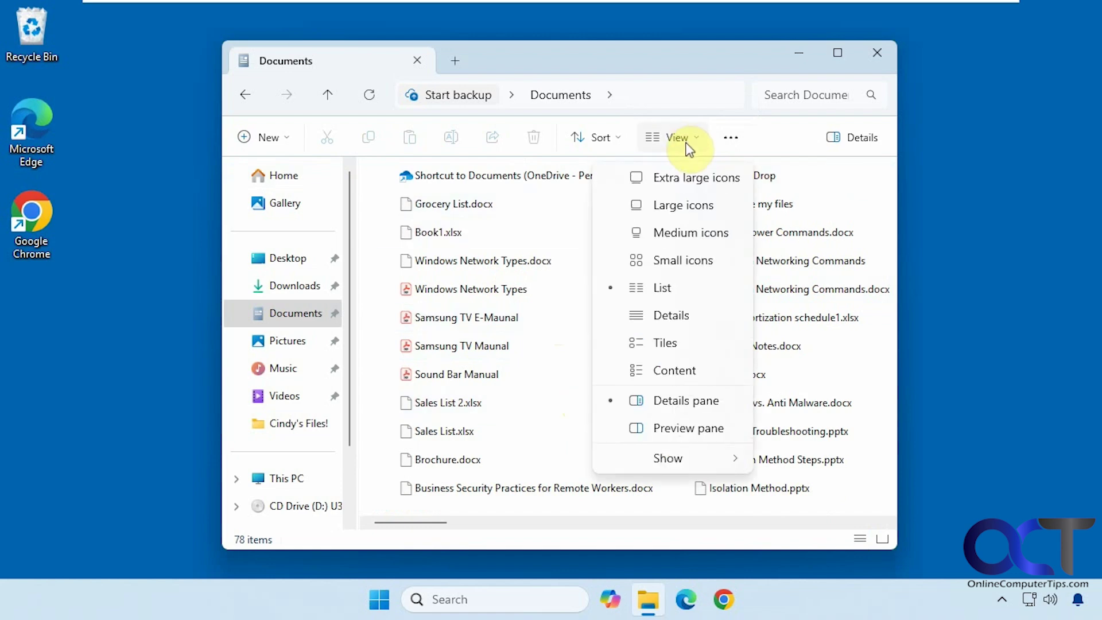
{"action": "left_click", "coordinate": [671, 315]}
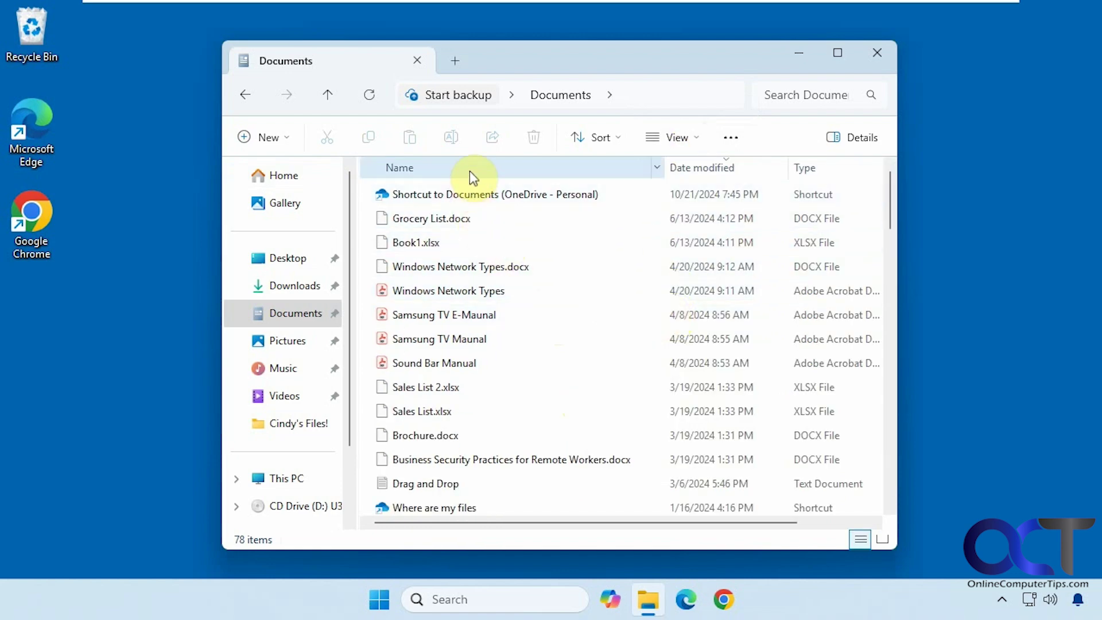
{"action": "left_click", "coordinate": [685, 140]}
{"action": "left_click", "coordinate": [679, 289]}
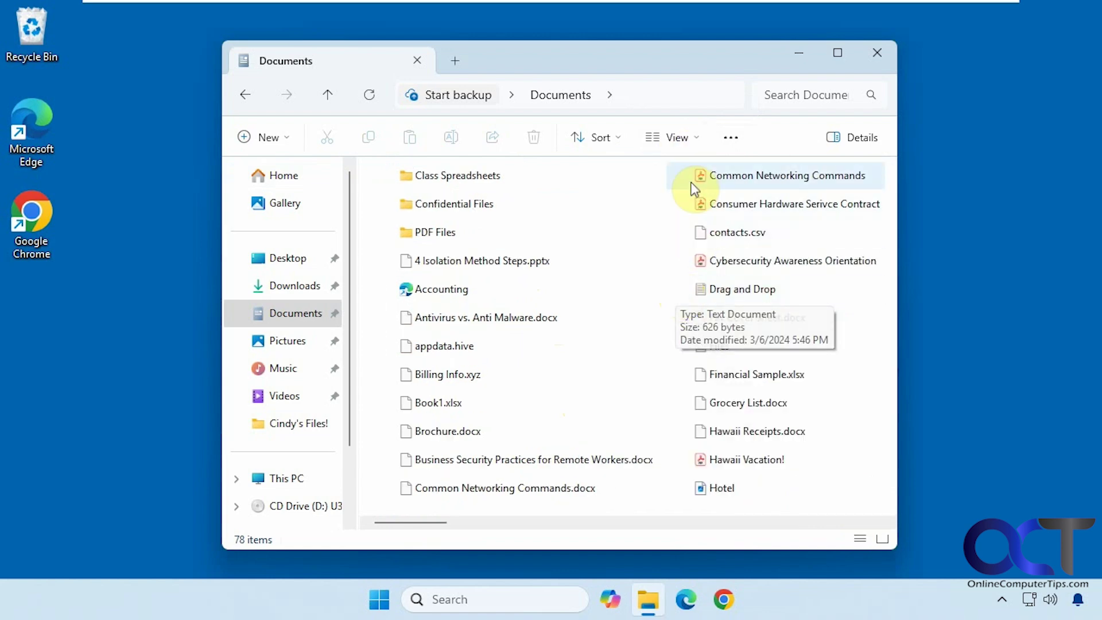
- Display the Documents folder as Tiles, then in Content view
{"action": "left_click", "coordinate": [691, 138]}
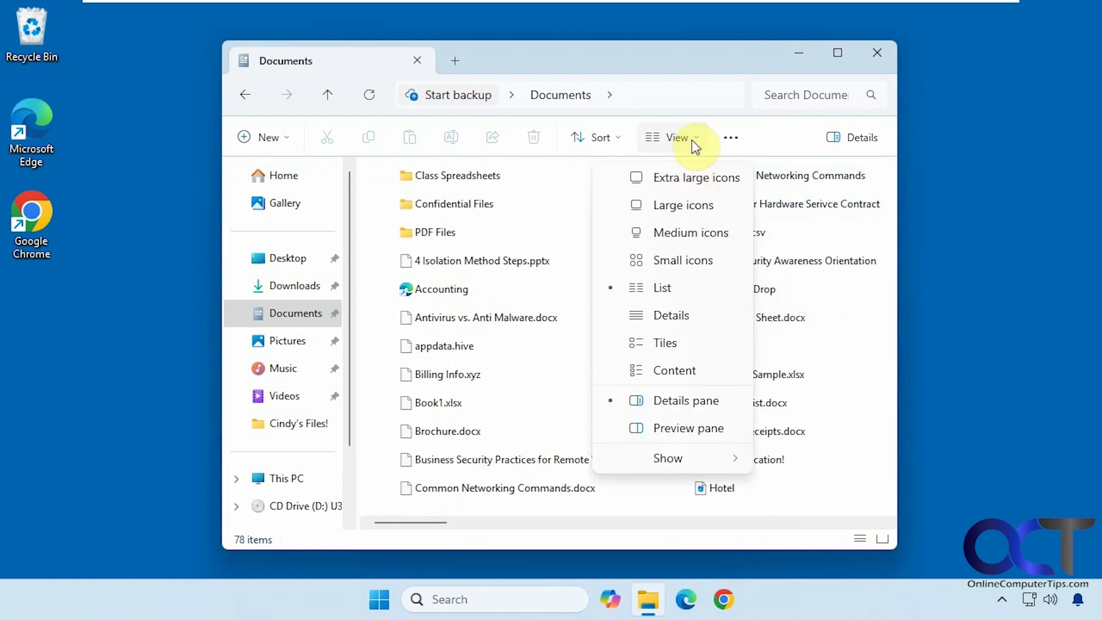
{"action": "left_click", "coordinate": [680, 343]}
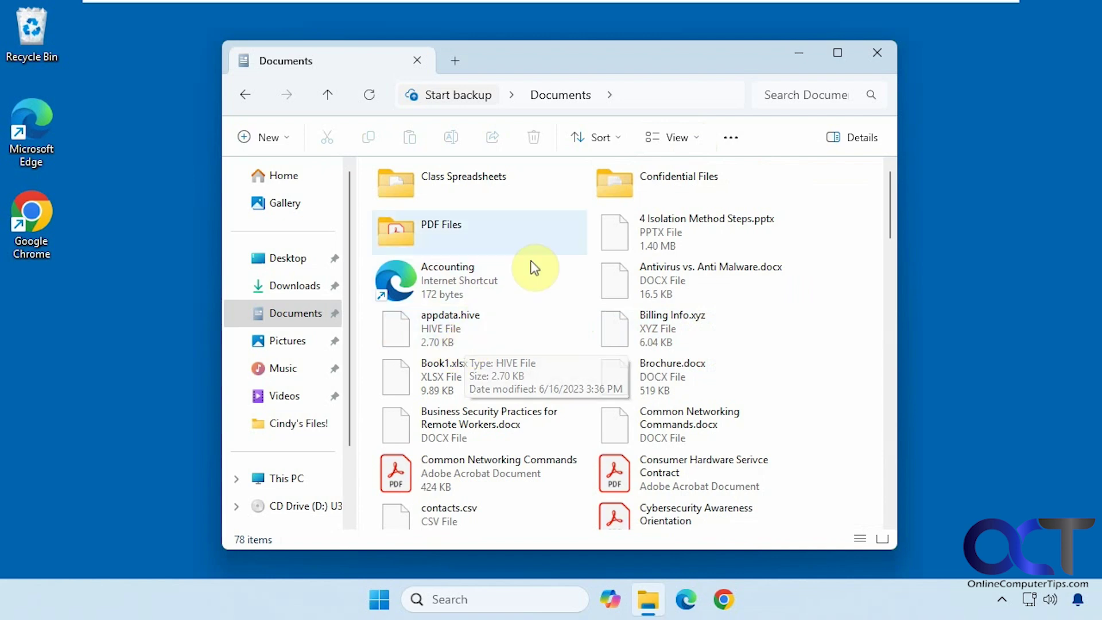
{"action": "left_click", "coordinate": [697, 140]}
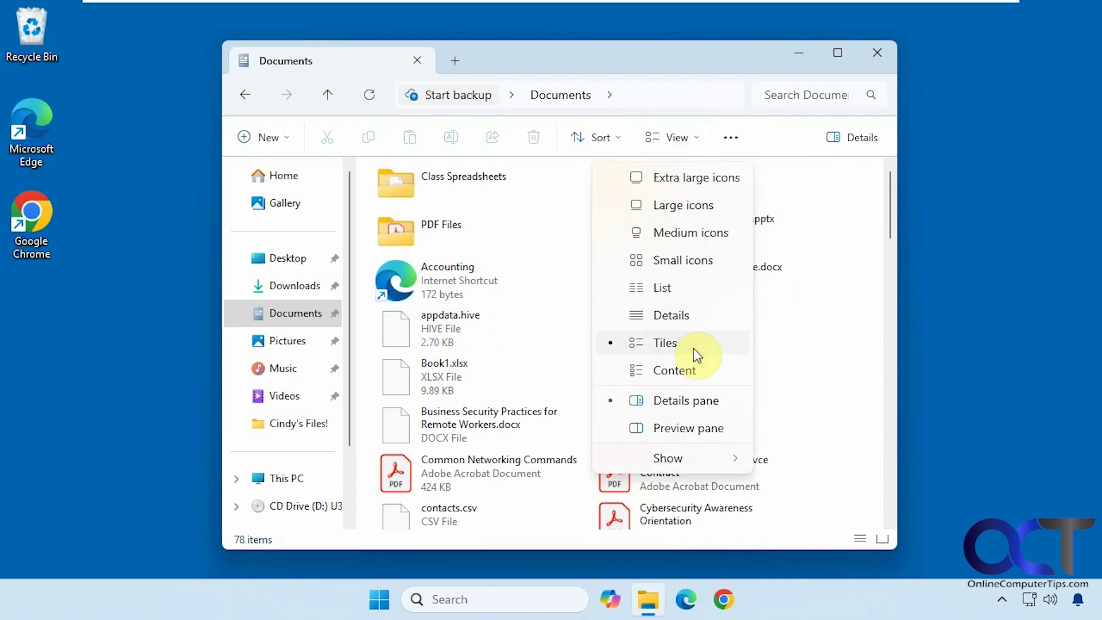
{"action": "left_click", "coordinate": [692, 370]}
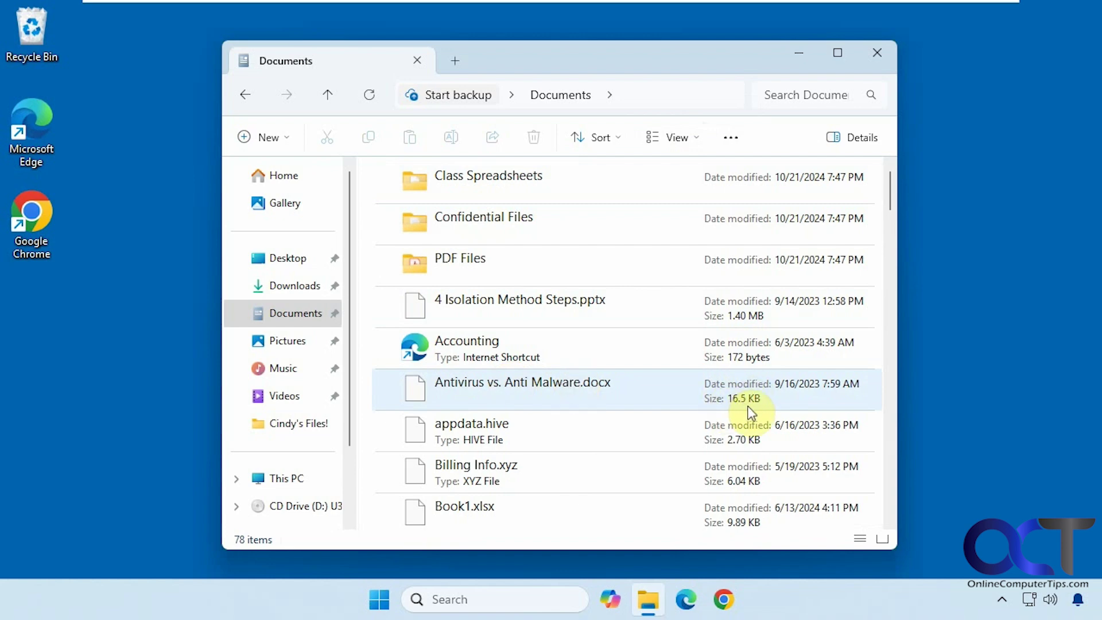
- Set the Documents folder back to Details view
{"action": "left_click", "coordinate": [694, 137]}
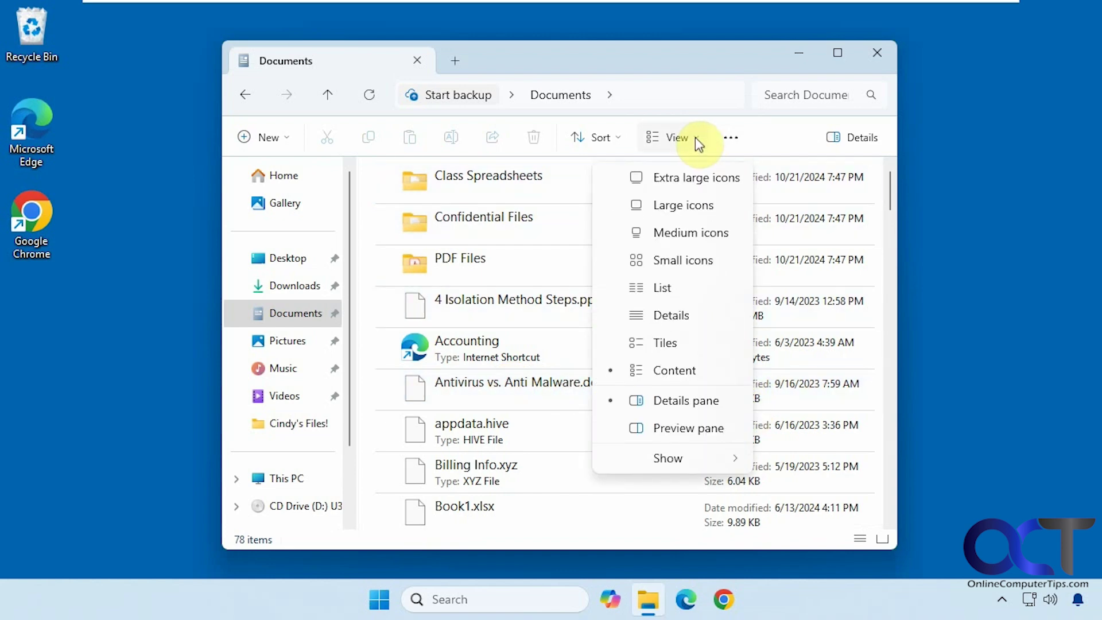
{"action": "left_click", "coordinate": [677, 317]}
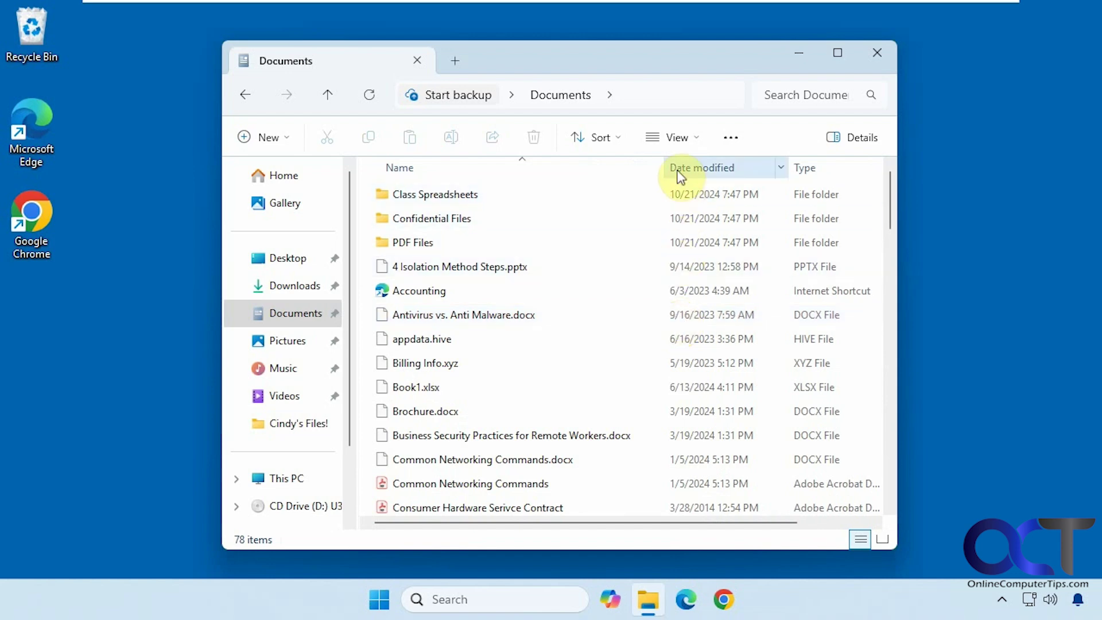
- Narrow the Name column in the Documents folder, then hide the Size column and show it again
{"action": "left_click_drag", "start_coordinate": [668, 170], "coordinate": [599, 170]}
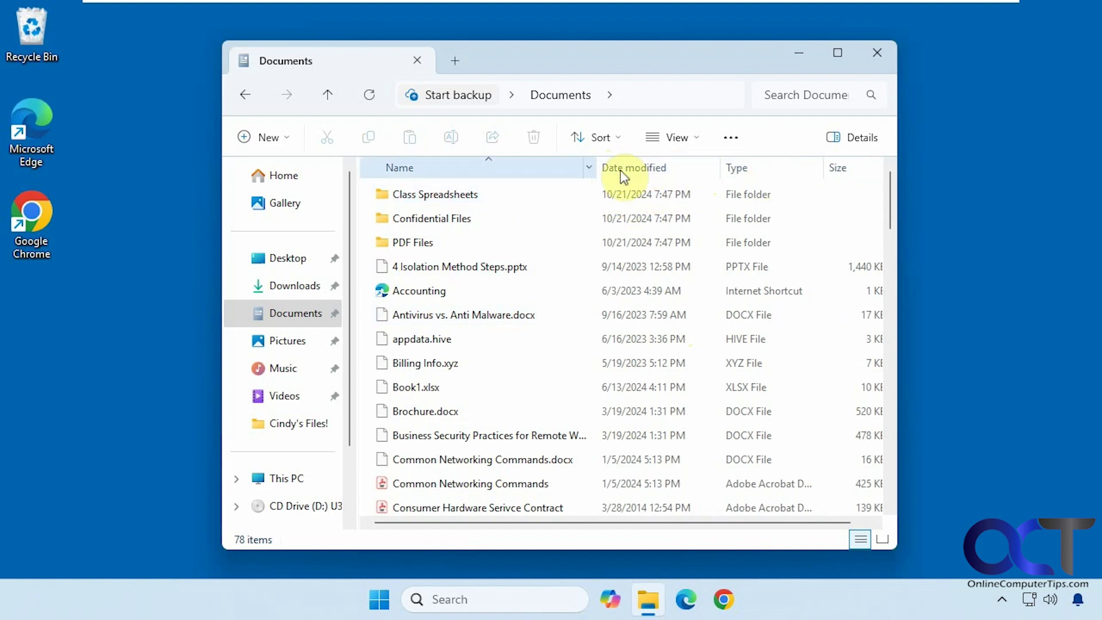
{"action": "right_click", "coordinate": [561, 169]}
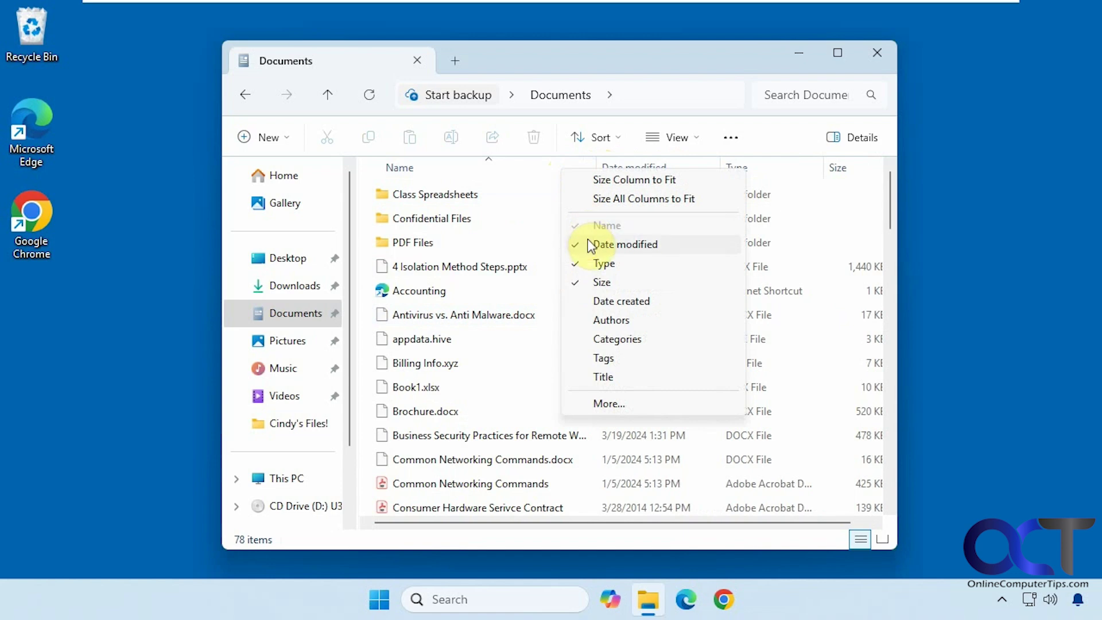
{"action": "left_click", "coordinate": [579, 281]}
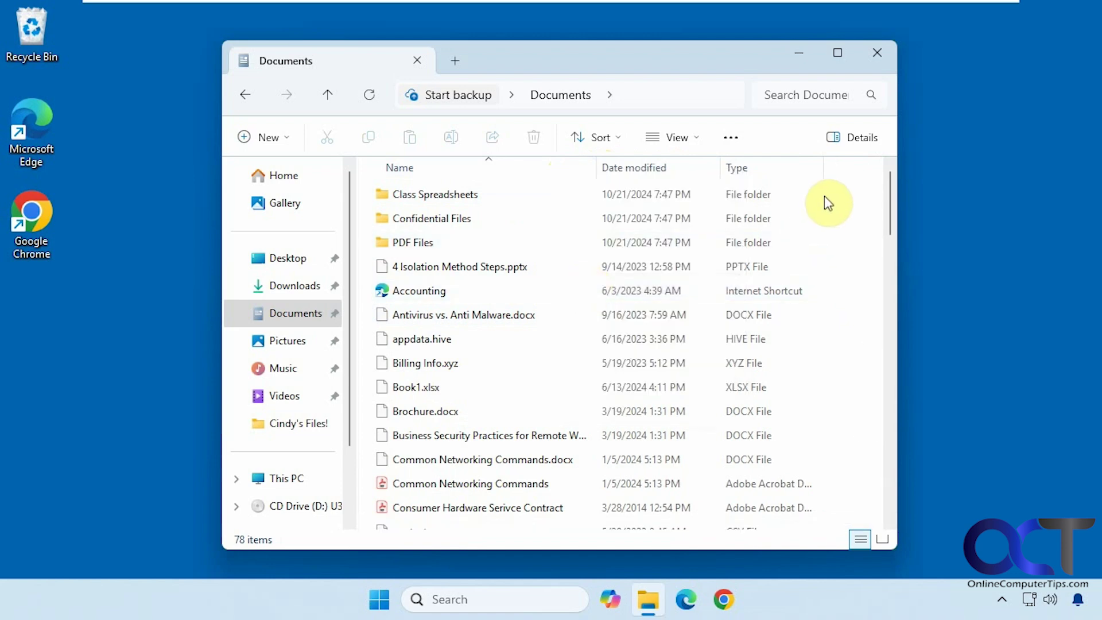
{"action": "right_click", "coordinate": [570, 168]}
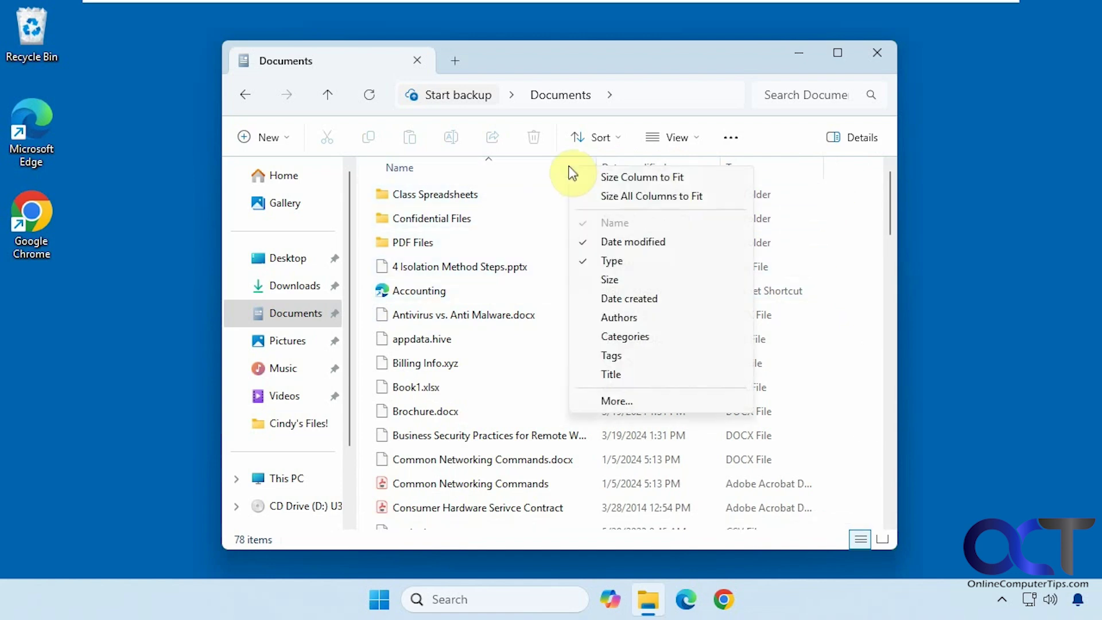
{"action": "left_click", "coordinate": [587, 280]}
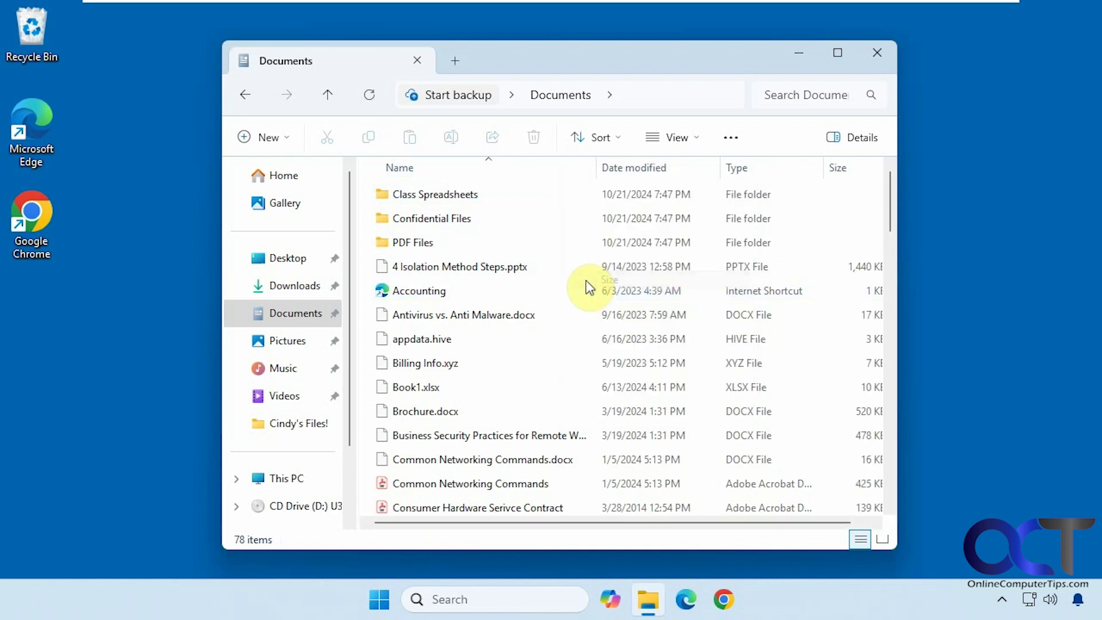
- Check the column choices for Documents, then switch the Pictures folder to Details view and check its column choices
{"action": "right_click", "coordinate": [568, 171]}
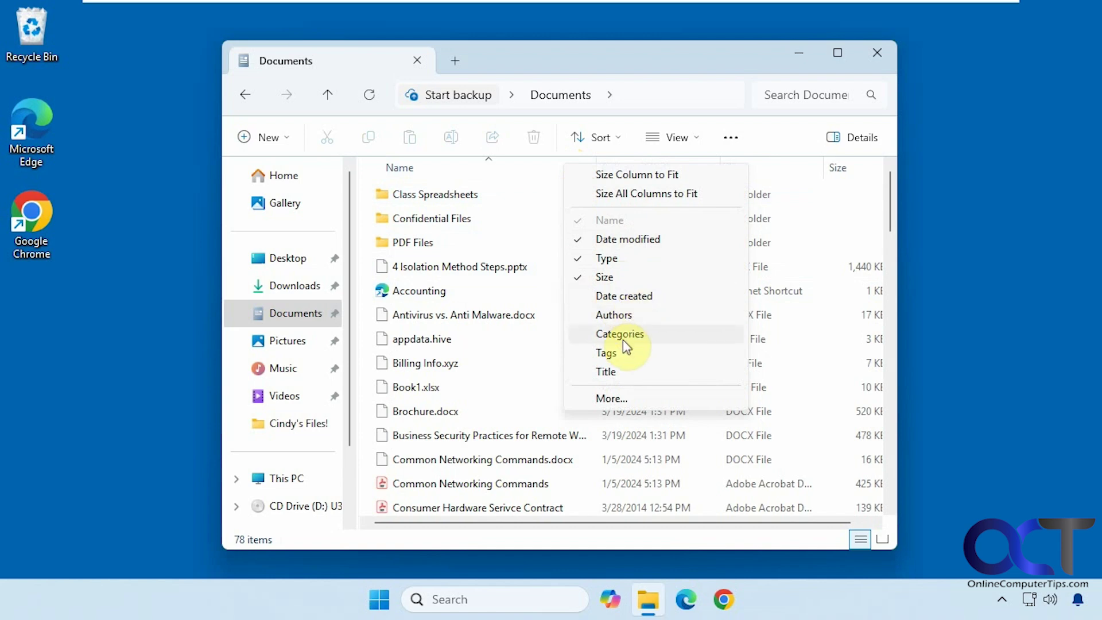
{"action": "left_click", "coordinate": [290, 341]}
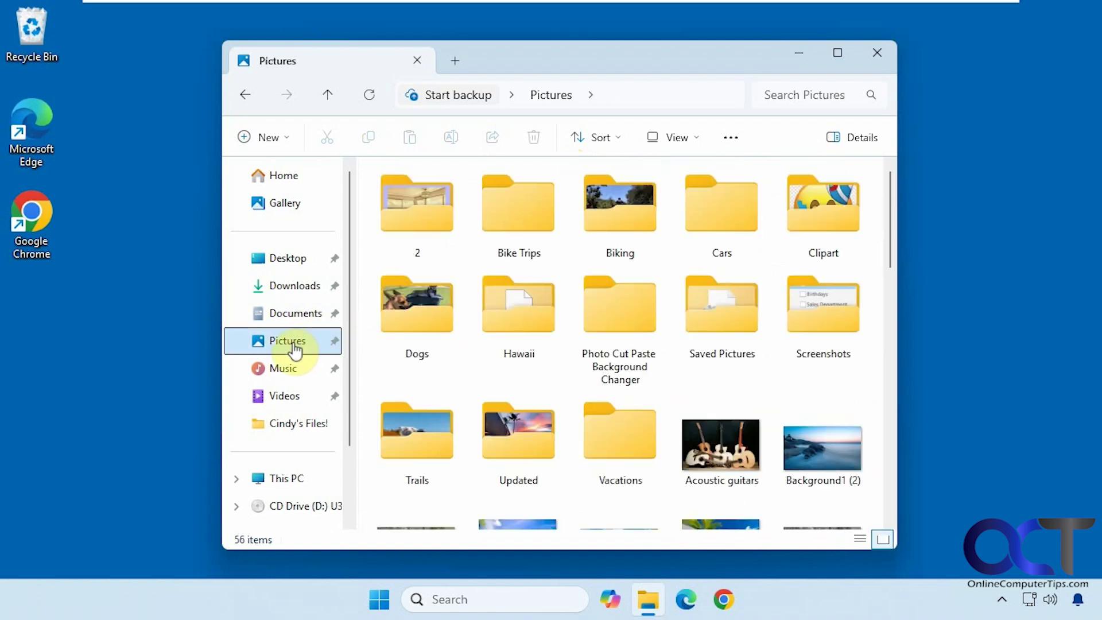
{"action": "left_click", "coordinate": [699, 141]}
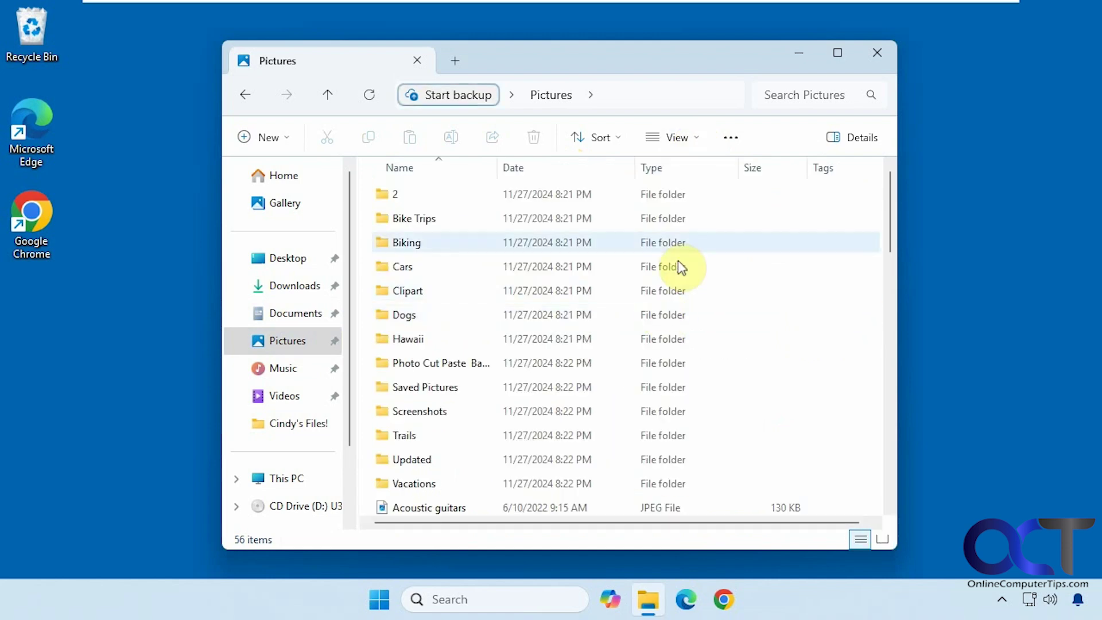
{"action": "right_click", "coordinate": [604, 167]}
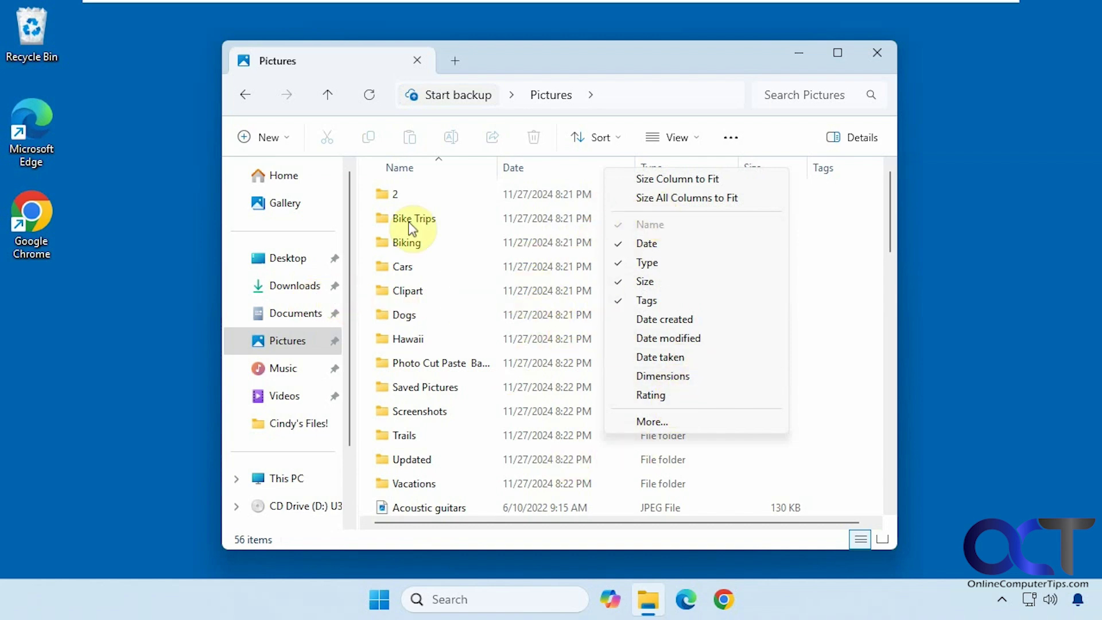
- Examine the full list of detail columns that can be displayed for the Documents folder
{"action": "left_click", "coordinate": [296, 319]}
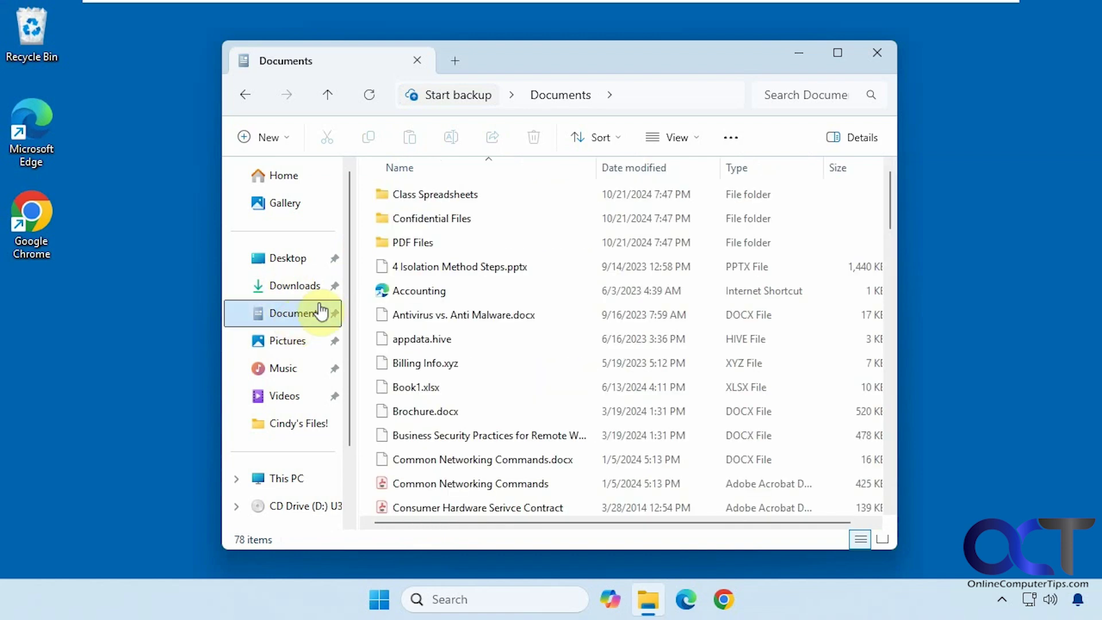
{"action": "right_click", "coordinate": [573, 173]}
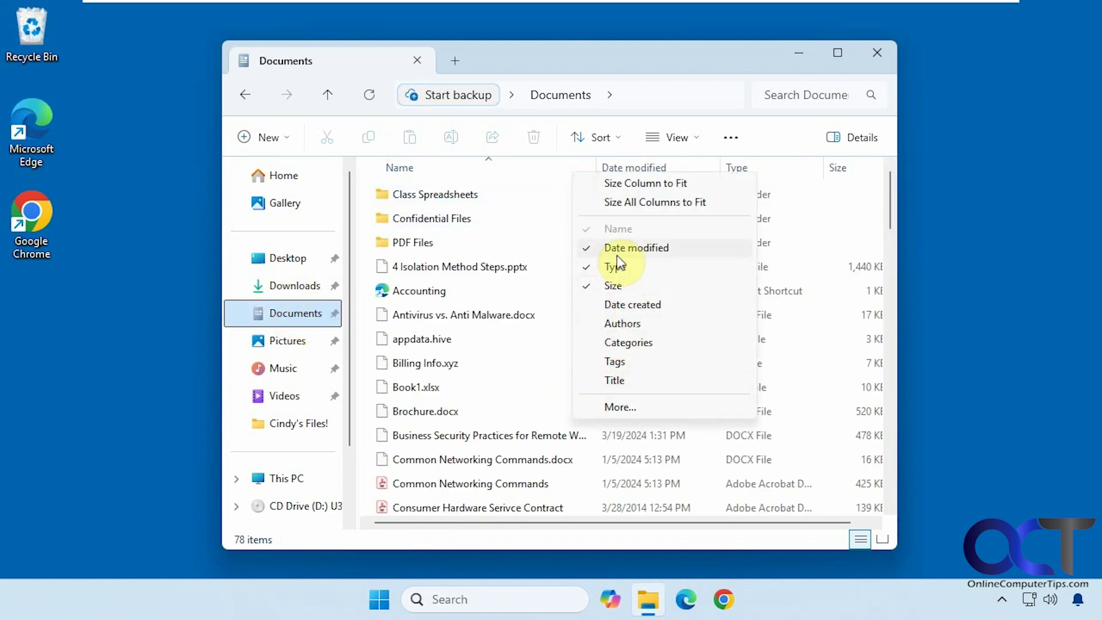
{"action": "left_click", "coordinate": [617, 408]}
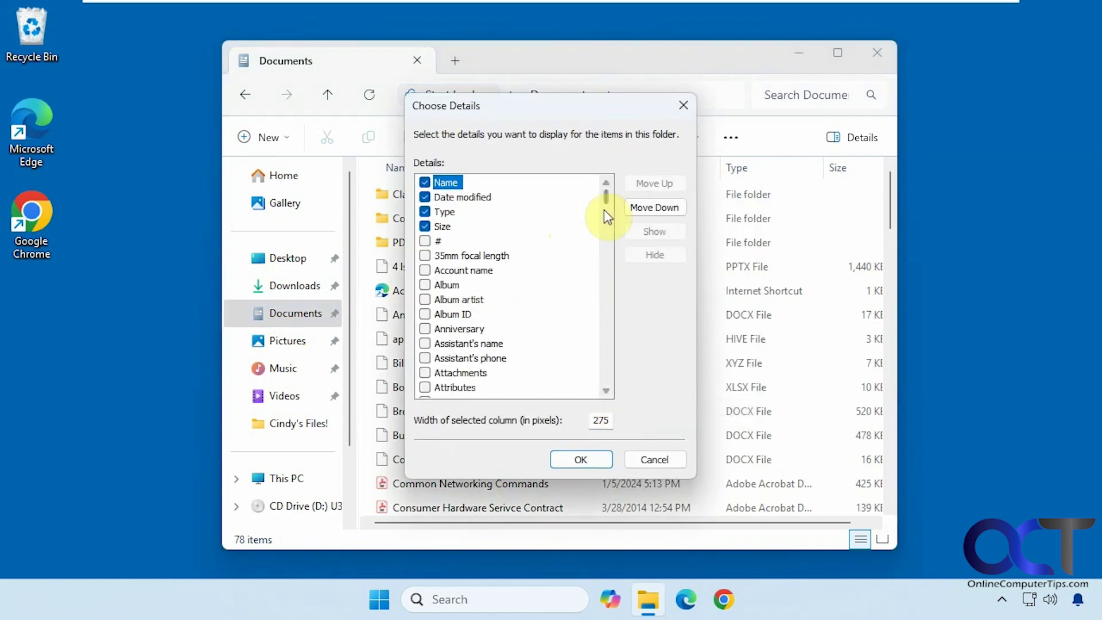
{"action": "left_click_drag", "start_coordinate": [608, 204], "coordinate": [608, 381]}
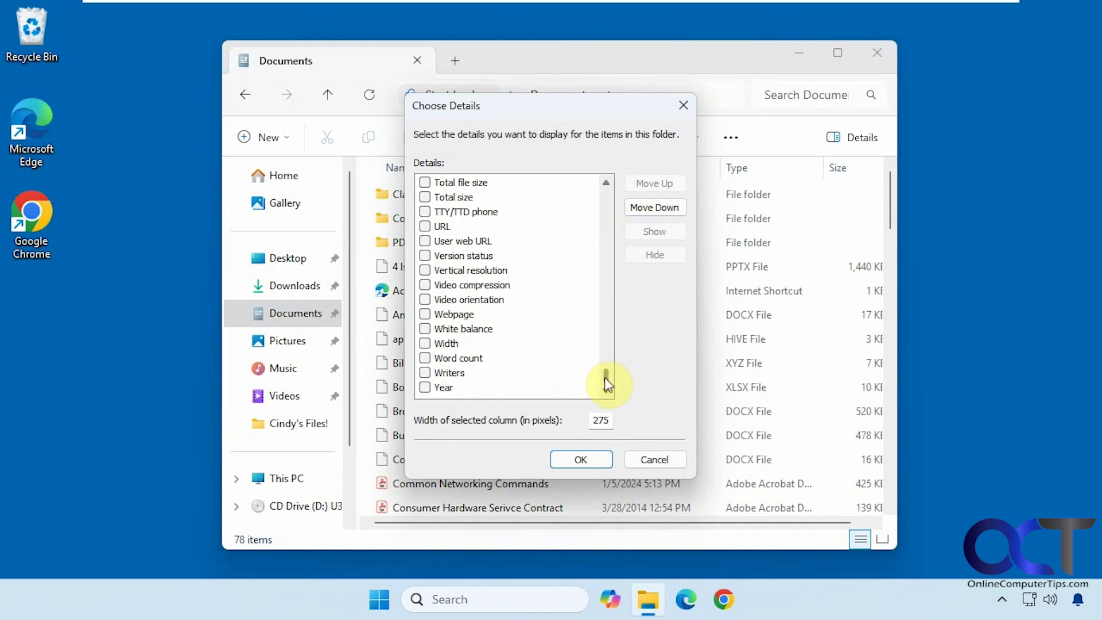
{"action": "key", "text": "Home"}
- Try moving the Size column up and back down in the Choose Details list, and discard the changes
{"action": "left_click", "coordinate": [475, 233]}
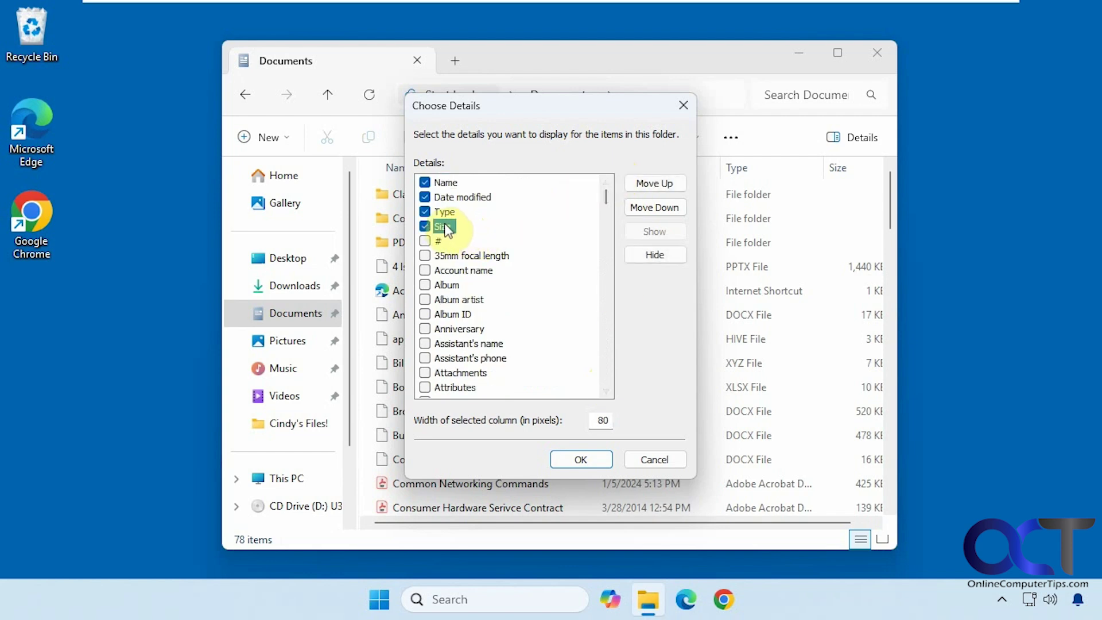
{"action": "left_click", "coordinate": [648, 184]}
{"action": "left_click", "coordinate": [650, 210]}
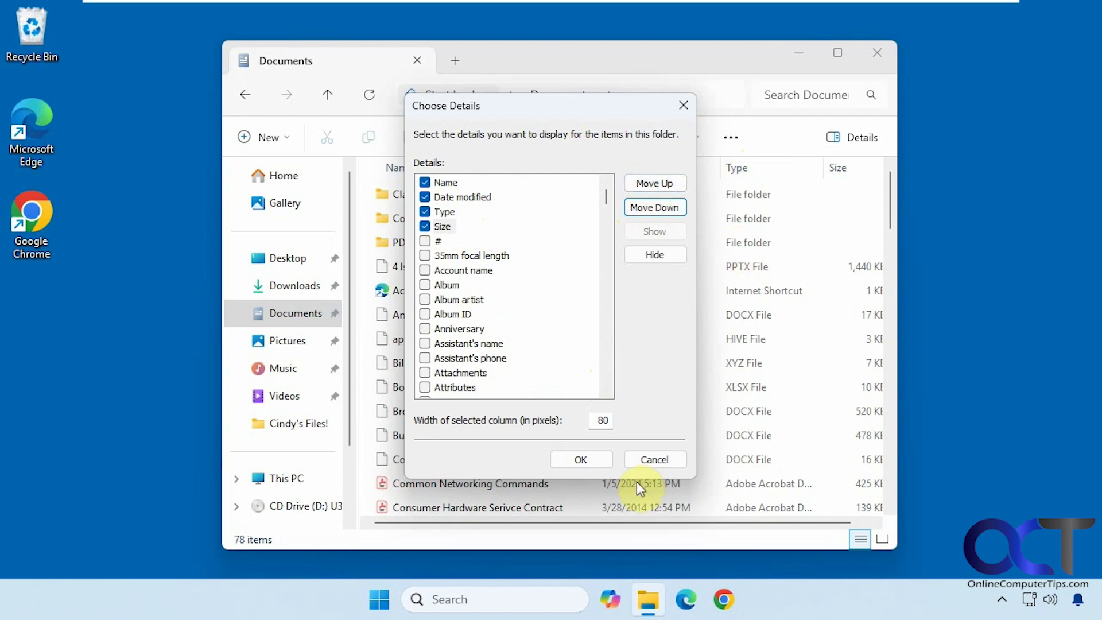
{"action": "left_click", "coordinate": [637, 461]}
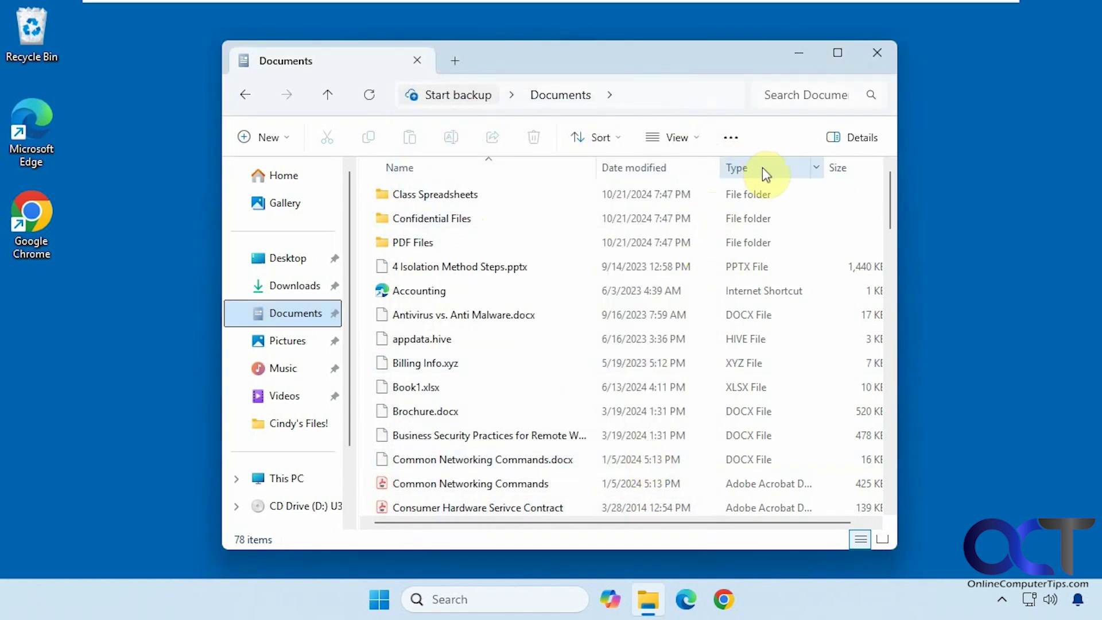
- Move the Type column ahead of Date modified in the Documents folder and show the Details pane
{"action": "left_click_drag", "start_coordinate": [772, 173], "coordinate": [637, 170]}
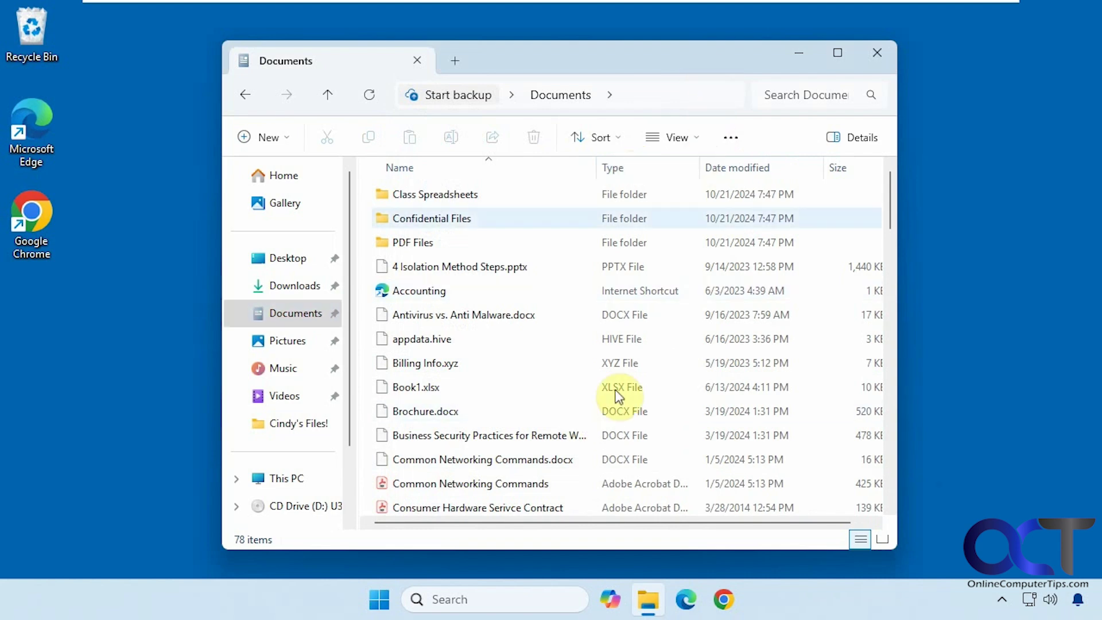
{"action": "left_click", "coordinate": [695, 140]}
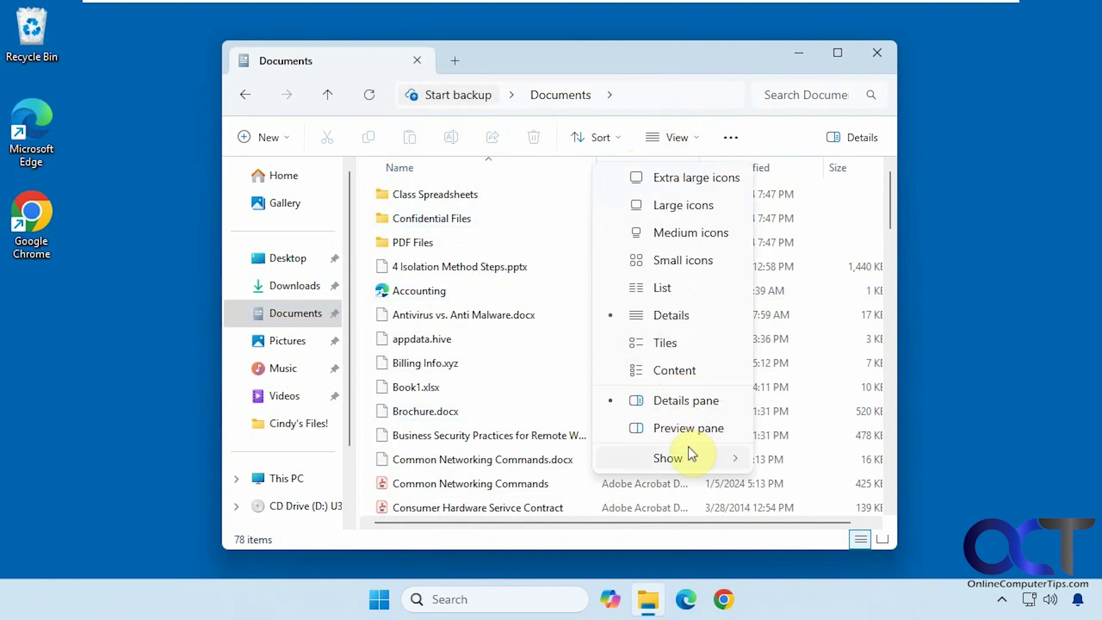
{"action": "left_click", "coordinate": [677, 402]}
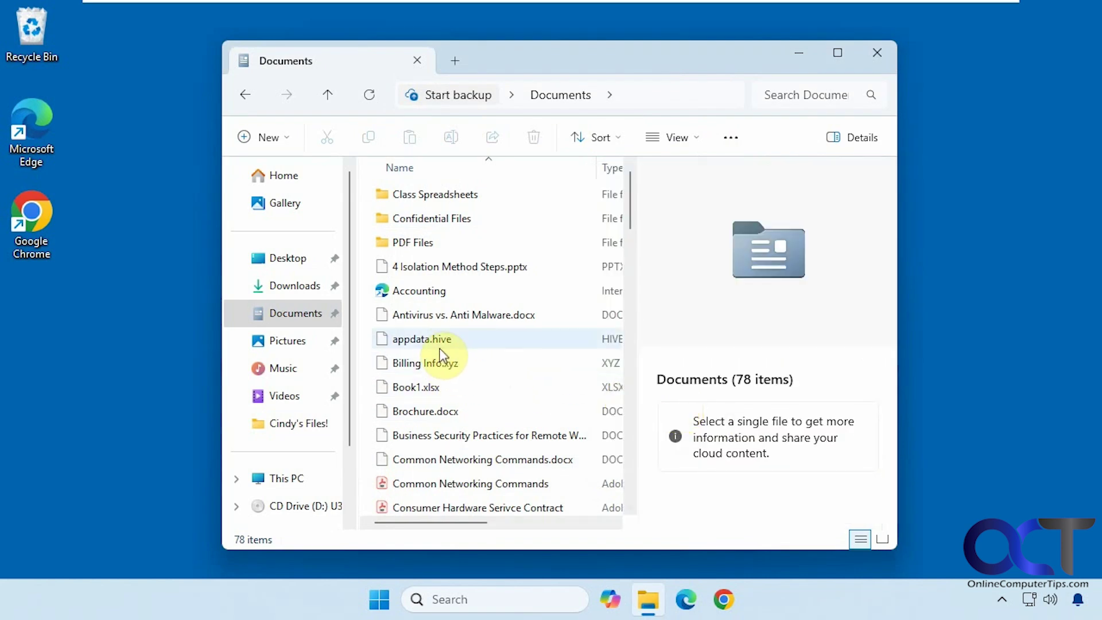
- Review the file details and properties of Brochure.docx, leaving them unedited, and hide the Details pane
{"action": "left_click", "coordinate": [415, 411]}
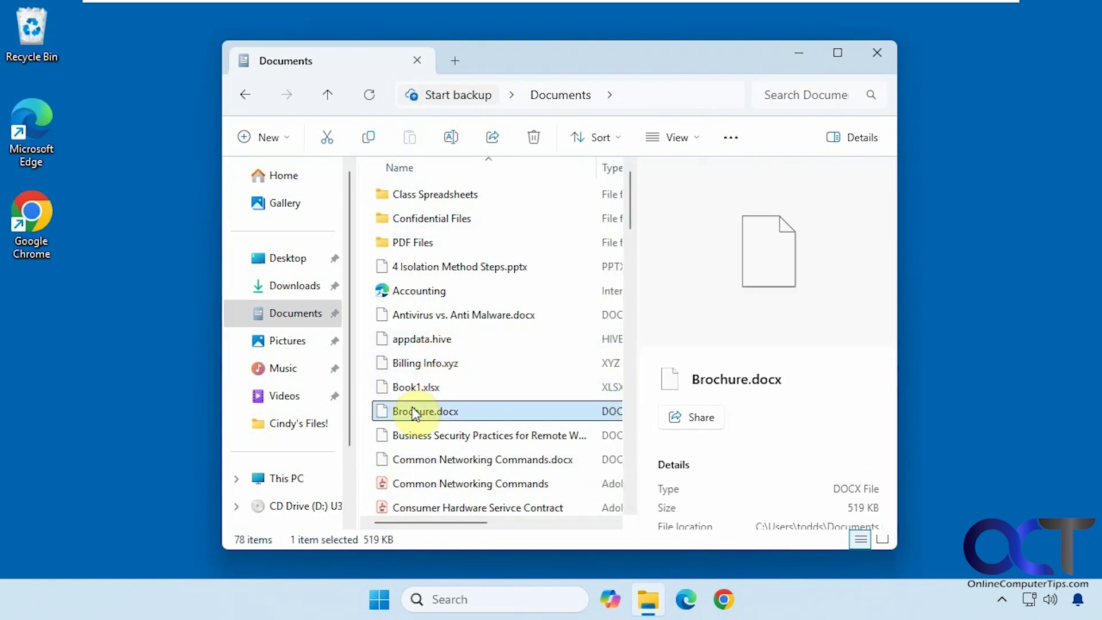
{"action": "scroll", "coordinate": [786, 442], "scroll_direction": "down", "scroll_amount": 2}
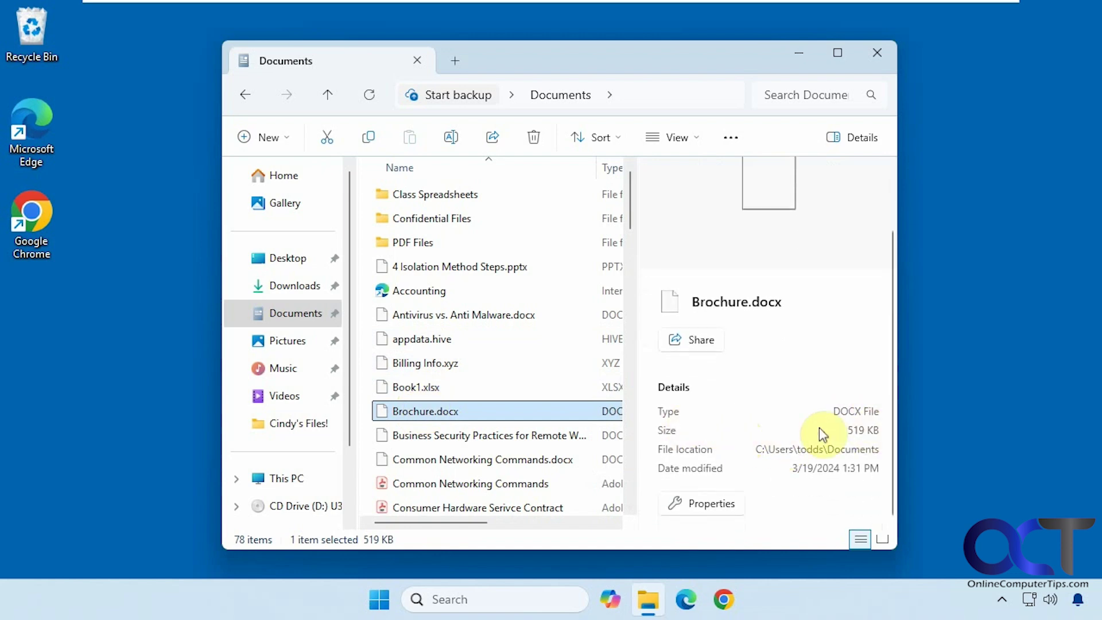
{"action": "left_click", "coordinate": [712, 497]}
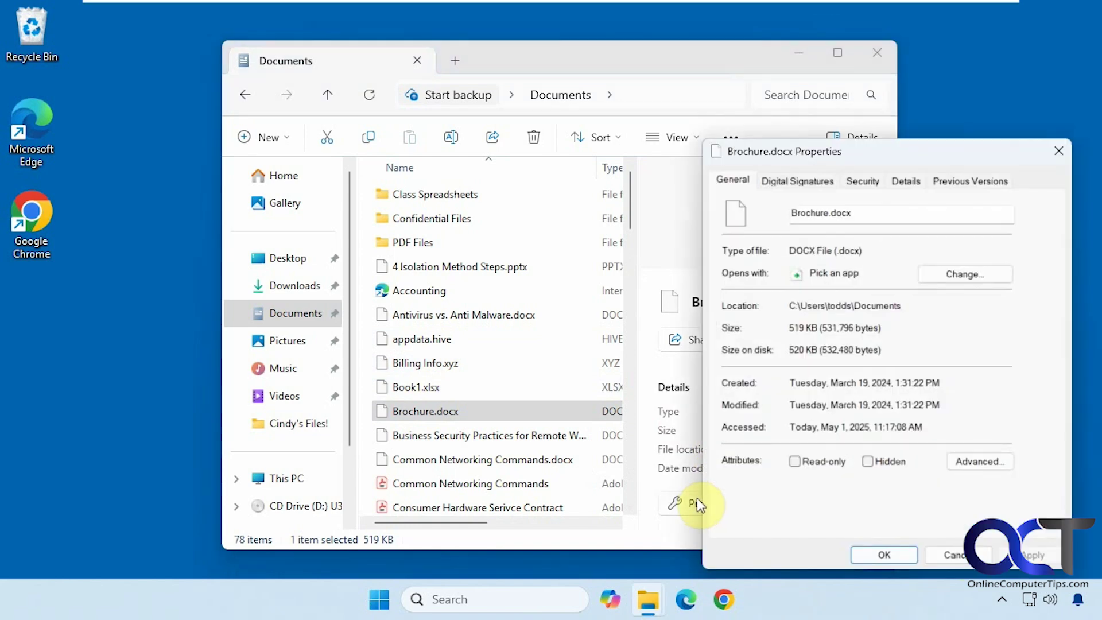
{"action": "left_click", "coordinate": [934, 550]}
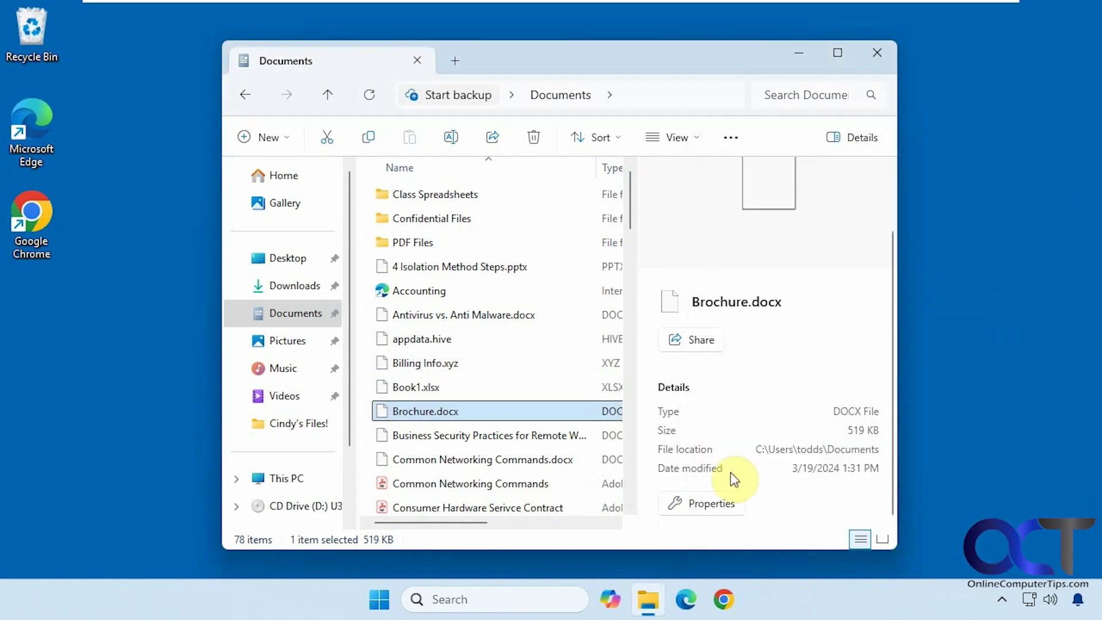
{"action": "right_click", "coordinate": [425, 411]}
{"action": "left_click", "coordinate": [484, 326]}
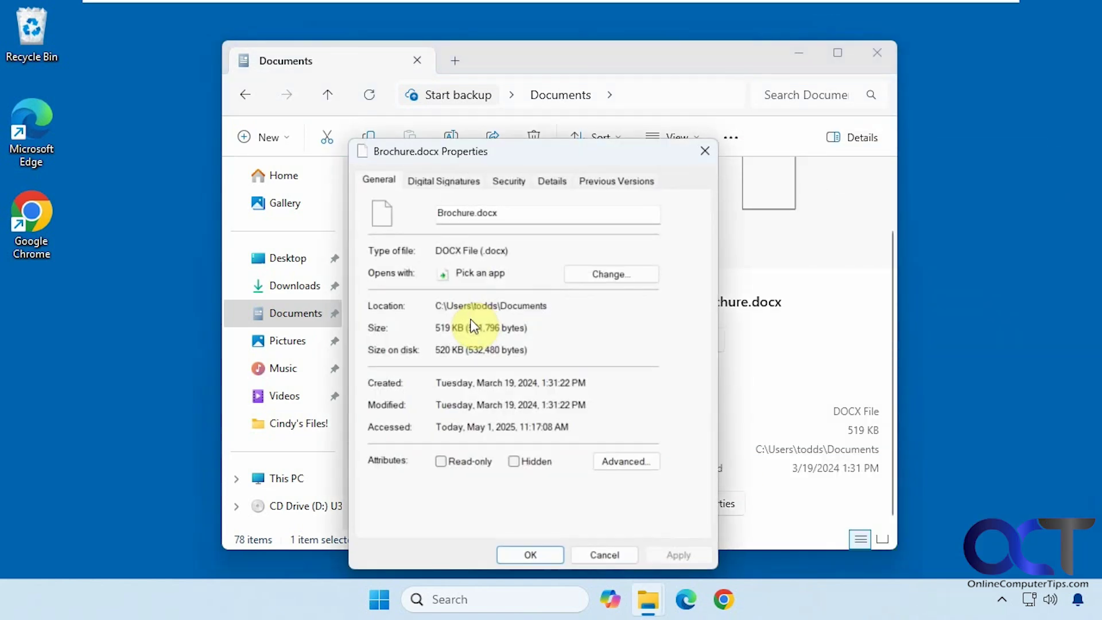
{"action": "left_click", "coordinate": [597, 555]}
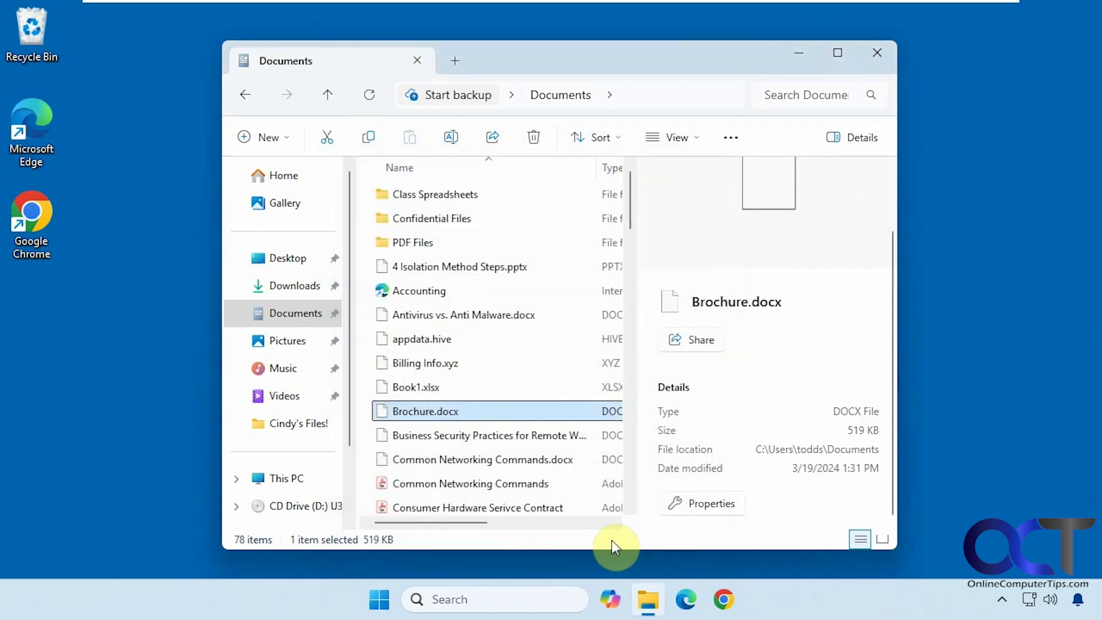
{"action": "left_click", "coordinate": [856, 137]}
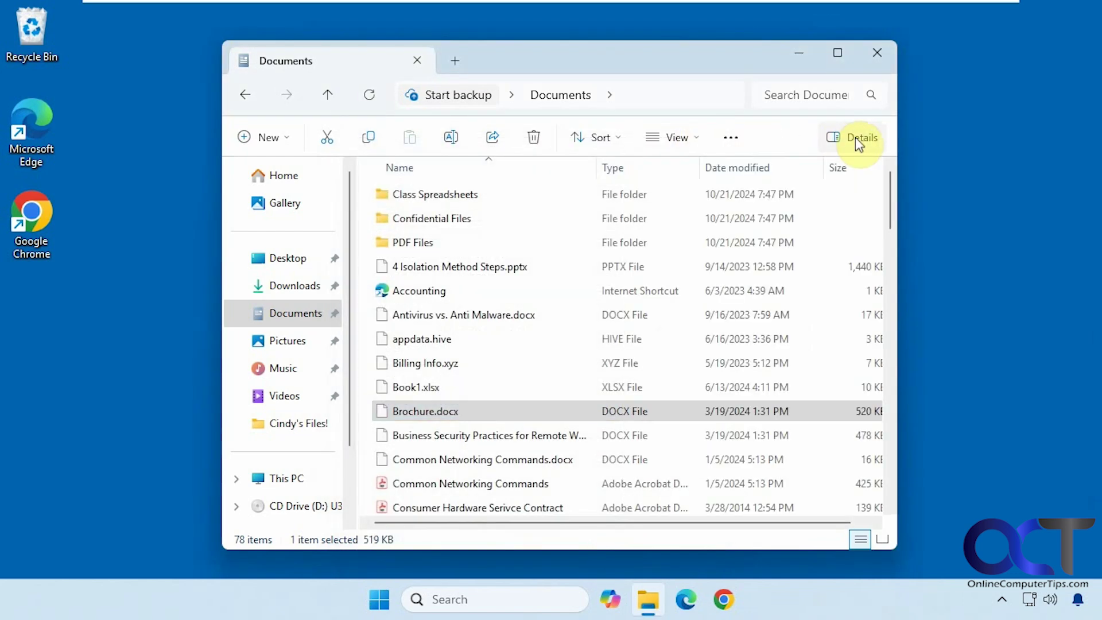
- Select the Acoustic guitars image in the Pictures folder and show the Preview pane
{"action": "left_click", "coordinate": [701, 141]}
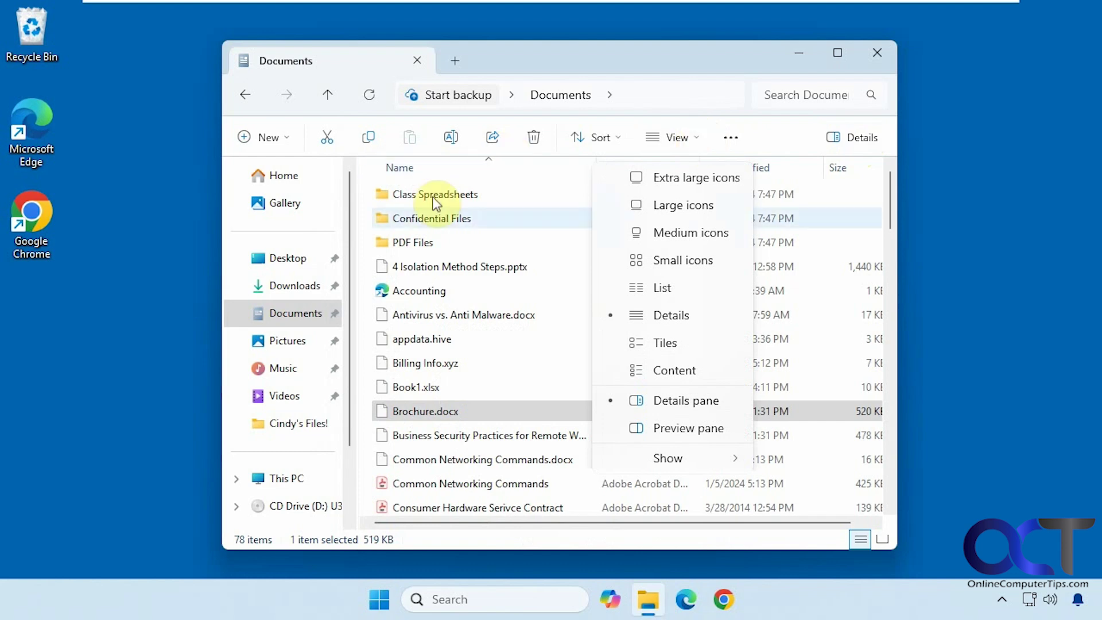
{"action": "left_click", "coordinate": [287, 344]}
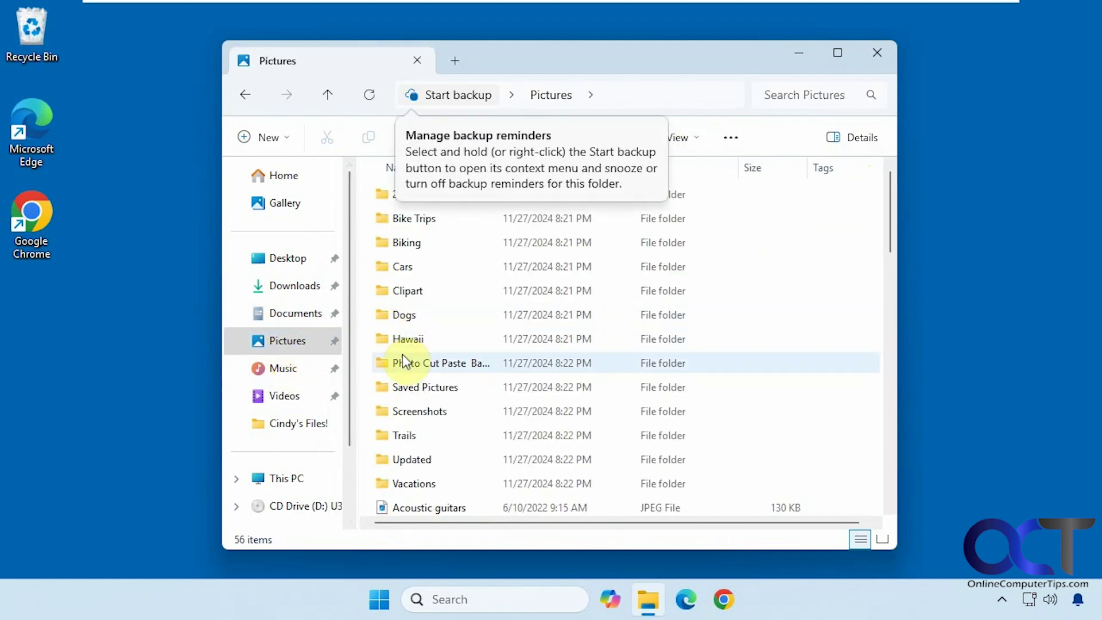
{"action": "left_click", "coordinate": [446, 505]}
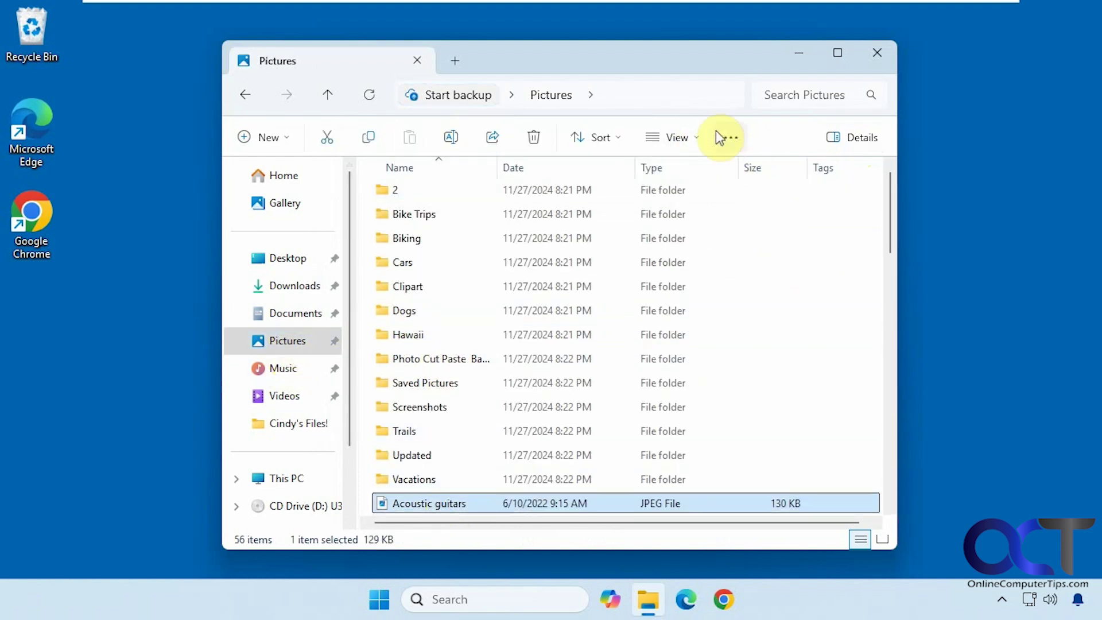
{"action": "left_click", "coordinate": [696, 139]}
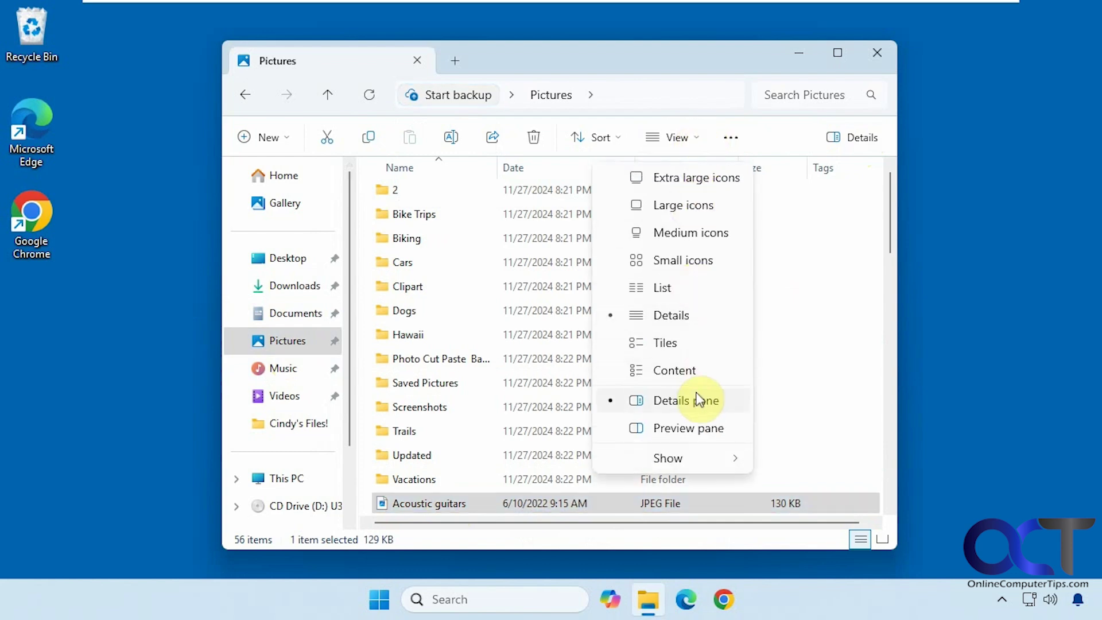
{"action": "left_click", "coordinate": [684, 429]}
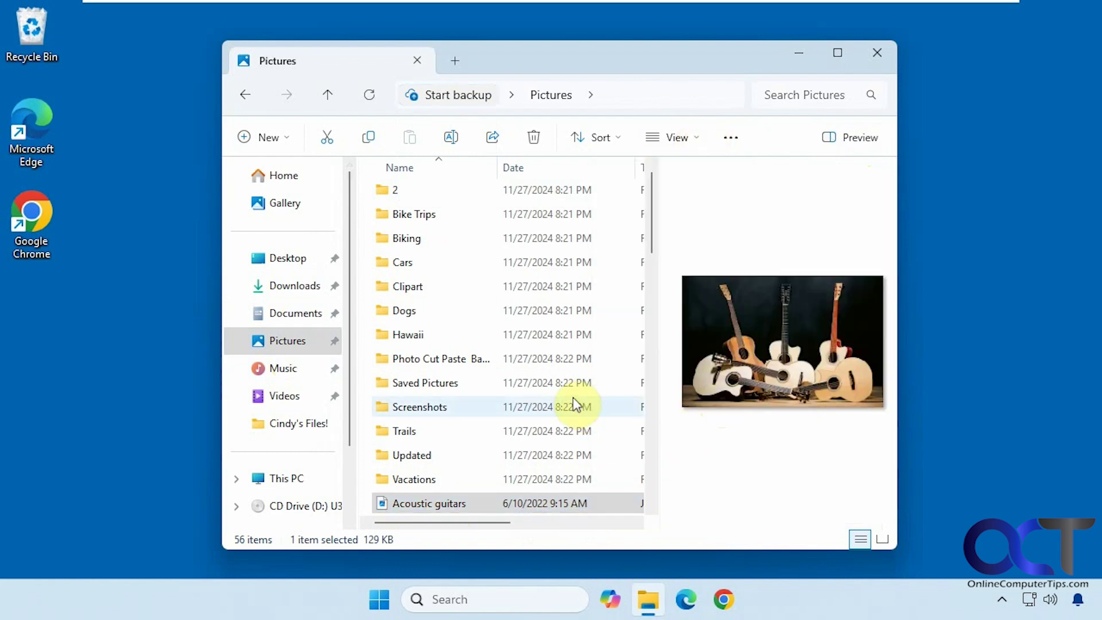
- Preview the Background1 (2) and Background1 images in the Pictures folder
{"action": "scroll", "coordinate": [569, 410], "scroll_direction": "down", "scroll_amount": 1}
{"action": "left_click", "coordinate": [485, 454]}
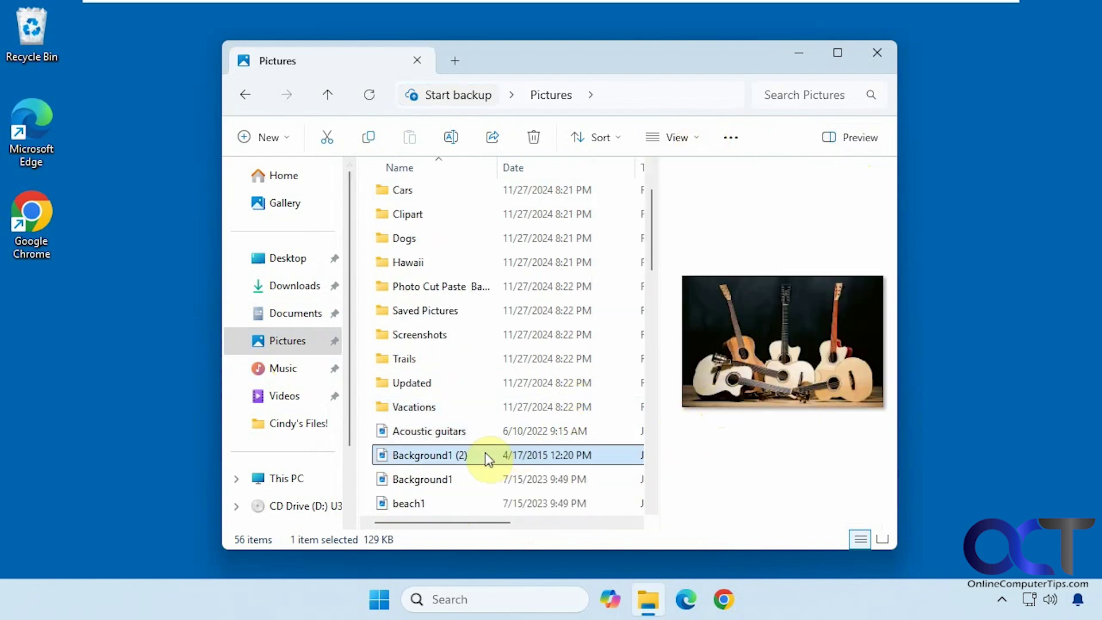
{"action": "left_click", "coordinate": [454, 481]}
- Preview the Common Networking Commands PDF and Antivirus vs. Anti Malware.docx in the Documents folder
{"action": "left_click", "coordinate": [295, 313]}
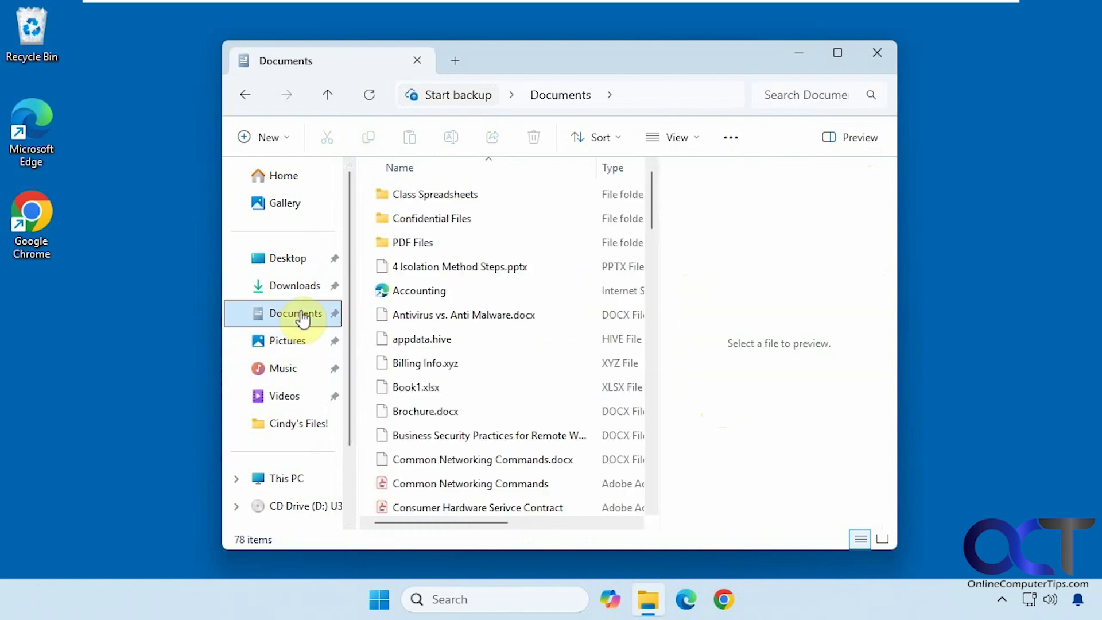
{"action": "left_click", "coordinate": [442, 484]}
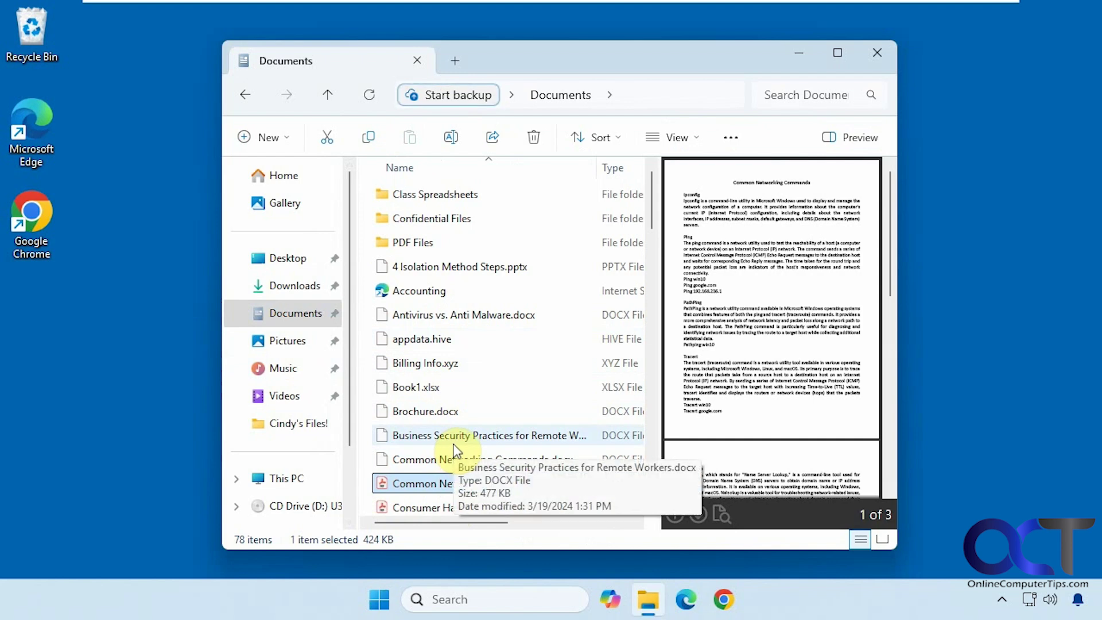
{"action": "left_click", "coordinate": [503, 319]}
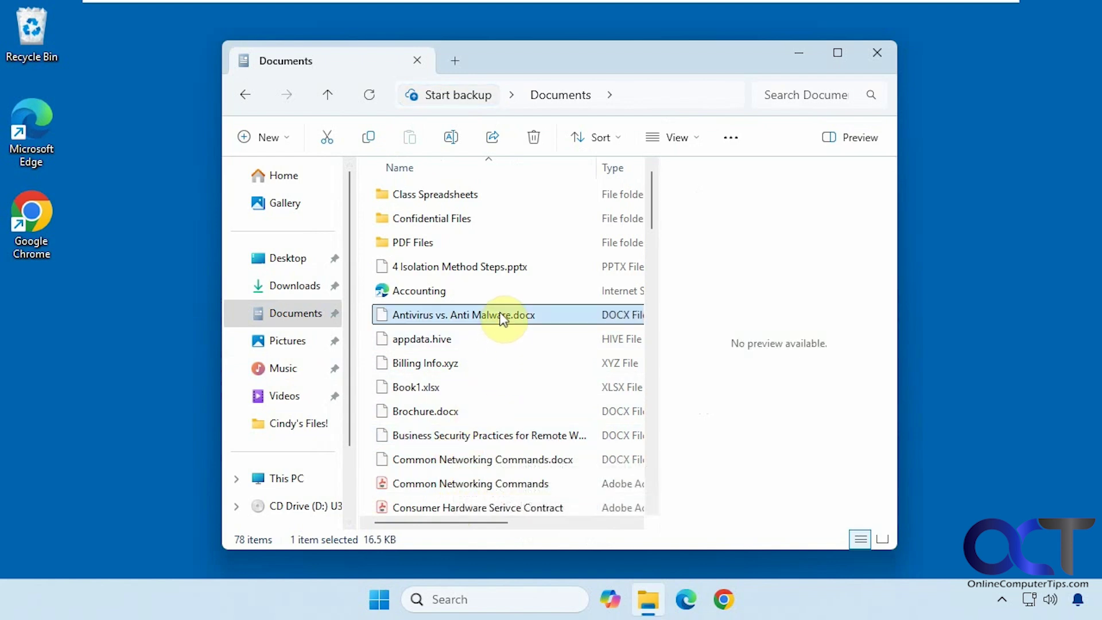
- Preview the Files text document, the Hawaii Vacation! PDF and the Hotel image in the Documents folder
{"action": "scroll", "coordinate": [501, 320], "scroll_direction": "down", "scroll_amount": 4}
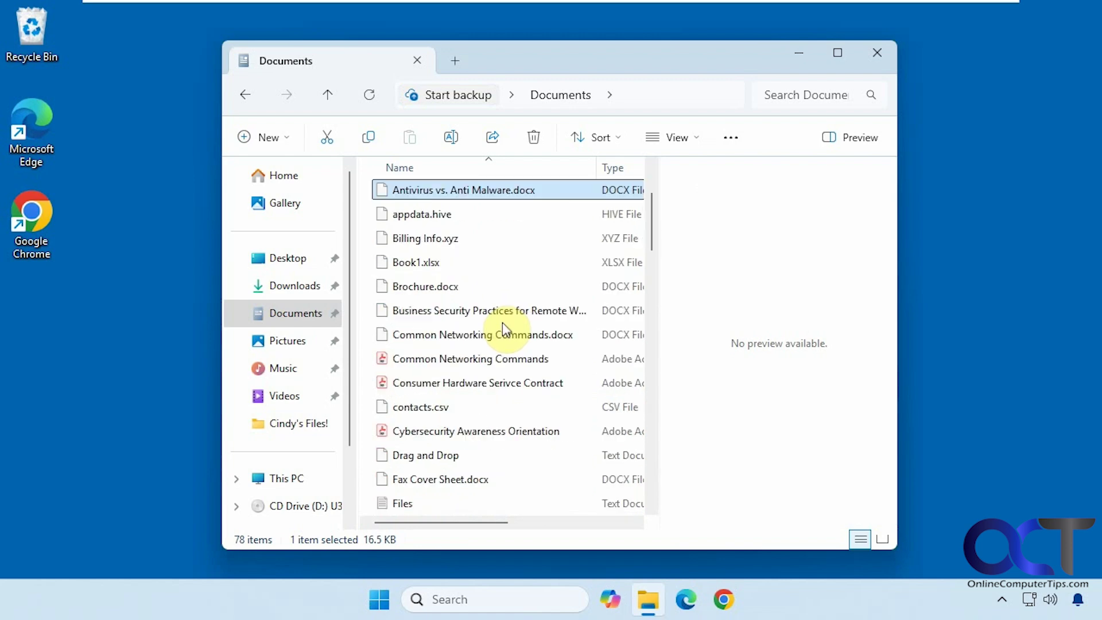
{"action": "left_click", "coordinate": [420, 357]}
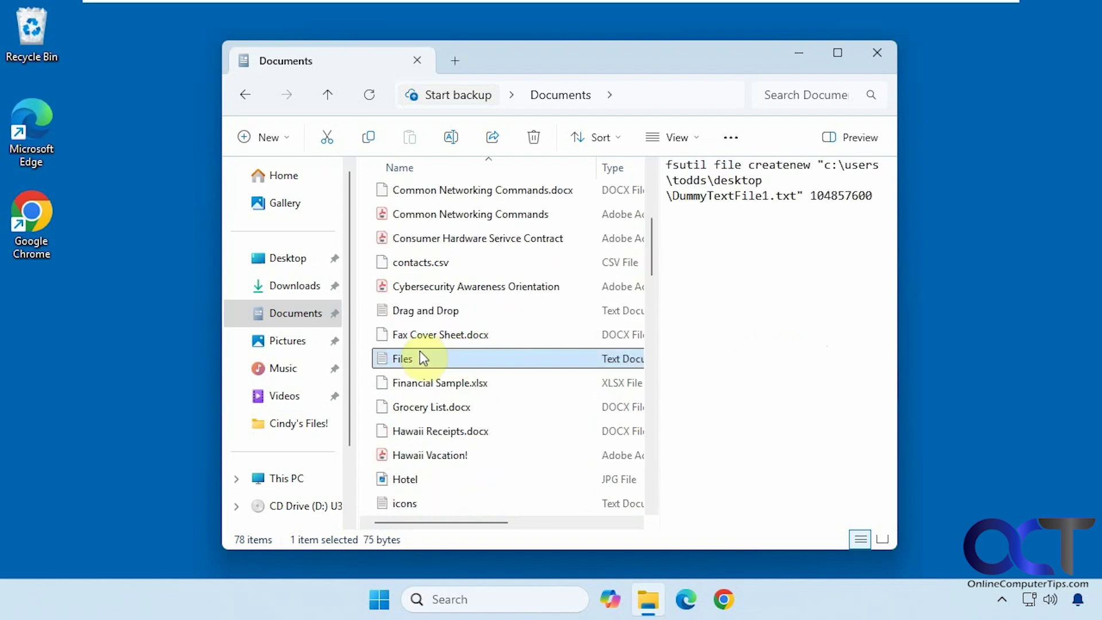
{"action": "scroll", "coordinate": [506, 362], "scroll_direction": "down", "scroll_amount": 1}
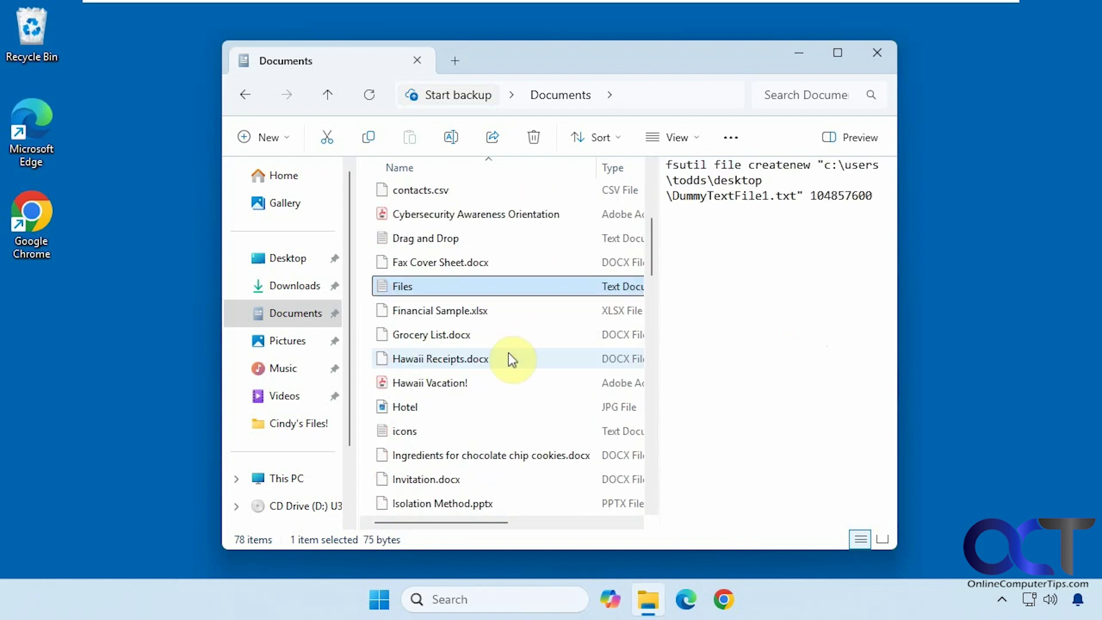
{"action": "left_click", "coordinate": [440, 383]}
{"action": "left_click", "coordinate": [428, 406]}
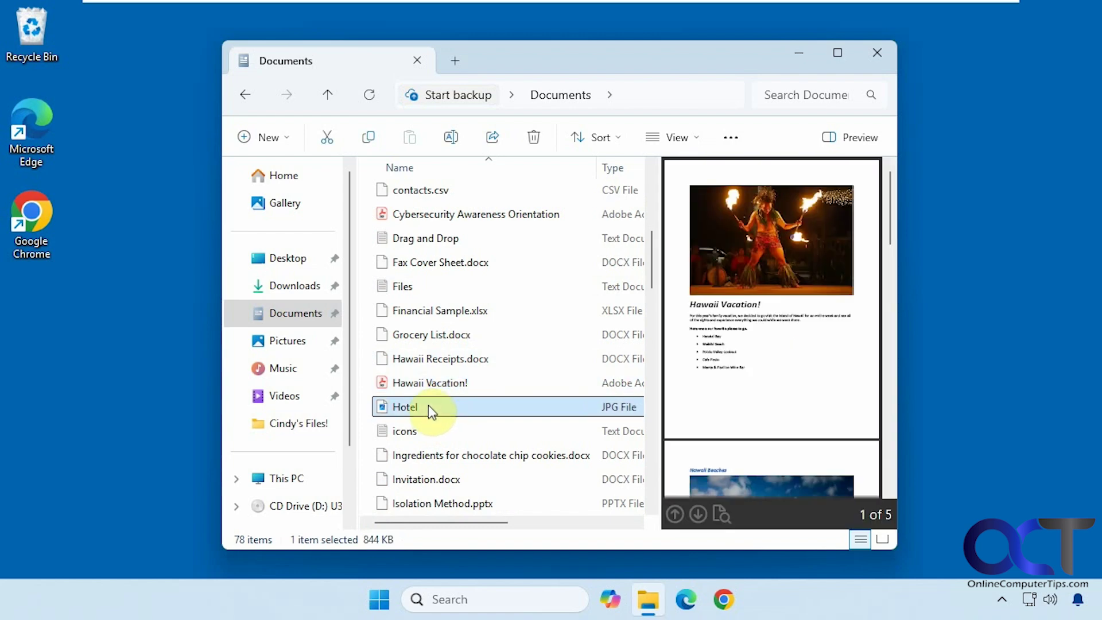
- Preview the Mountain Bike Trip internet shortcut and the RAID.pptx presentation in the Documents folder
{"action": "scroll", "coordinate": [495, 406], "scroll_direction": "down", "scroll_amount": 2}
{"action": "scroll", "coordinate": [495, 405], "scroll_direction": "down", "scroll_amount": 2}
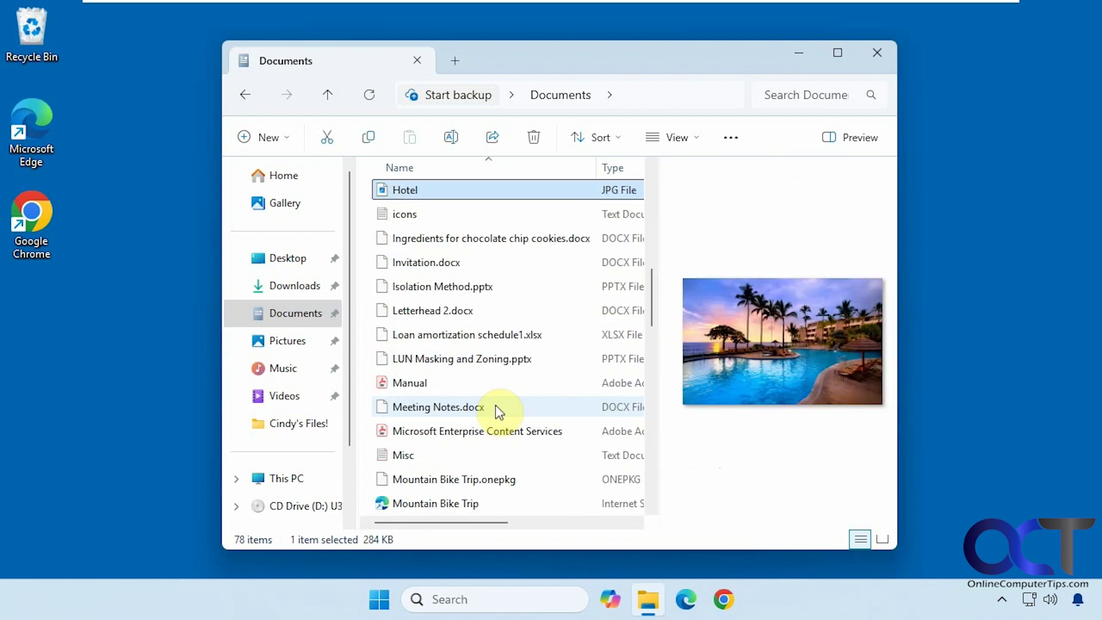
{"action": "left_click", "coordinate": [470, 431]}
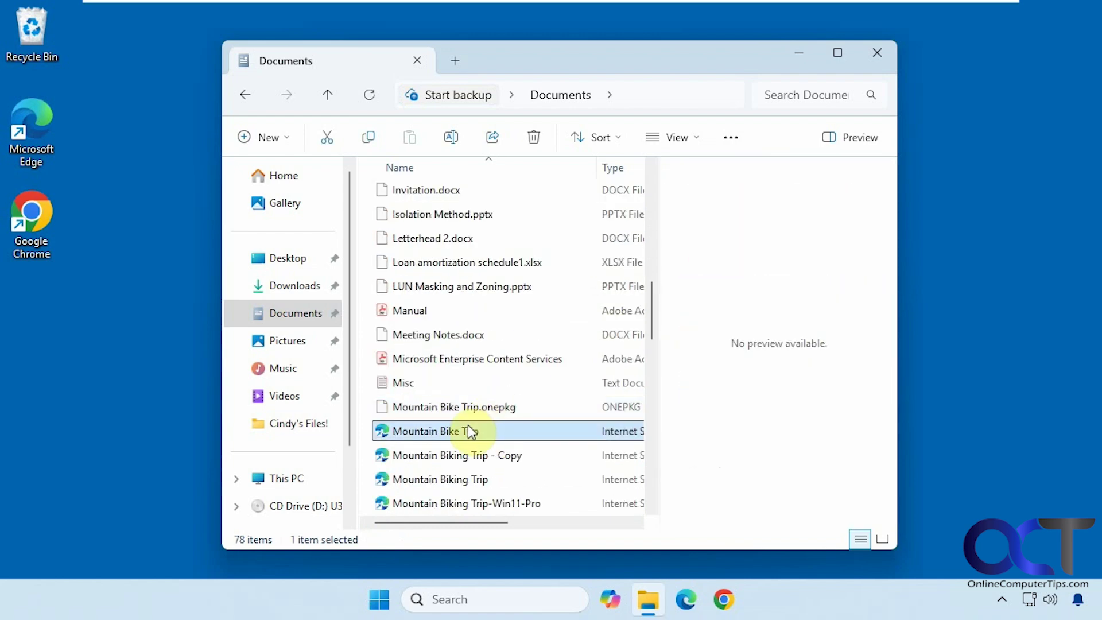
{"action": "scroll", "coordinate": [523, 407], "scroll_direction": "down", "scroll_amount": 1}
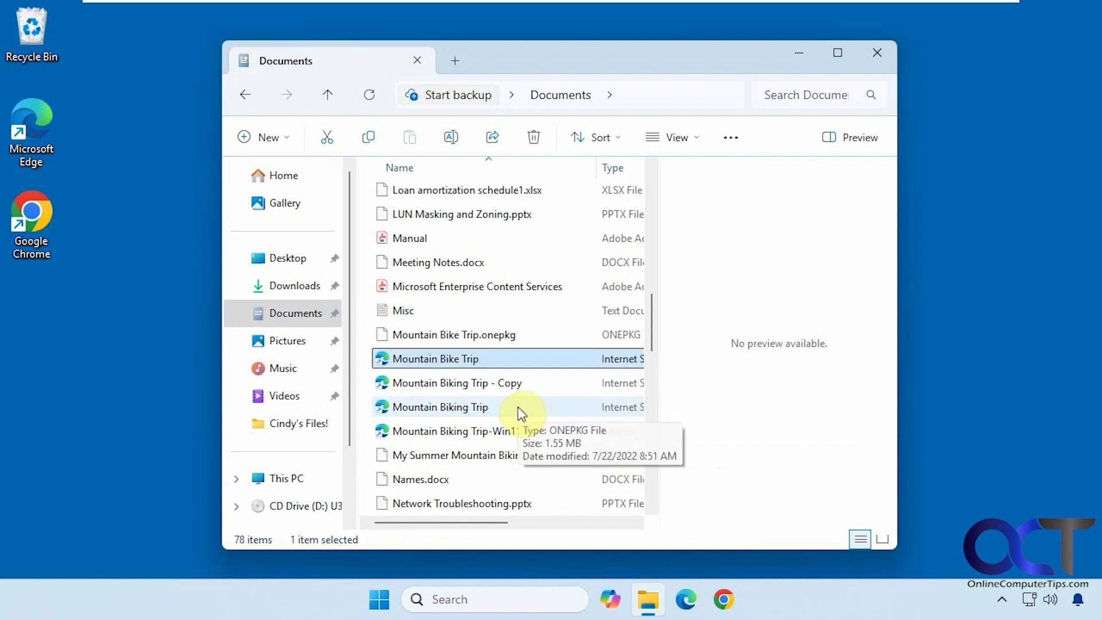
{"action": "scroll", "coordinate": [518, 406], "scroll_direction": "down", "scroll_amount": 2}
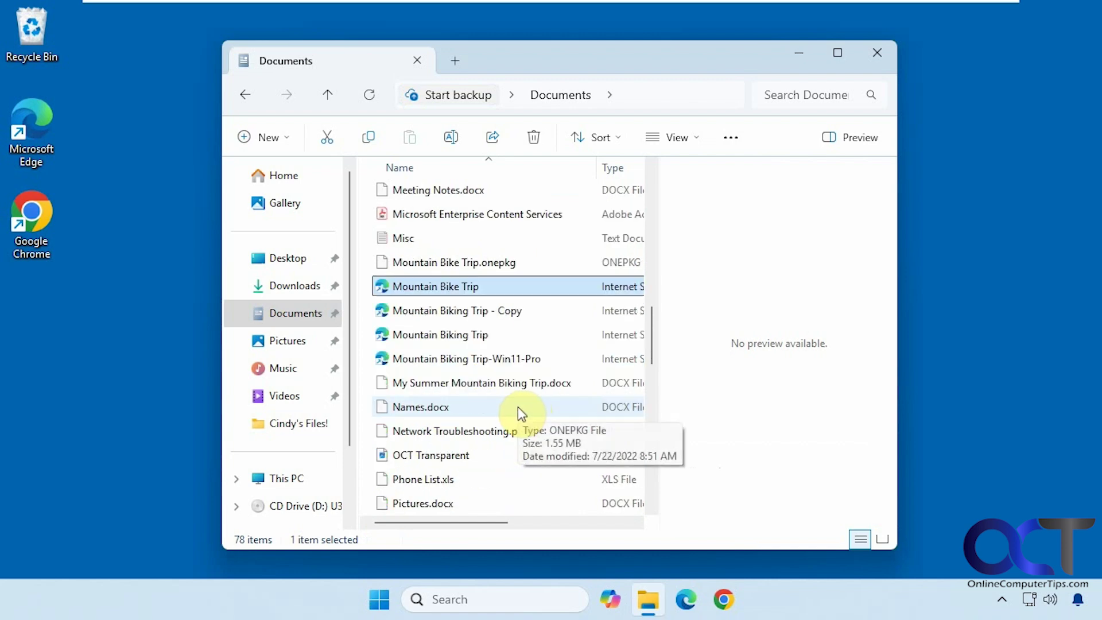
{"action": "scroll", "coordinate": [518, 407], "scroll_direction": "down", "scroll_amount": 1}
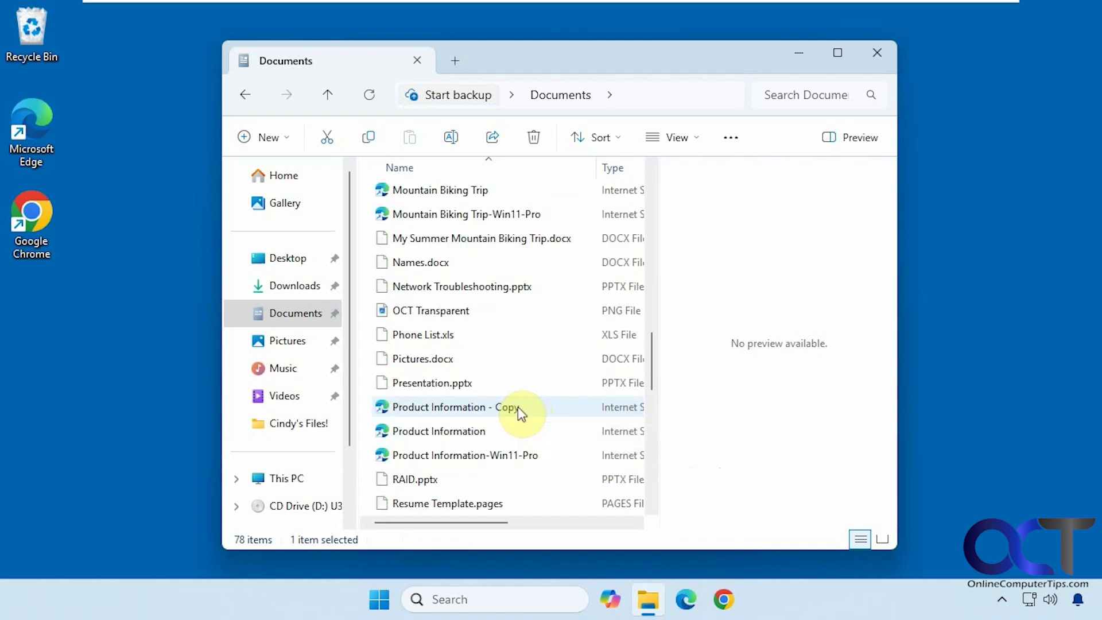
{"action": "left_click", "coordinate": [458, 479]}
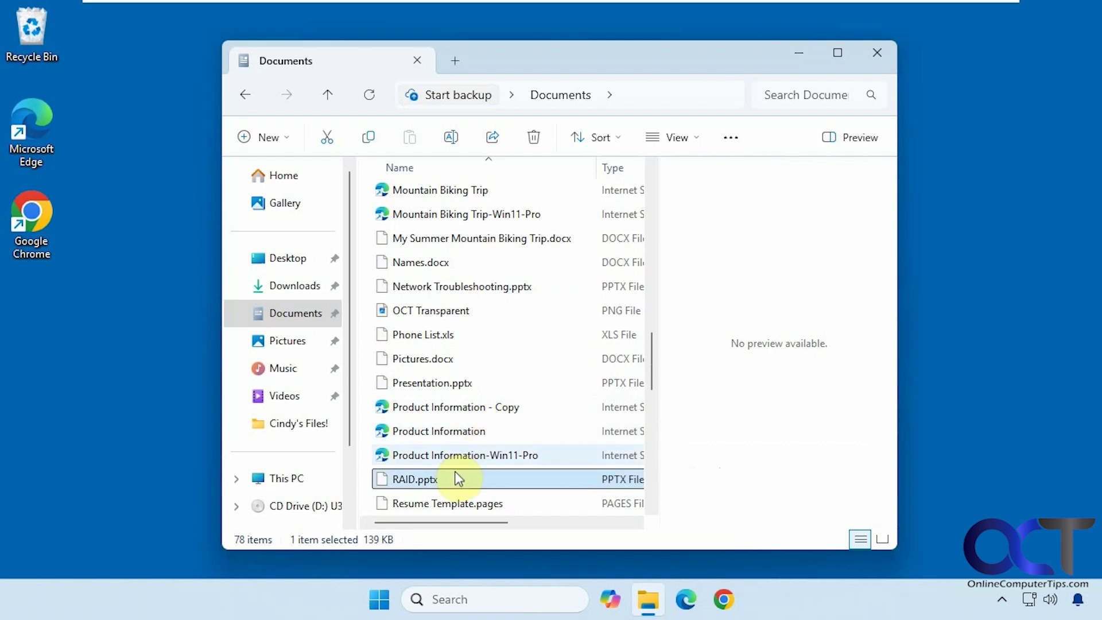
- Preview the Set Colors registry file and hide the Preview pane
{"action": "scroll", "coordinate": [550, 453], "scroll_direction": "down", "scroll_amount": 3}
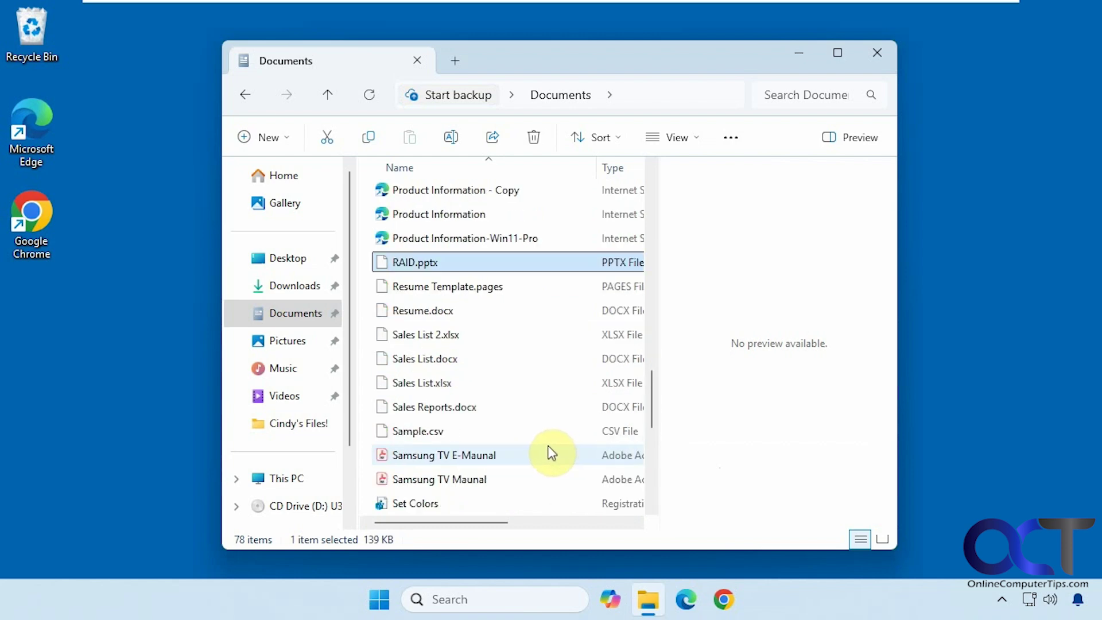
{"action": "left_click", "coordinate": [441, 498]}
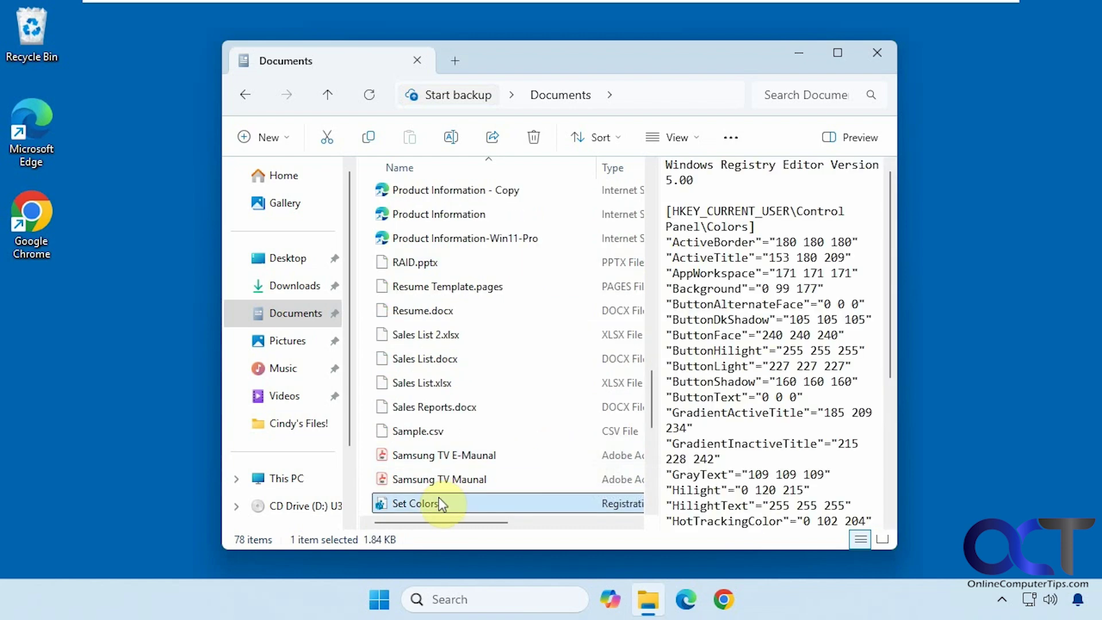
{"action": "scroll", "coordinate": [578, 431], "scroll_direction": "down", "scroll_amount": 2}
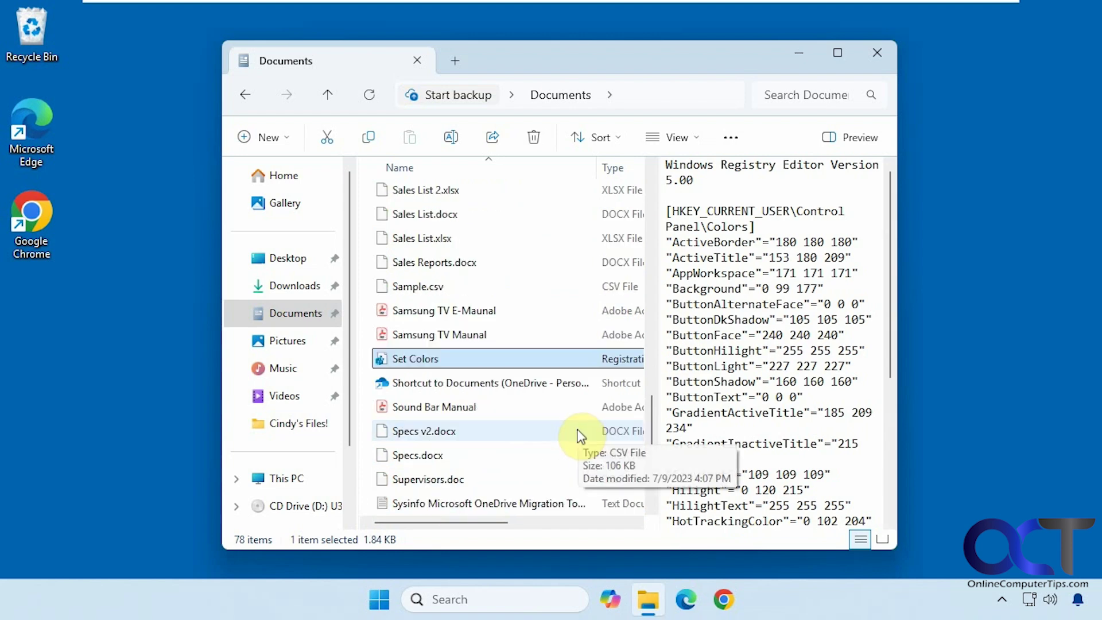
{"action": "scroll", "coordinate": [578, 434], "scroll_direction": "up", "scroll_amount": 6}
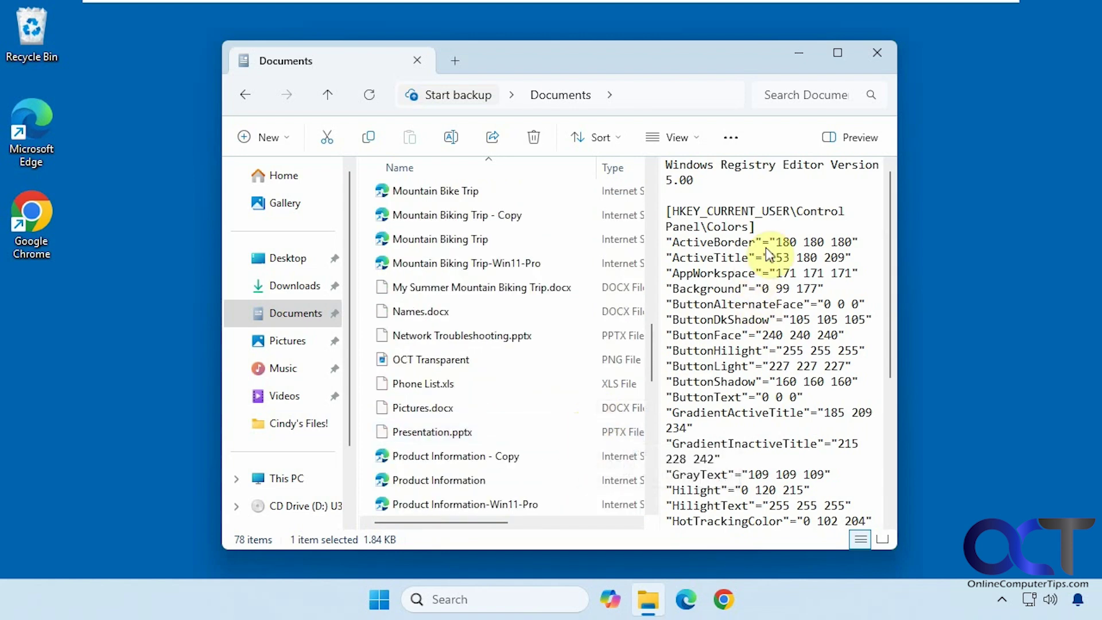
{"action": "left_click", "coordinate": [860, 137]}
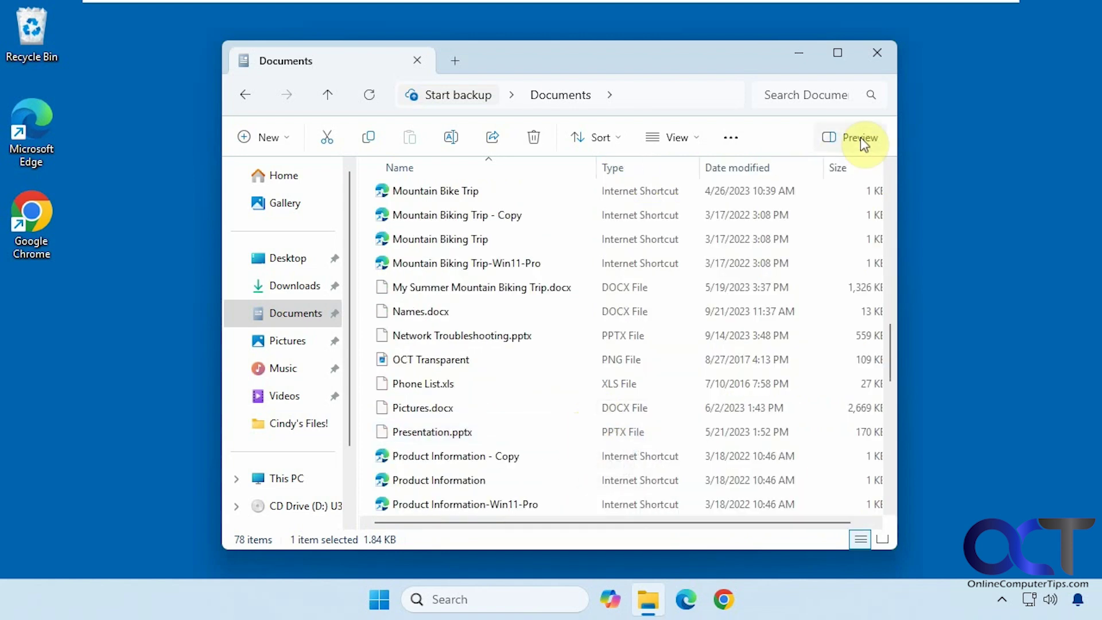
- Hide the Navigation pane and show it again
{"action": "left_click", "coordinate": [701, 142]}
{"action": "left_click", "coordinate": [672, 458]}
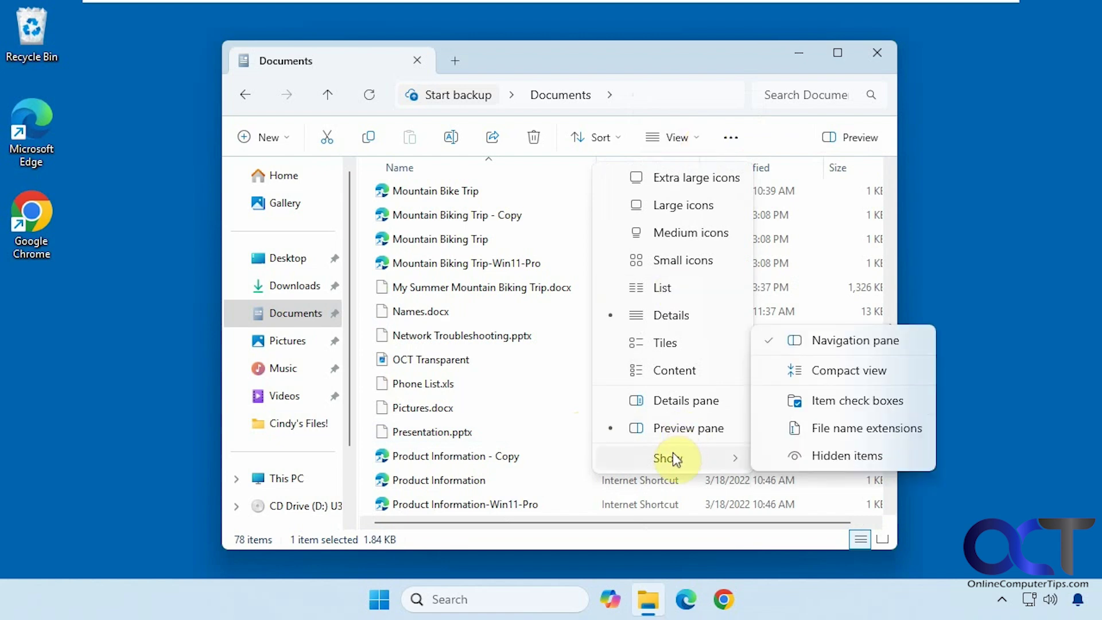
{"action": "mouse_move", "coordinate": [666, 458]}
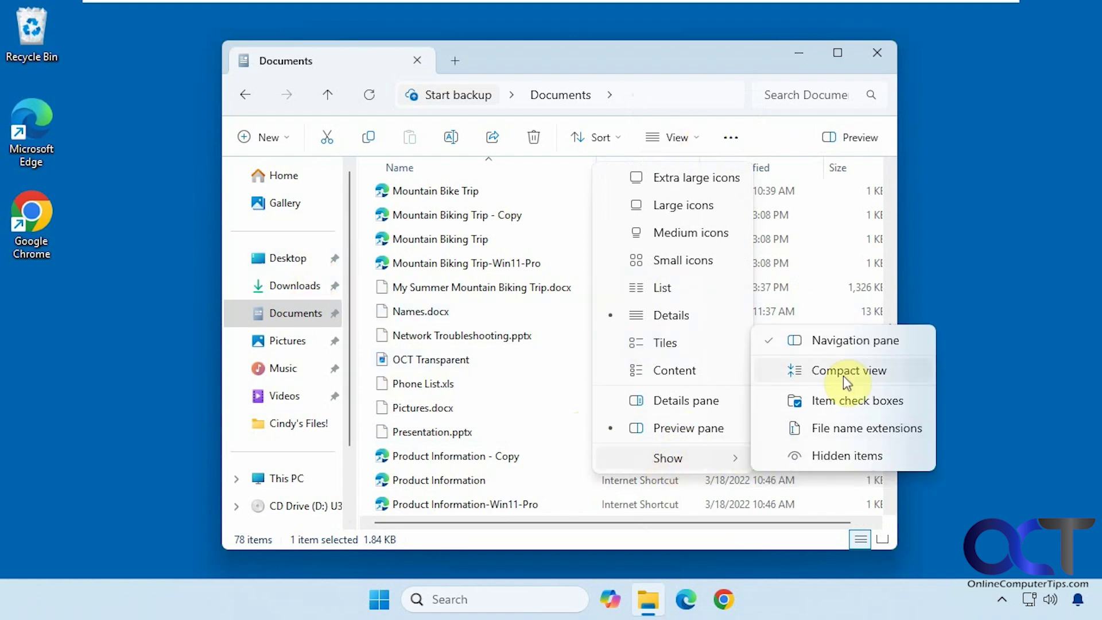
{"action": "left_click", "coordinate": [846, 340]}
{"action": "left_click", "coordinate": [694, 137]}
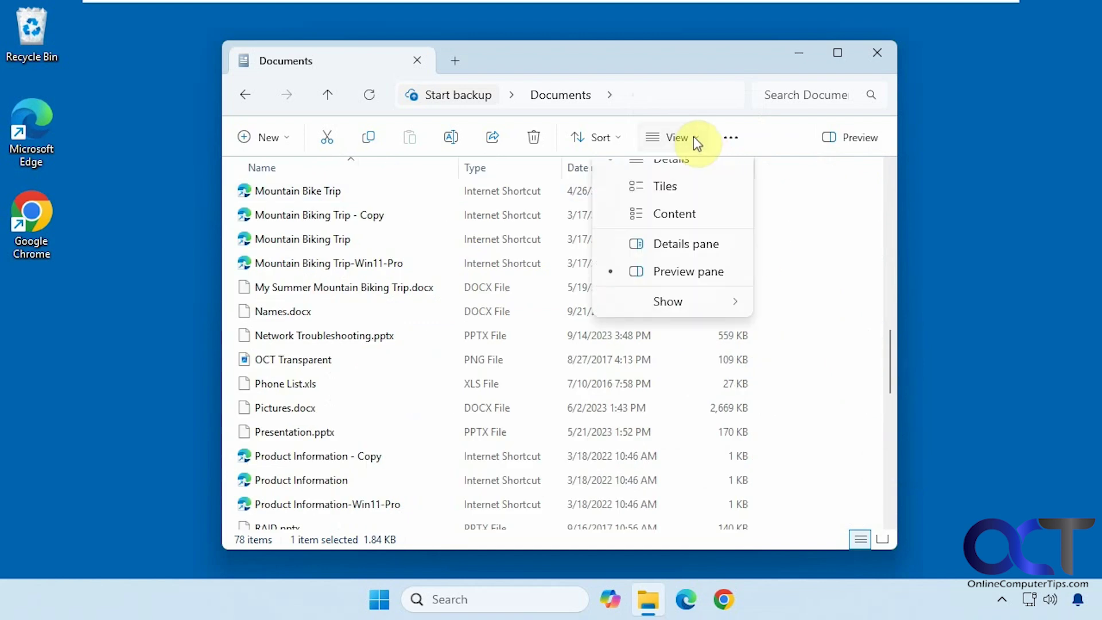
{"action": "mouse_move", "coordinate": [712, 460]}
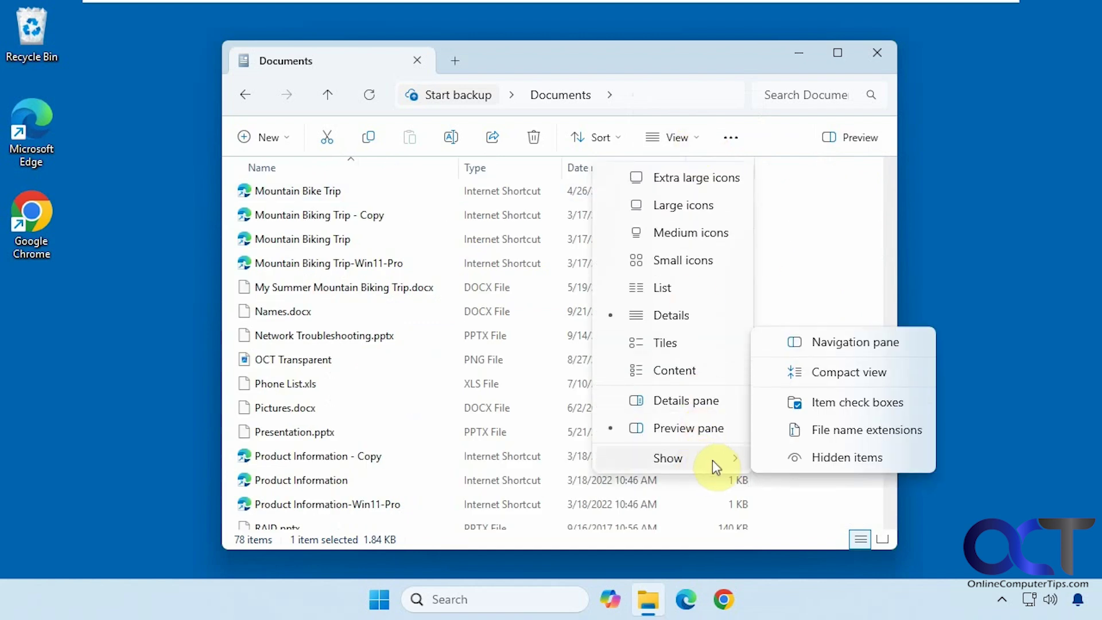
{"action": "left_click", "coordinate": [815, 347]}
- Turn on Compact view for the Documents folder and turn it off again
{"action": "left_click", "coordinate": [694, 139]}
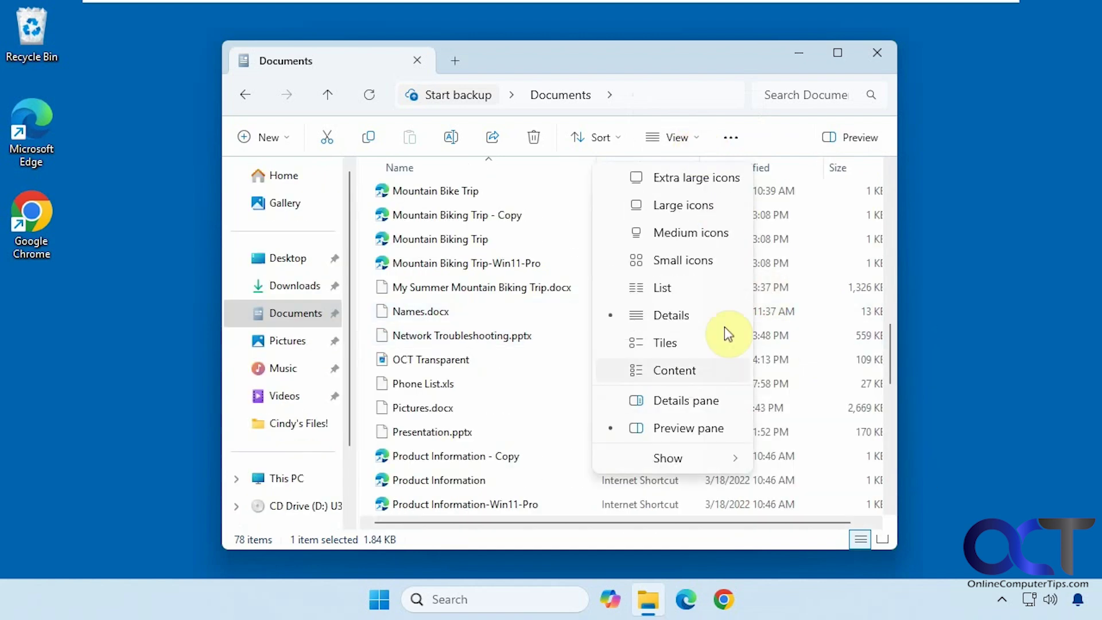
{"action": "mouse_move", "coordinate": [723, 459]}
{"action": "left_click", "coordinate": [831, 370]}
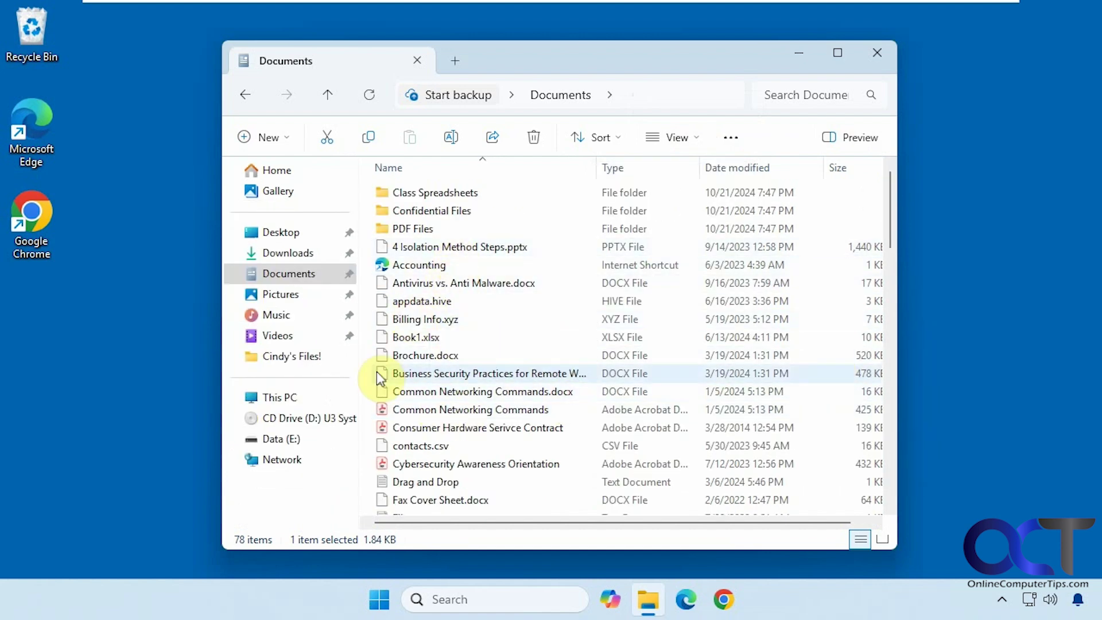
{"action": "left_click", "coordinate": [696, 144]}
{"action": "mouse_move", "coordinate": [707, 459]}
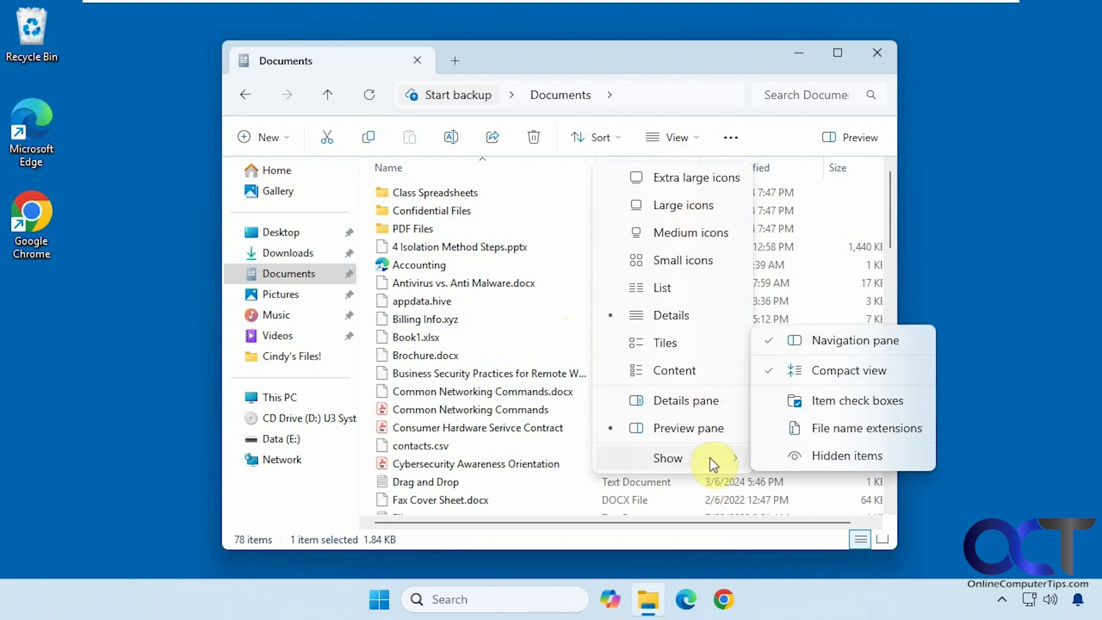
{"action": "left_click", "coordinate": [834, 375]}
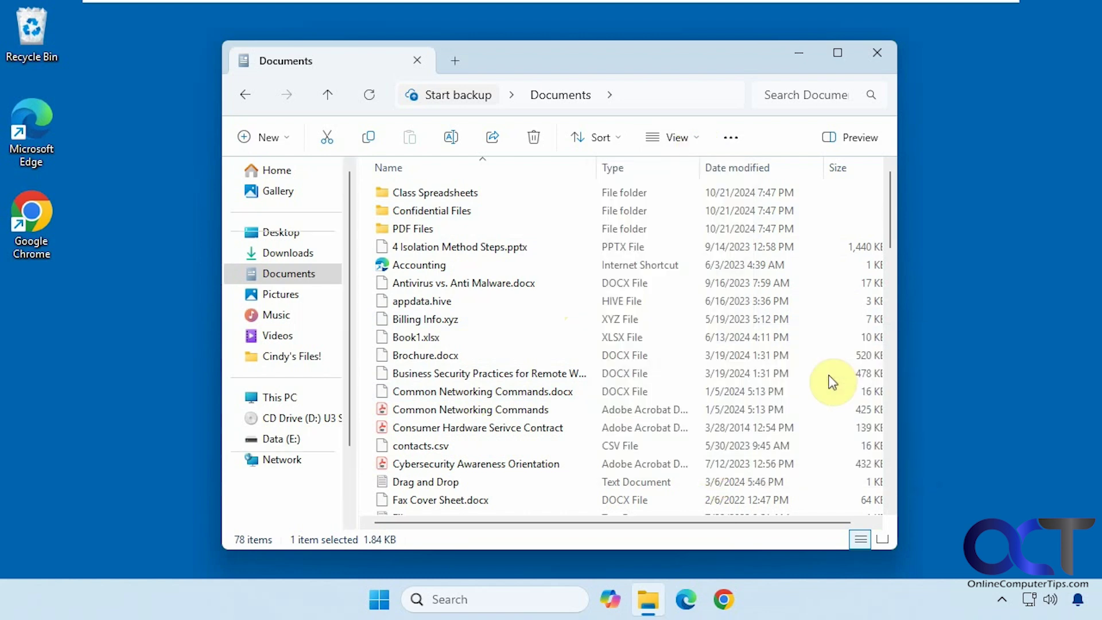
- Turn on item check boxes and tick Sales Reports.docx and Sales List.xlsx in the Documents folder
{"action": "left_click", "coordinate": [699, 140]}
{"action": "mouse_move", "coordinate": [711, 457]}
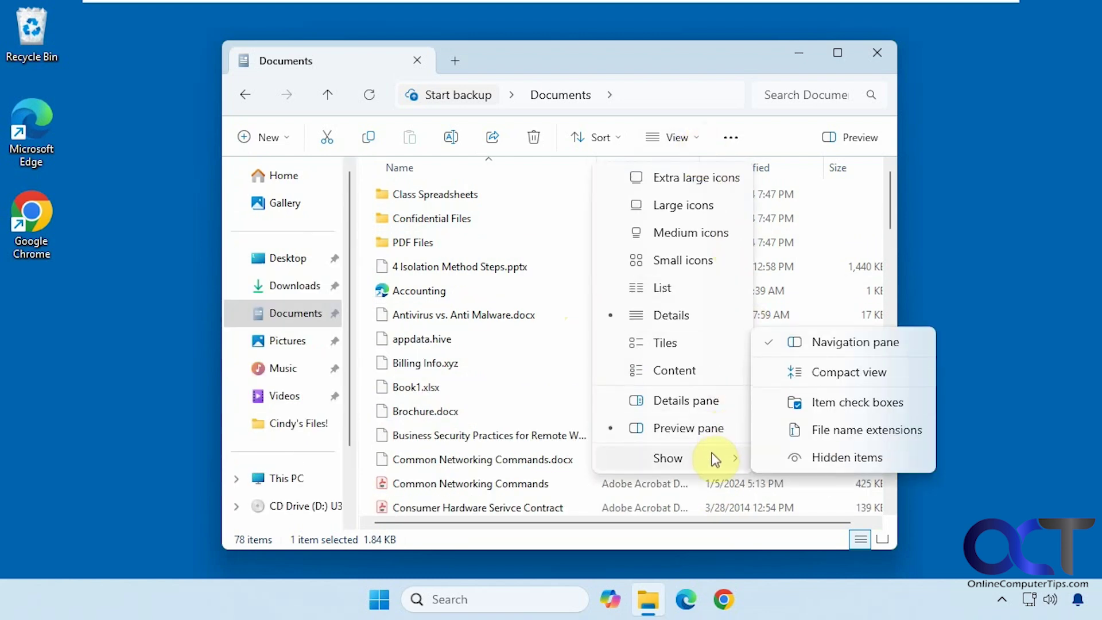
{"action": "left_click", "coordinate": [821, 405]}
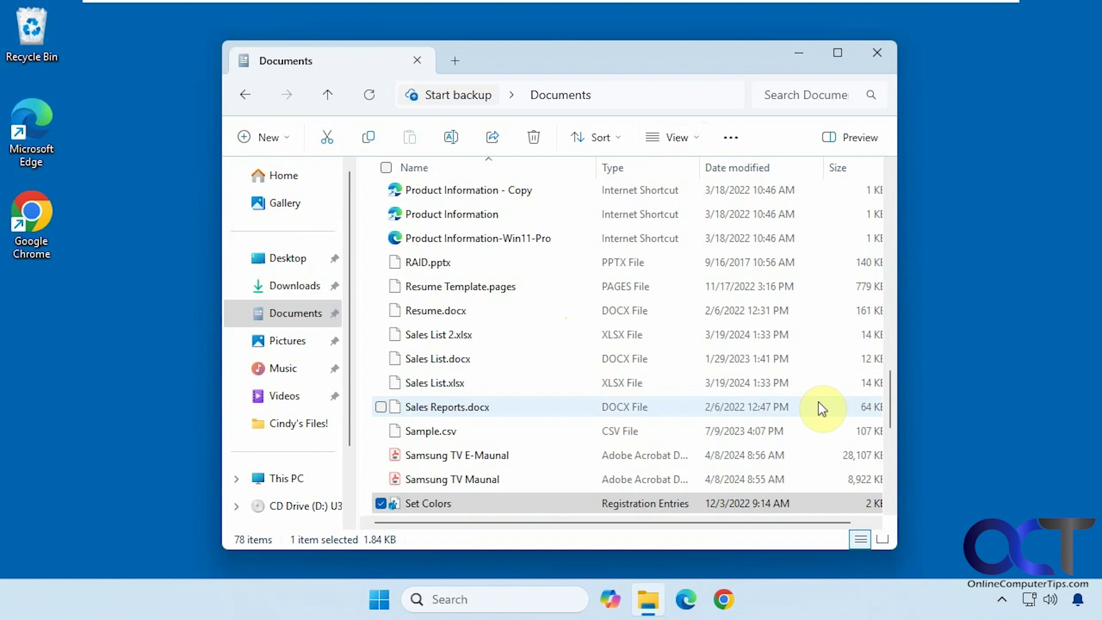
{"action": "left_click", "coordinate": [382, 406]}
{"action": "left_click", "coordinate": [381, 383]}
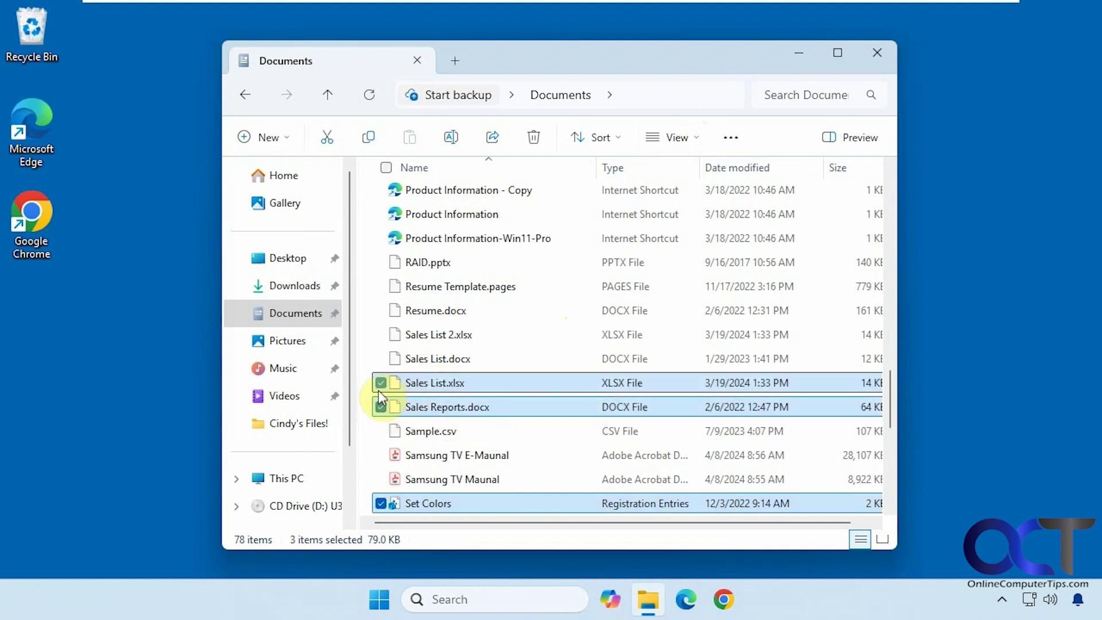
- Turn off item check boxes in the Documents folder
{"action": "left_click", "coordinate": [692, 141]}
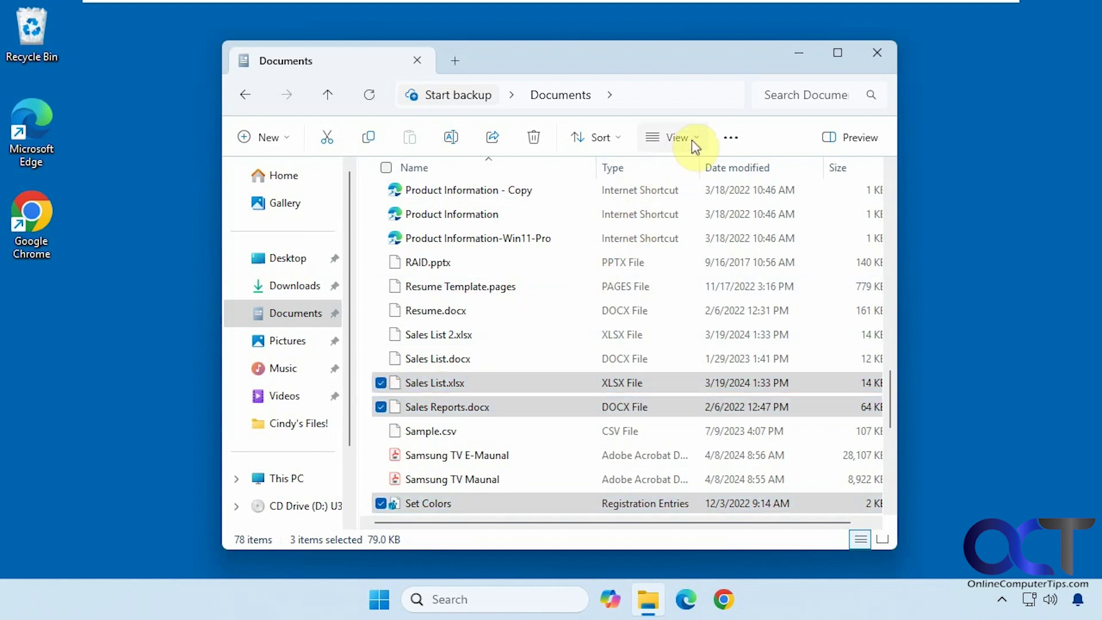
{"action": "mouse_move", "coordinate": [680, 457]}
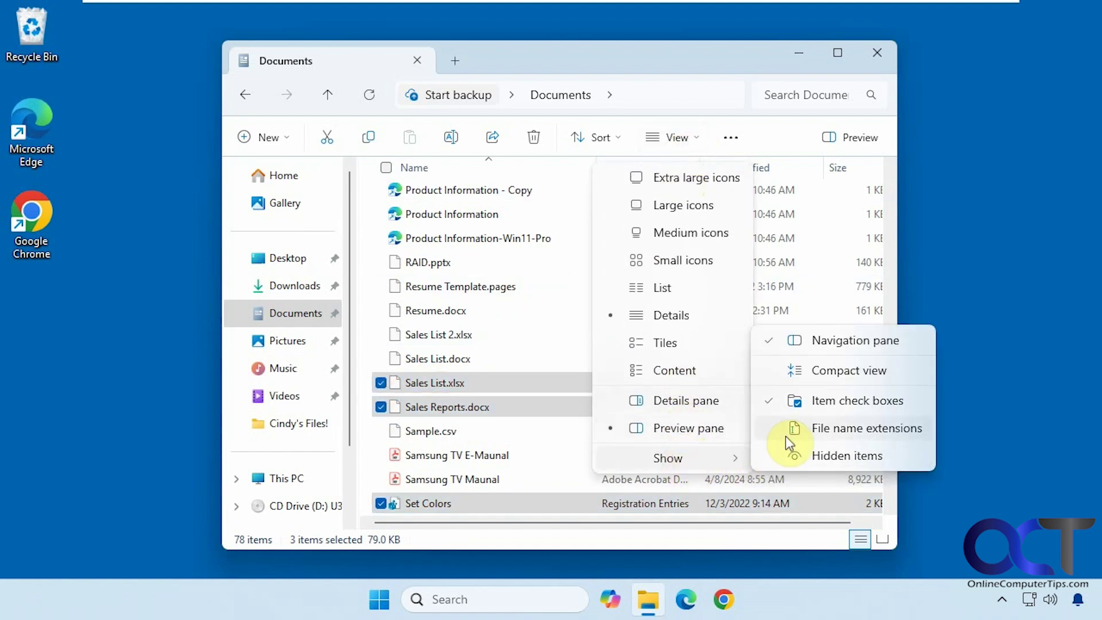
{"action": "left_click", "coordinate": [771, 400]}
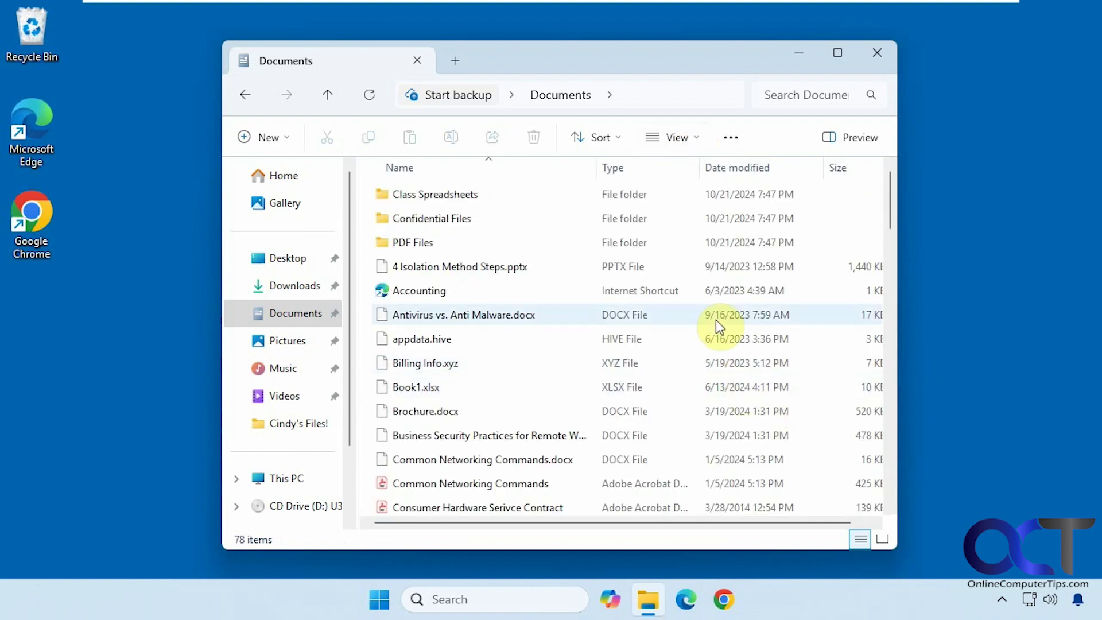
- Review the remaining Show options, such as File name extensions and Hidden items, without changing any
{"action": "left_click", "coordinate": [689, 138]}
{"action": "mouse_move", "coordinate": [688, 462]}
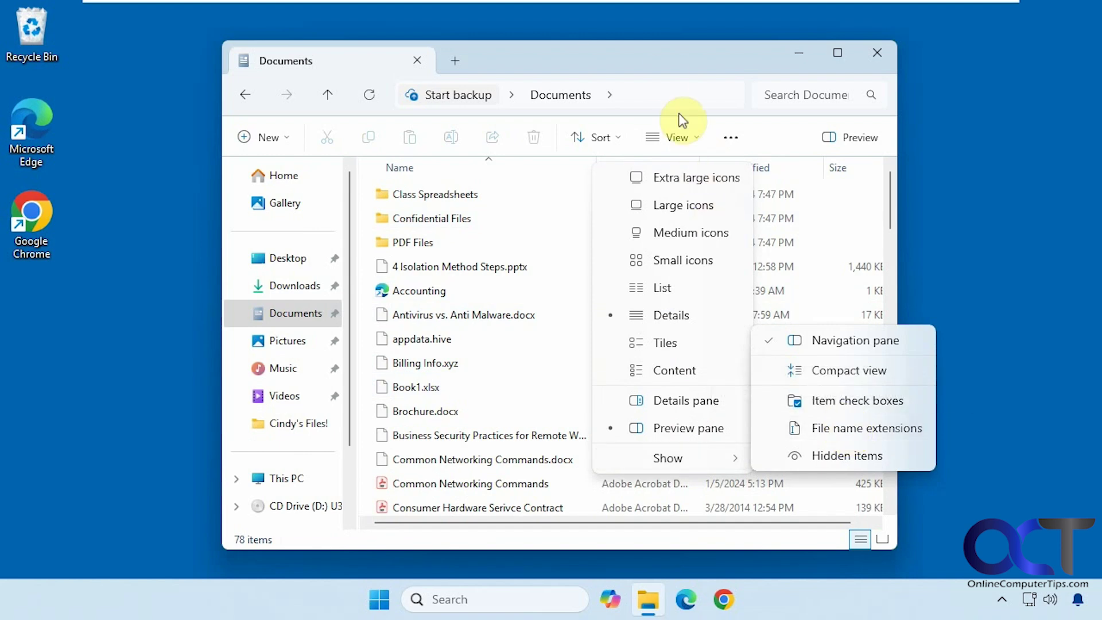
{"action": "left_click", "coordinate": [657, 57]}
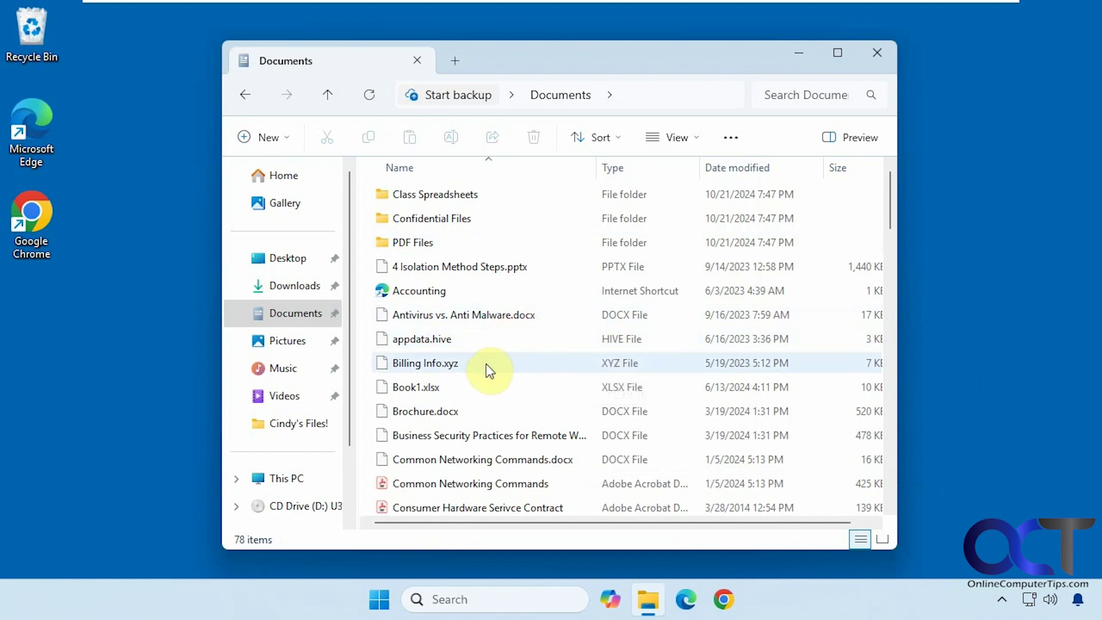
- Check the file types of Antivirus vs. Anti Malware.docx and the Common Networking Commands and Consumer Hardware Serivce Contract PDFs, selecting each in turn
{"action": "left_click", "coordinate": [510, 323]}
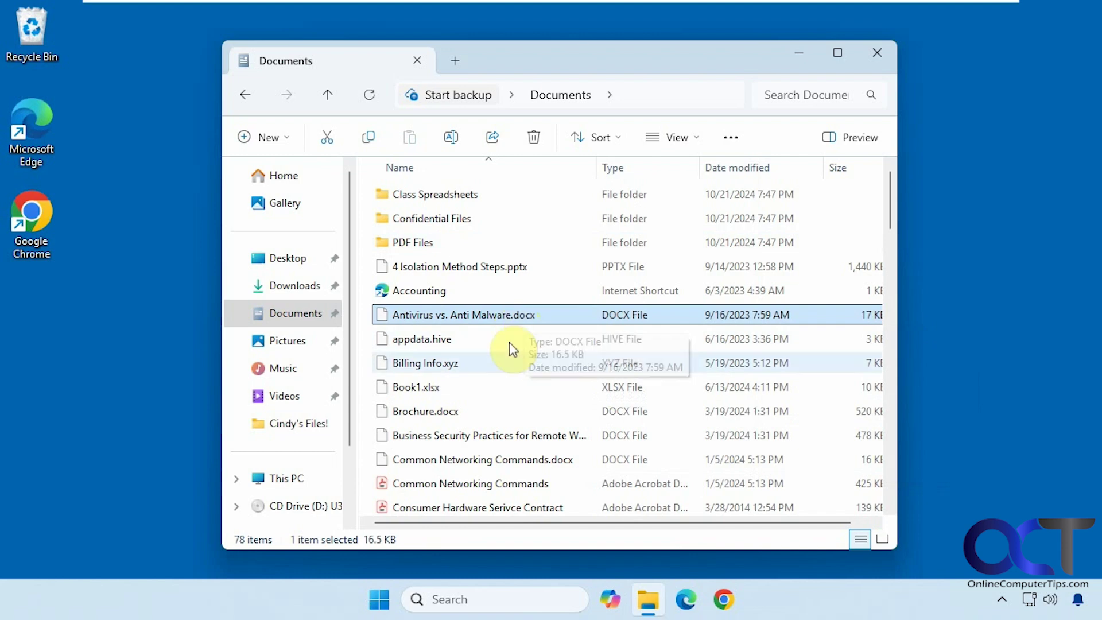
{"action": "scroll", "coordinate": [508, 359], "scroll_direction": "down", "scroll_amount": 1}
{"action": "left_click", "coordinate": [486, 431]}
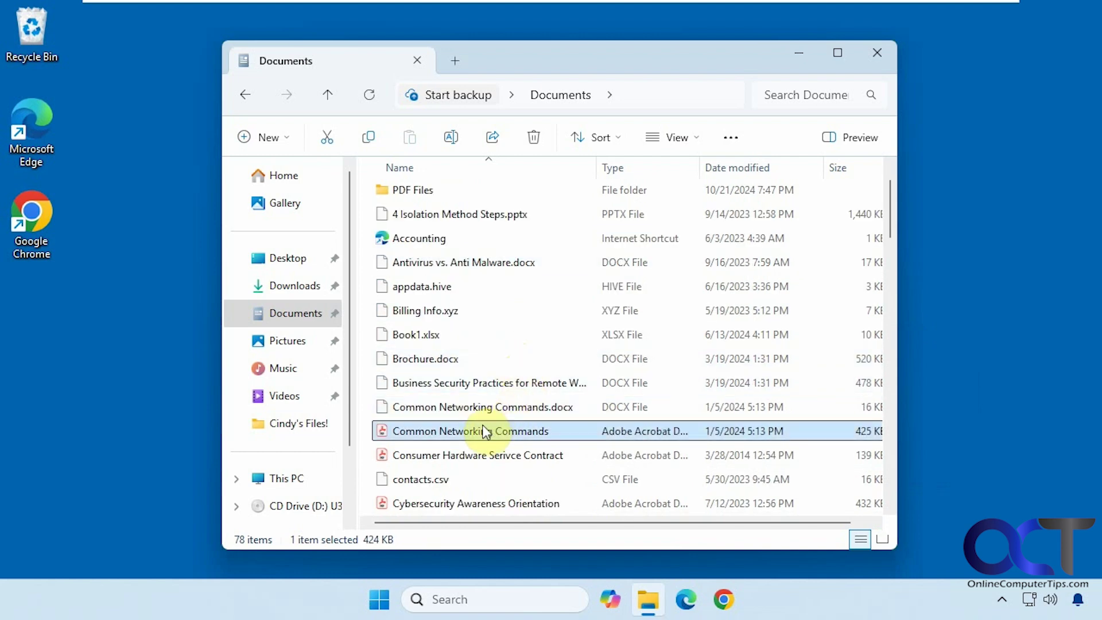
{"action": "left_click", "coordinate": [519, 451]}
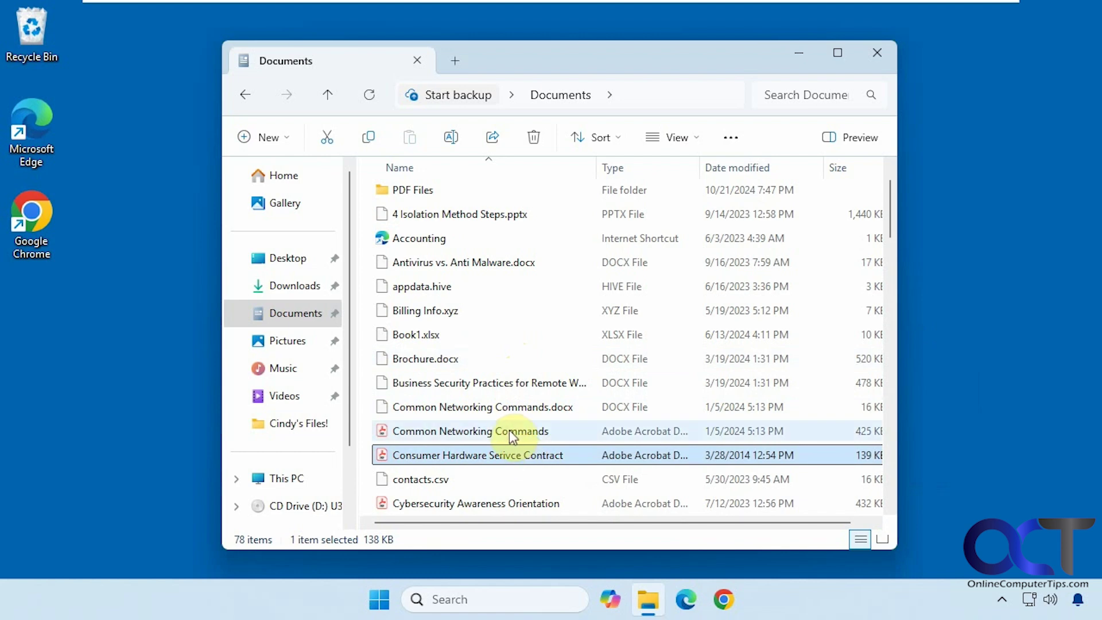
- Turn on file name extensions in the Documents folder and look through the extensions of the listed files
{"action": "left_click", "coordinate": [691, 138]}
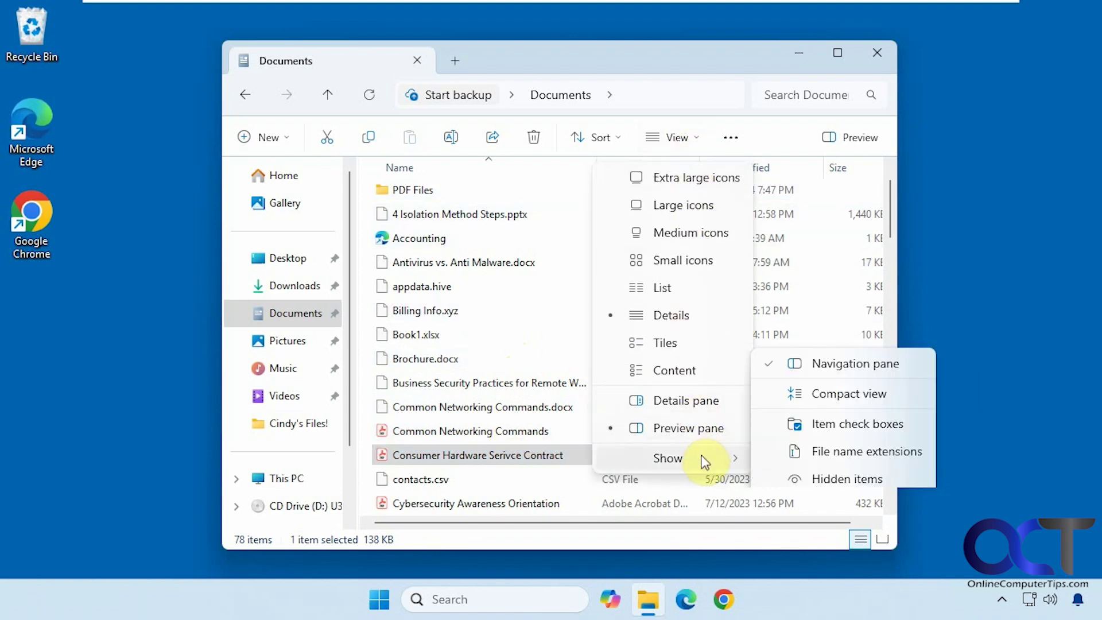
{"action": "left_click", "coordinate": [821, 435]}
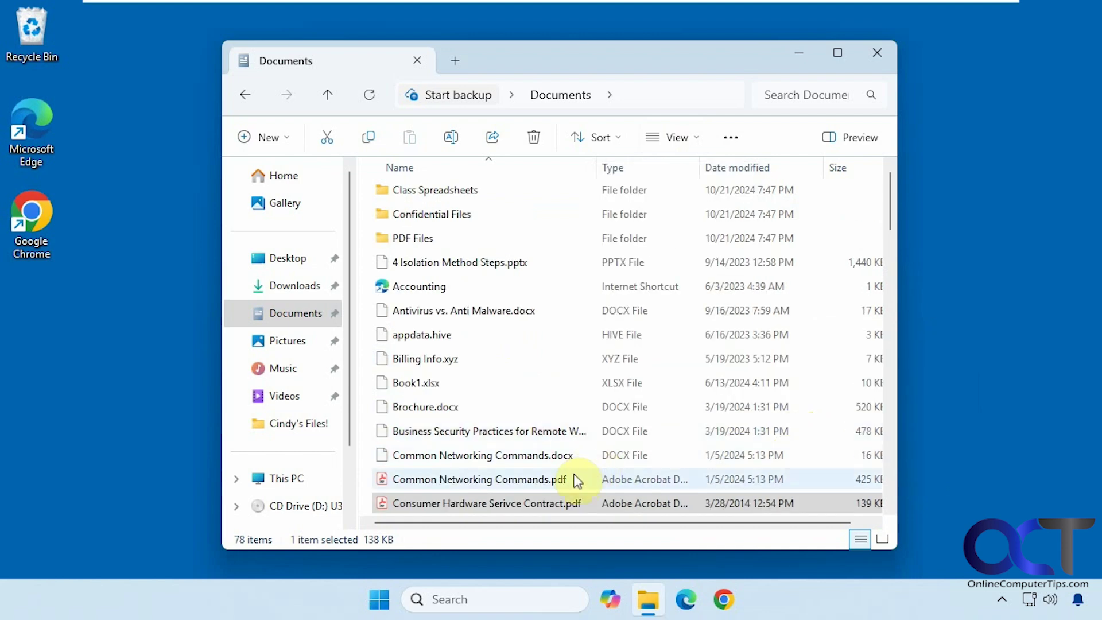
{"action": "scroll", "coordinate": [580, 460], "scroll_direction": "down", "scroll_amount": 2}
{"action": "scroll", "coordinate": [579, 461], "scroll_direction": "down", "scroll_amount": 1}
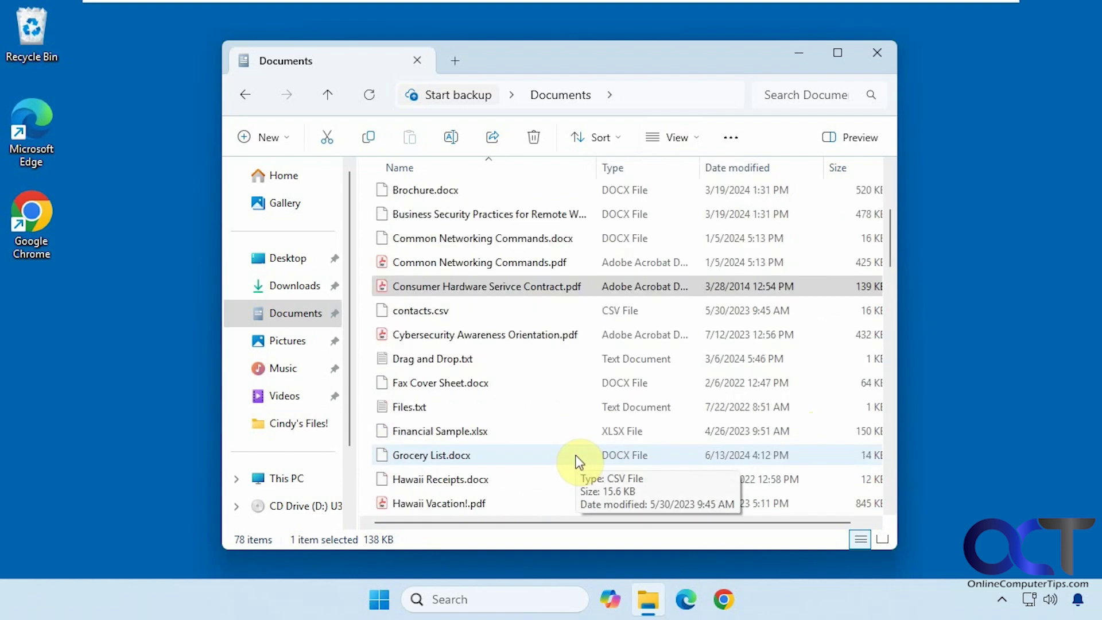
{"action": "scroll", "coordinate": [577, 457], "scroll_direction": "up", "scroll_amount": 2}
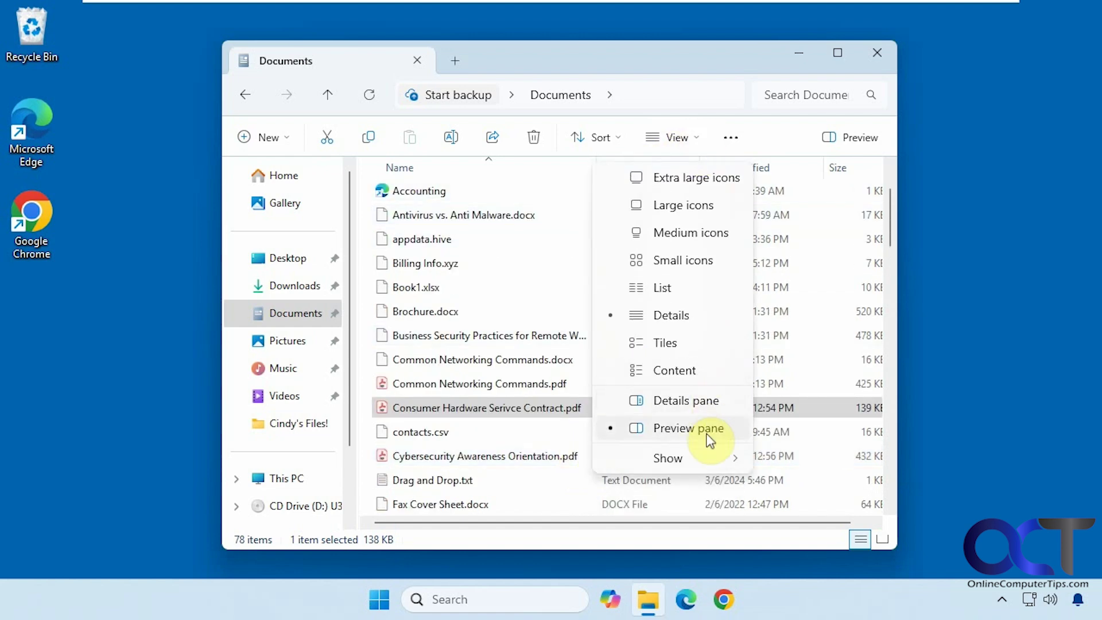
{"action": "mouse_move", "coordinate": [698, 456]}
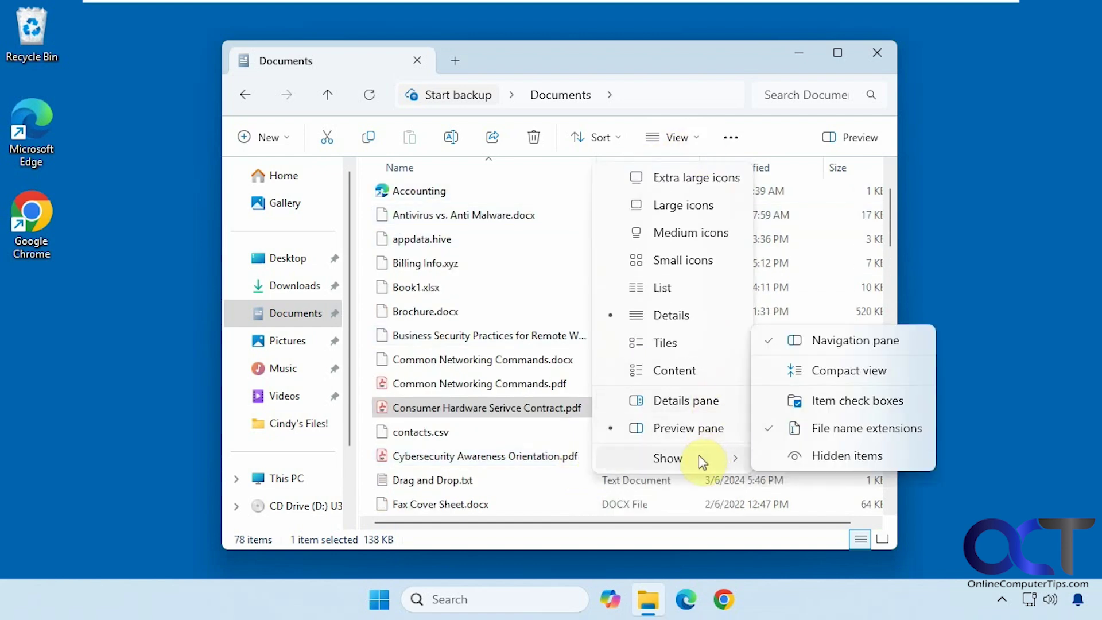
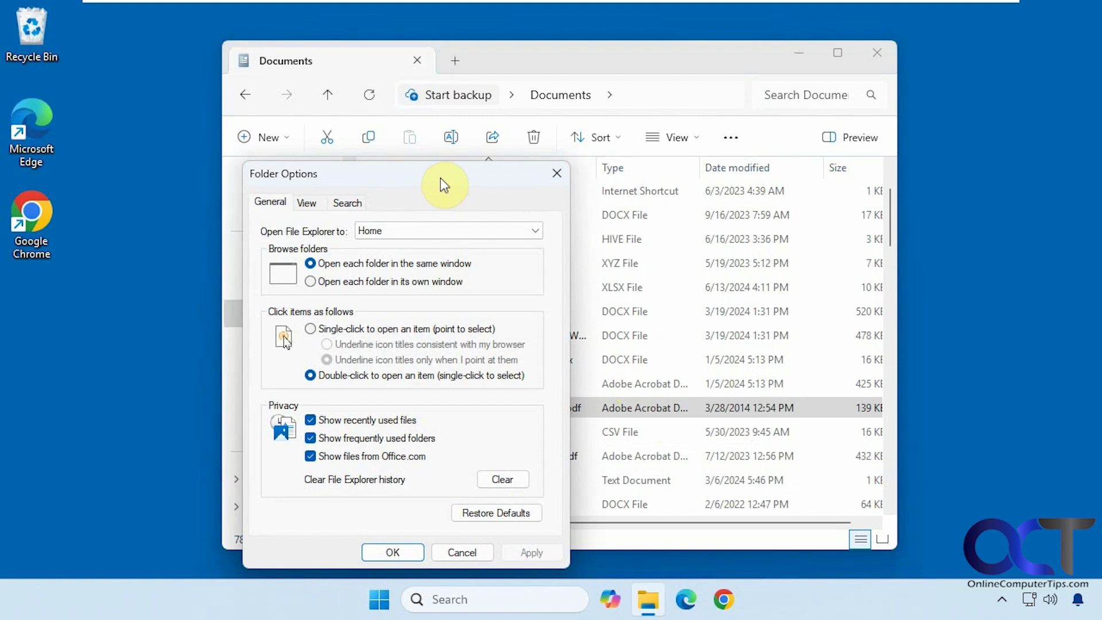
- Set File Explorer to open to This PC in Folder Options, apply the change, and reopen File Explorer to check the start location
{"action": "left_click_drag", "start_coordinate": [441, 179], "coordinate": [565, 112]}
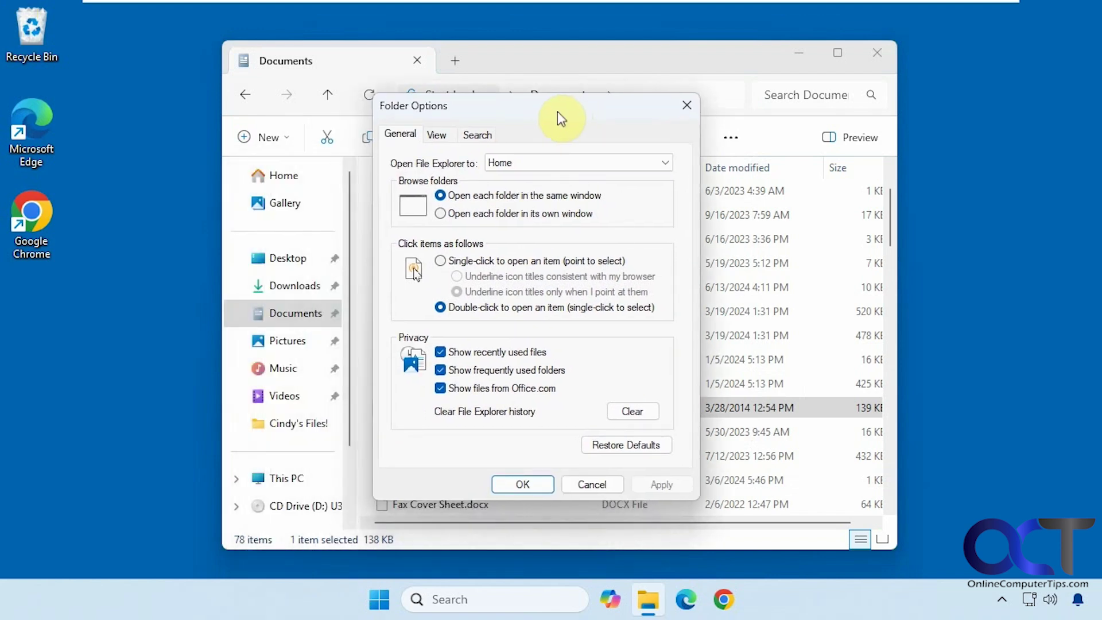
{"action": "left_click", "coordinate": [503, 165]}
{"action": "left_click", "coordinate": [505, 189]}
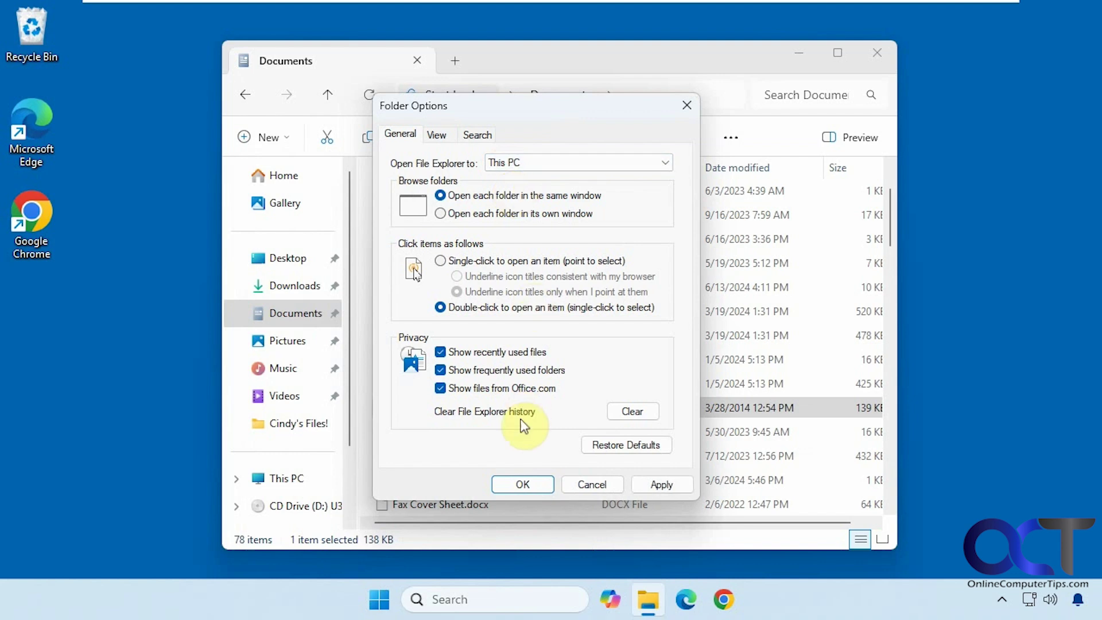
{"action": "left_click", "coordinate": [648, 485]}
{"action": "left_click", "coordinate": [521, 484]}
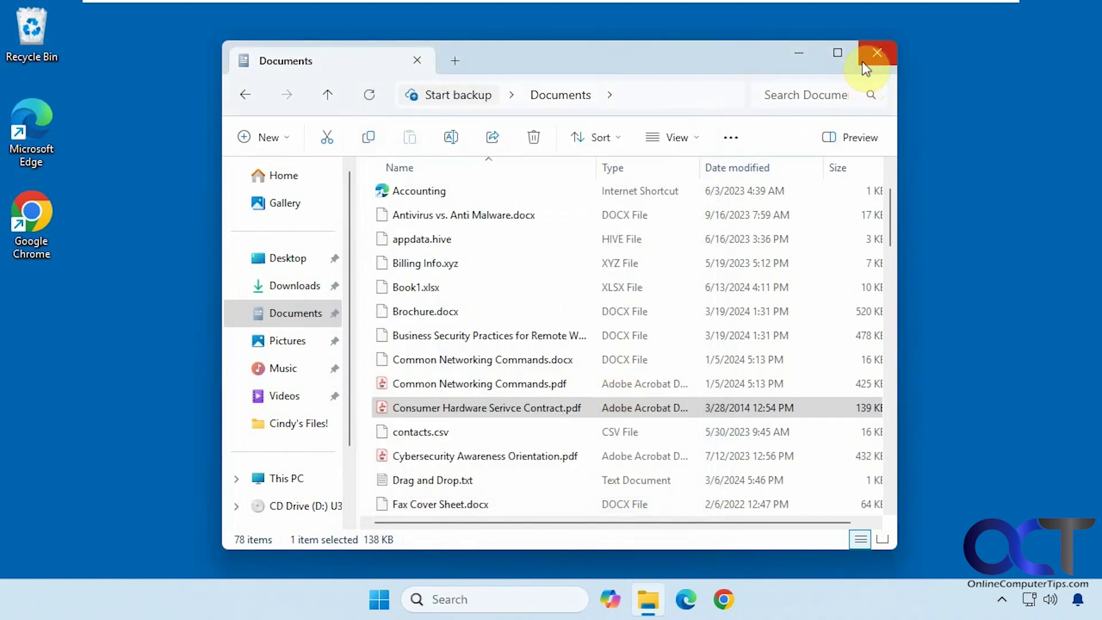
{"action": "left_click", "coordinate": [875, 56]}
{"action": "left_click", "coordinate": [649, 600]}
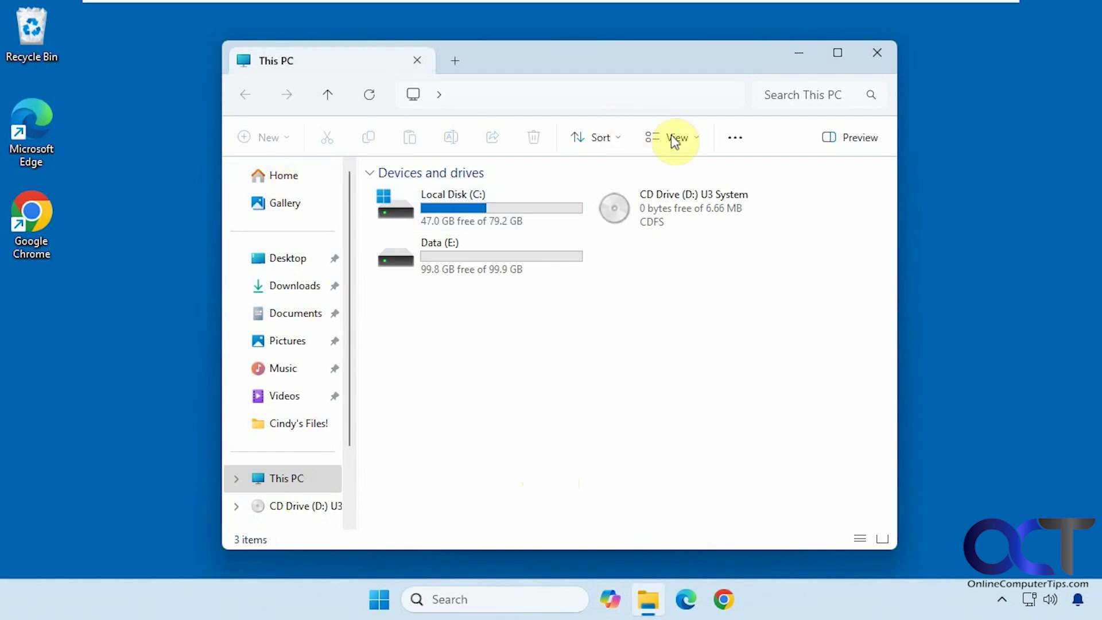
- Review the general Folder Options, including click behavior and the Privacy settings, without changing any
{"action": "left_click", "coordinate": [729, 137]}
{"action": "left_click", "coordinate": [661, 413]}
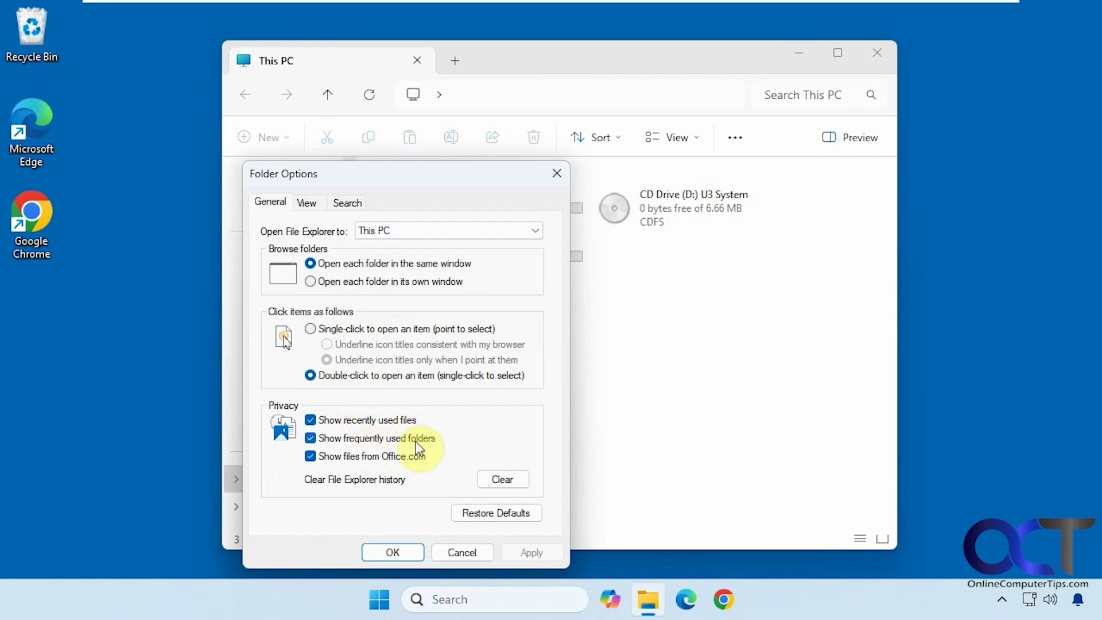
{"action": "left_click", "coordinate": [468, 554]}
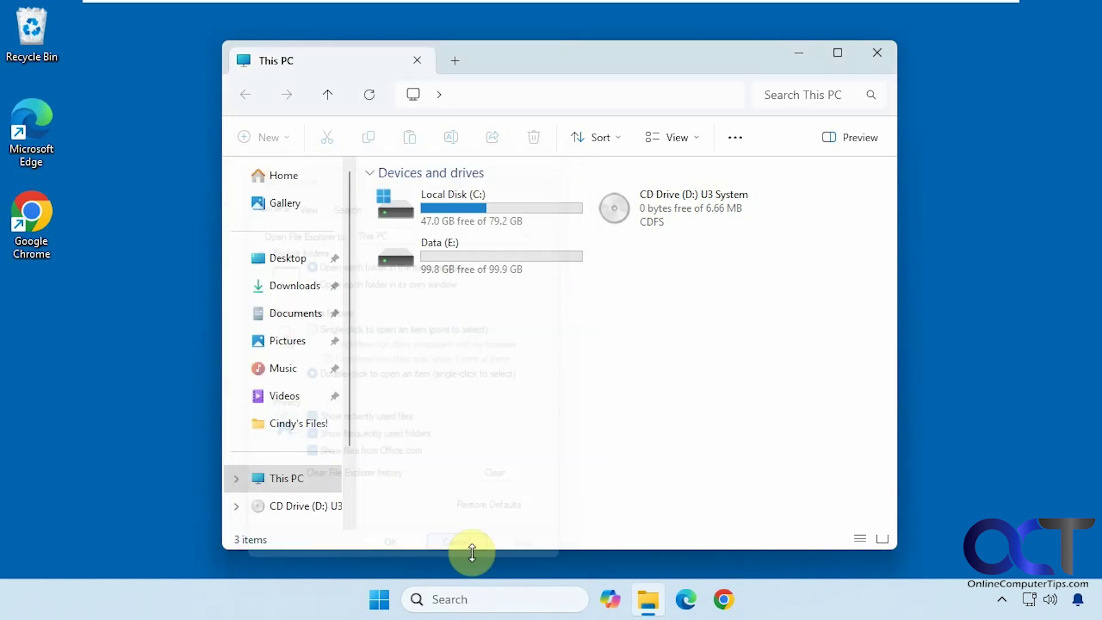
- Open Home and look through its Quick access, Favorites and Recent sections
{"action": "left_click", "coordinate": [285, 176]}
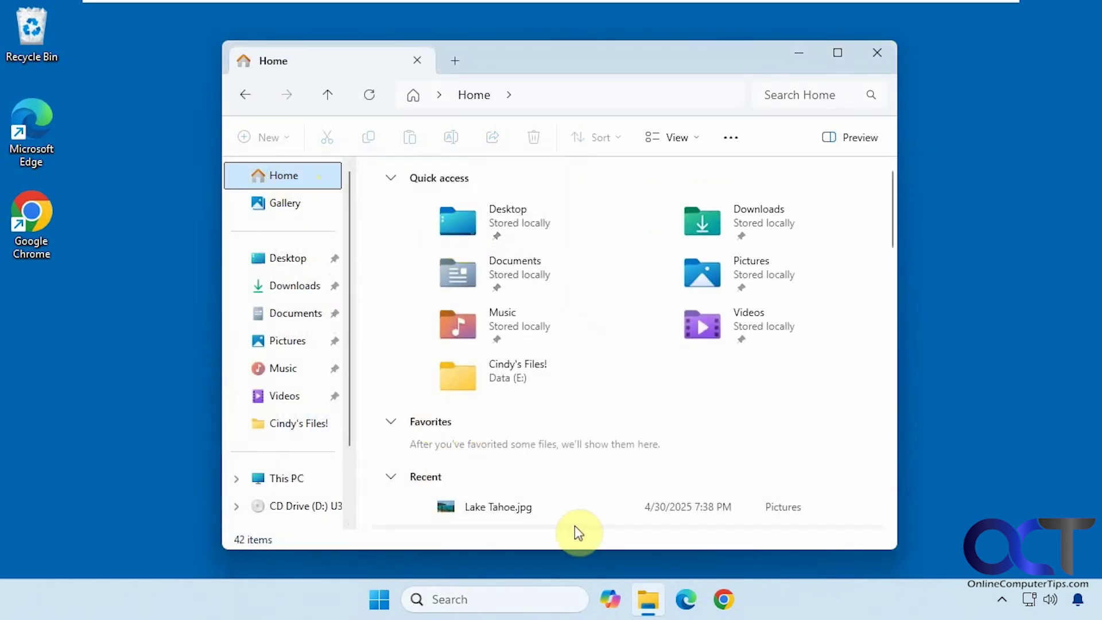
{"action": "scroll", "coordinate": [560, 439], "scroll_direction": "down", "scroll_amount": 3}
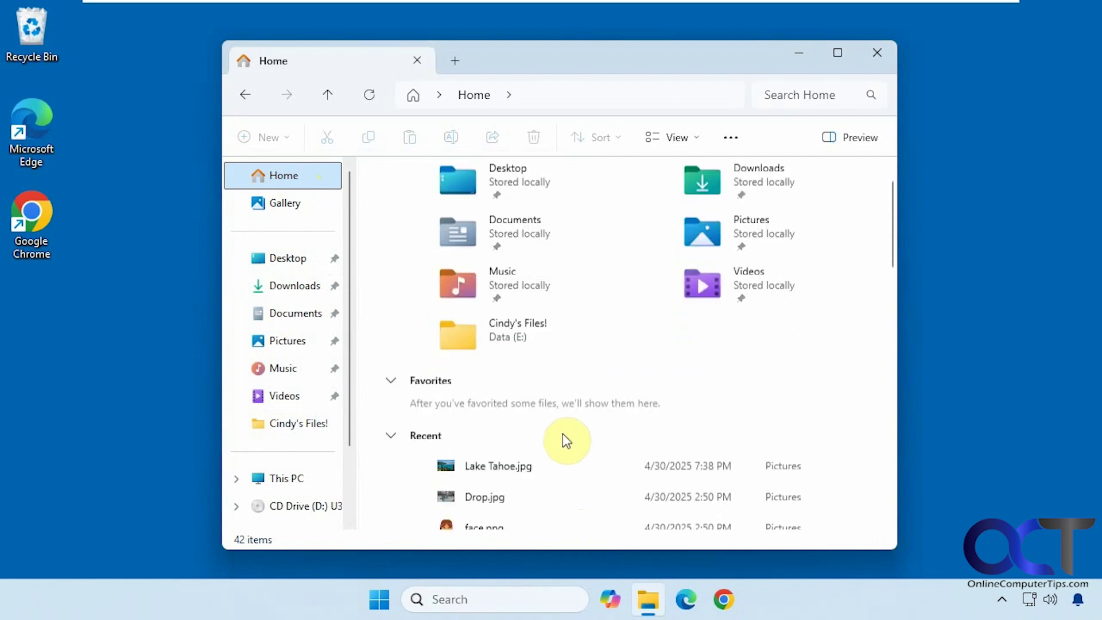
{"action": "scroll", "coordinate": [571, 442], "scroll_direction": "up", "scroll_amount": 3}
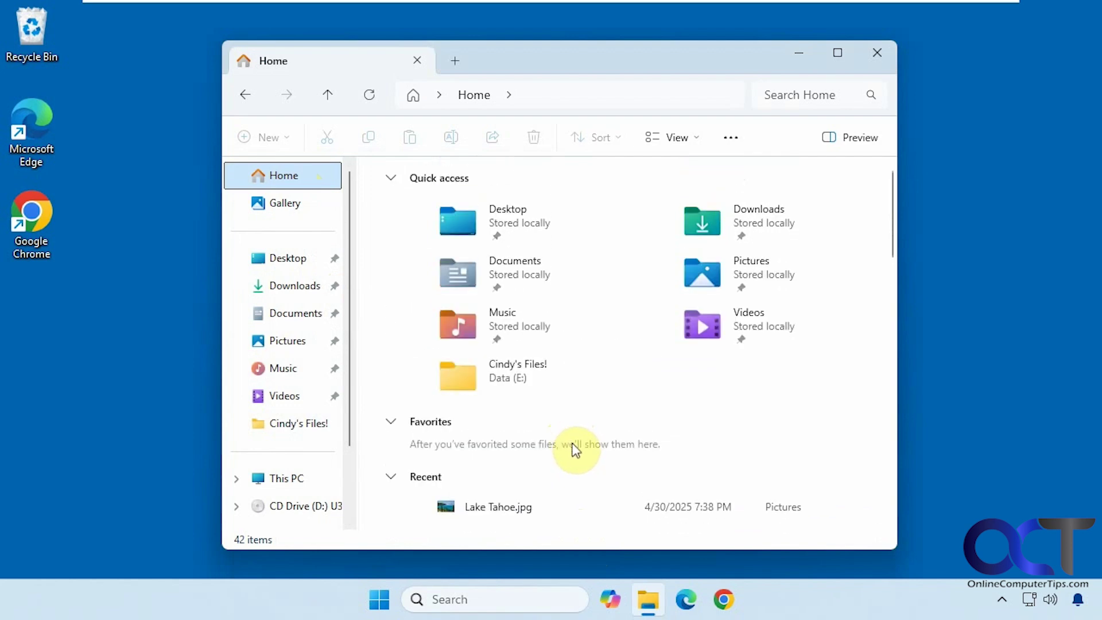
- Review the Clear File Explorer history option and the advanced view settings, down to the Navigation pane entries, and close Folder Options without changes
{"action": "left_click", "coordinate": [729, 136]}
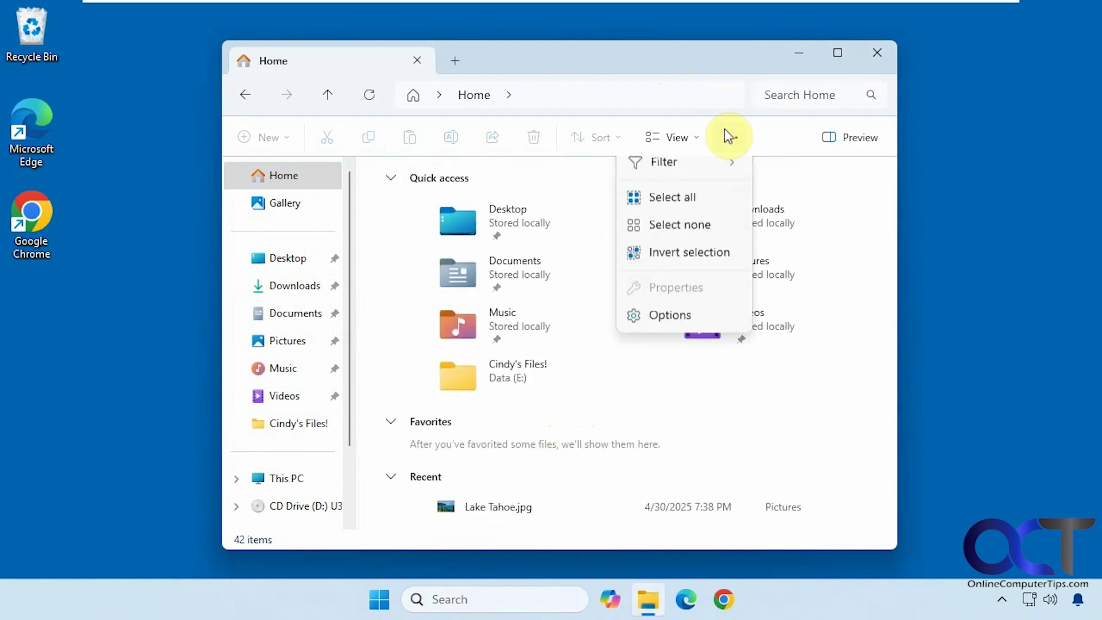
{"action": "left_click", "coordinate": [676, 329]}
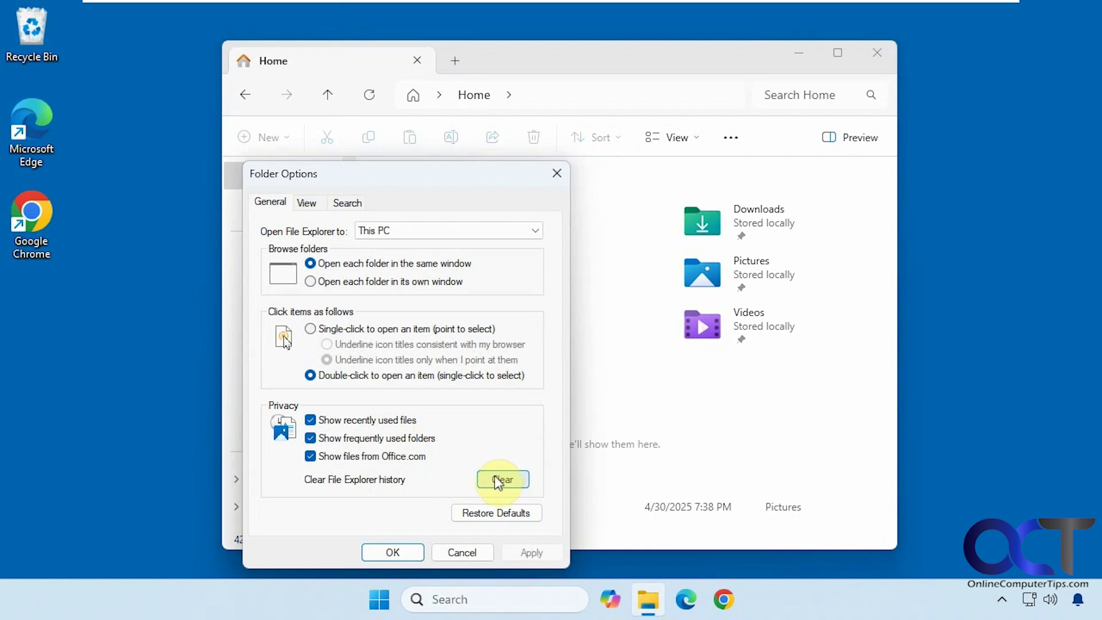
{"action": "left_click", "coordinate": [309, 203]}
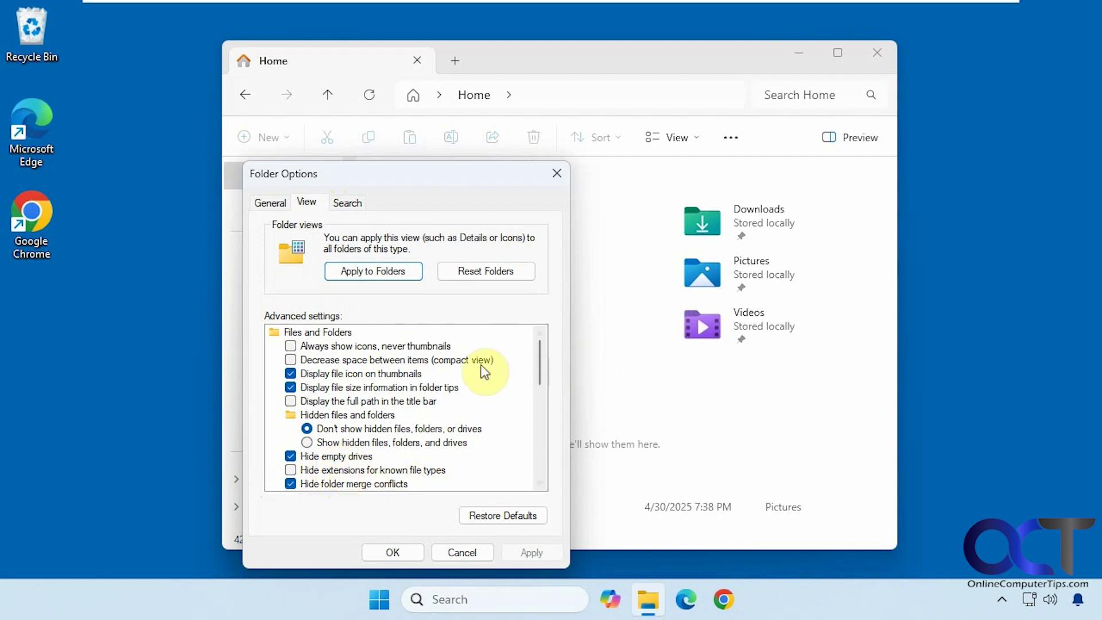
{"action": "left_click_drag", "start_coordinate": [539, 357], "coordinate": [539, 445]}
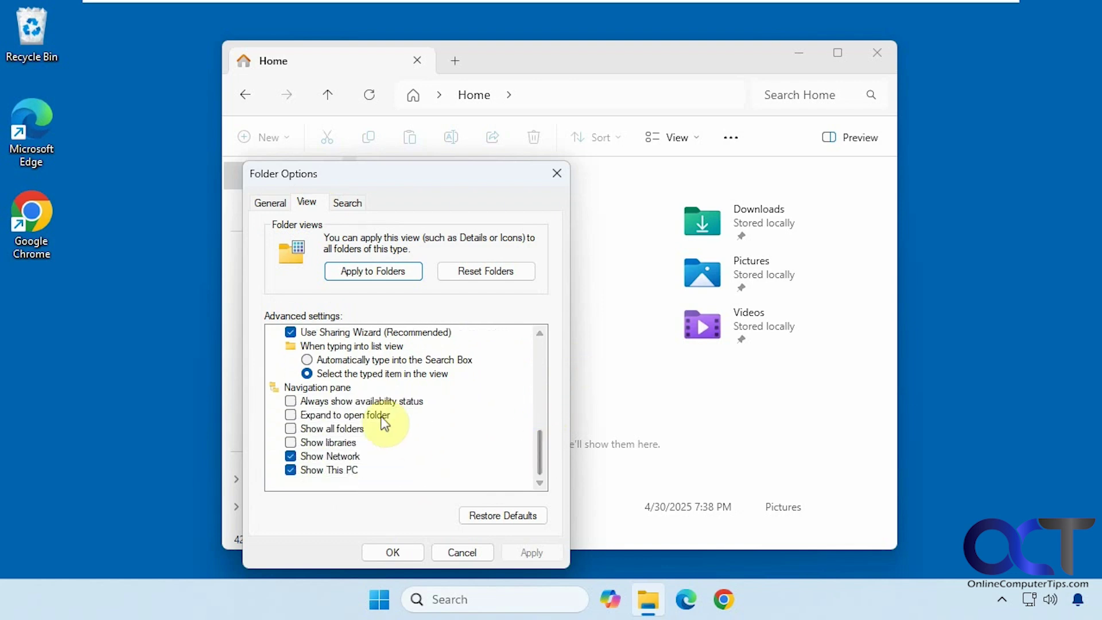
{"action": "left_click_drag", "start_coordinate": [415, 181], "coordinate": [586, 166]}
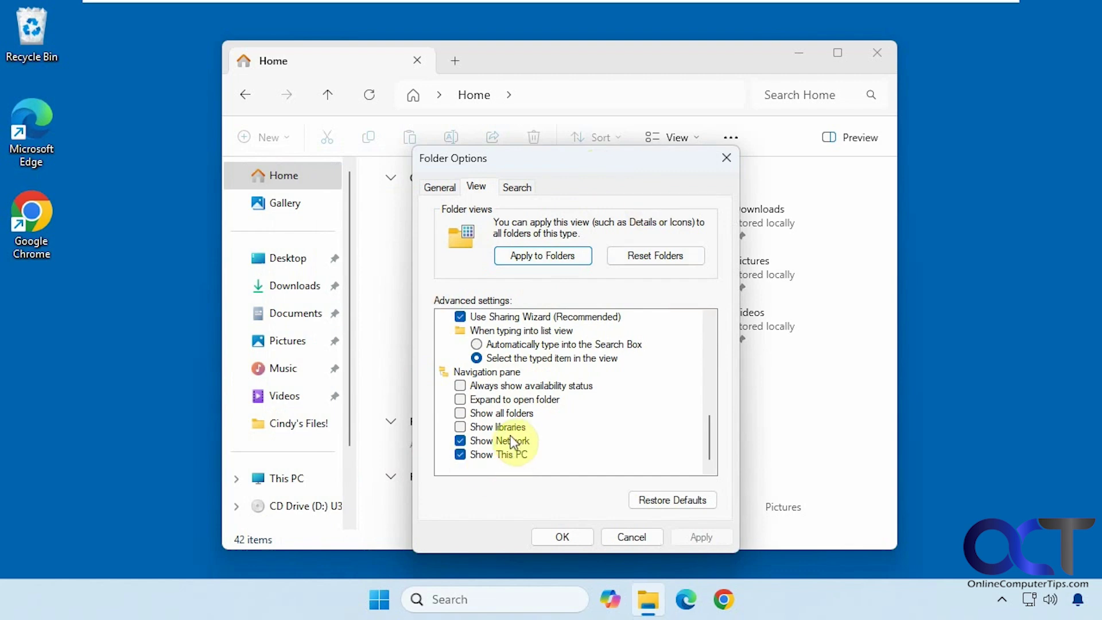
{"action": "left_click", "coordinate": [638, 540]}
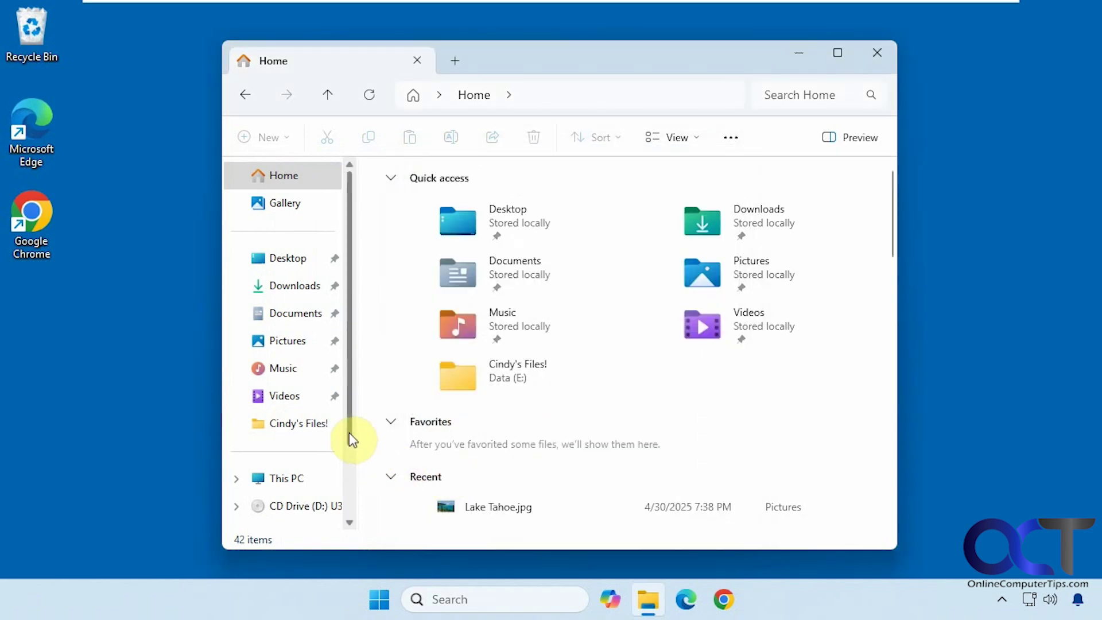
- Hide This PC from the navigation pane
{"action": "scroll", "coordinate": [349, 438], "scroll_direction": "down", "scroll_amount": 2}
{"action": "right_click", "coordinate": [256, 482]}
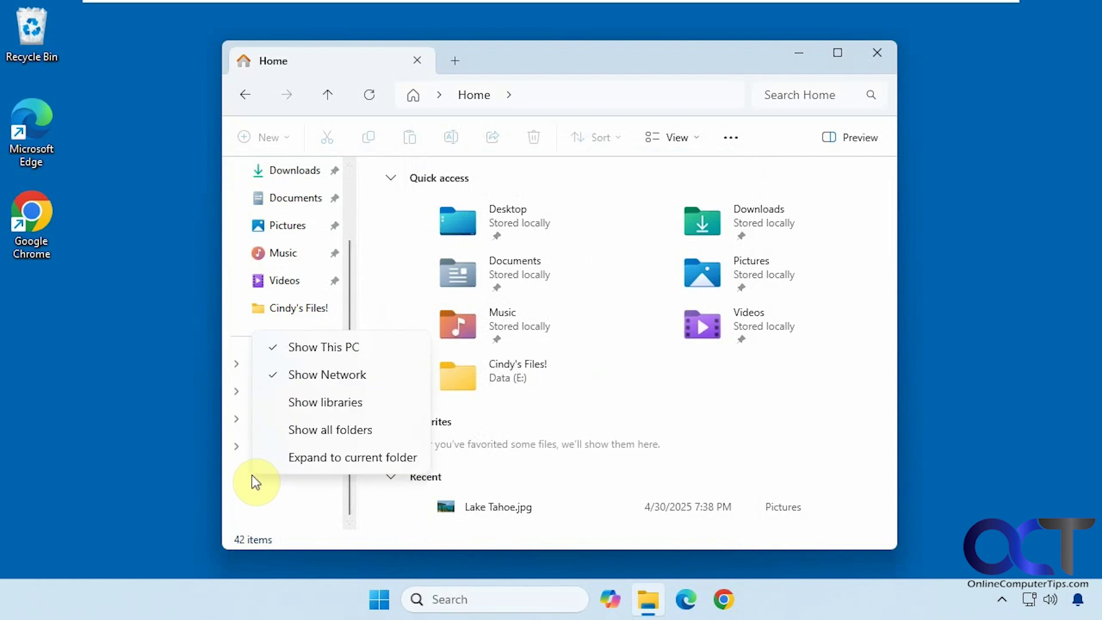
{"action": "left_click", "coordinate": [322, 347]}
- Show This PC in the navigation pane again
{"action": "left_click_drag", "start_coordinate": [352, 369], "coordinate": [349, 447]}
{"action": "right_click", "coordinate": [288, 514]}
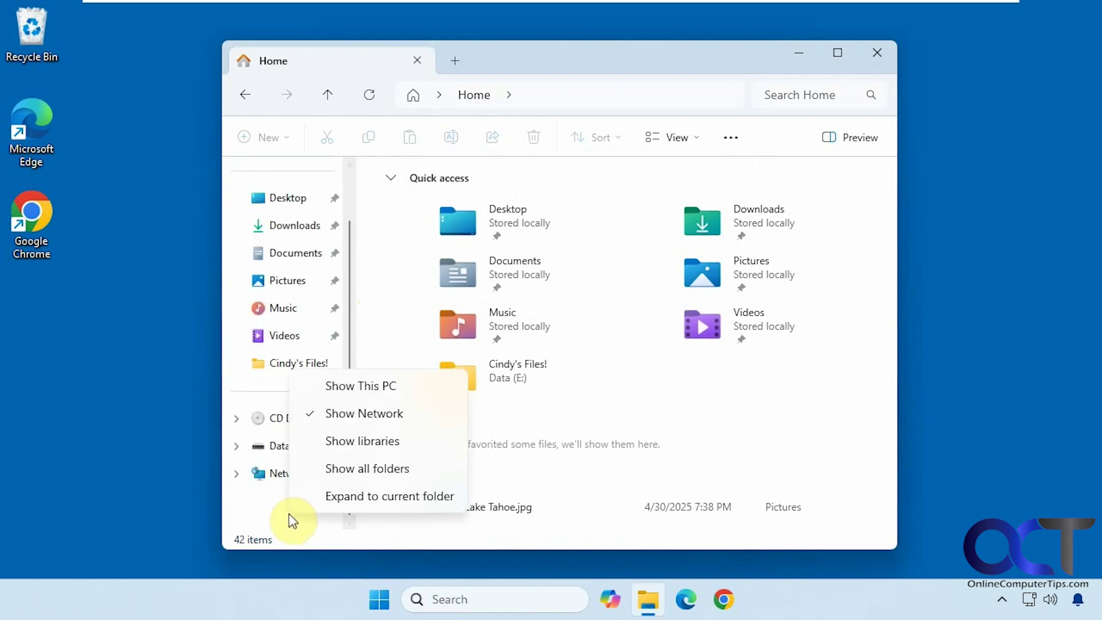
{"action": "left_click", "coordinate": [347, 385]}
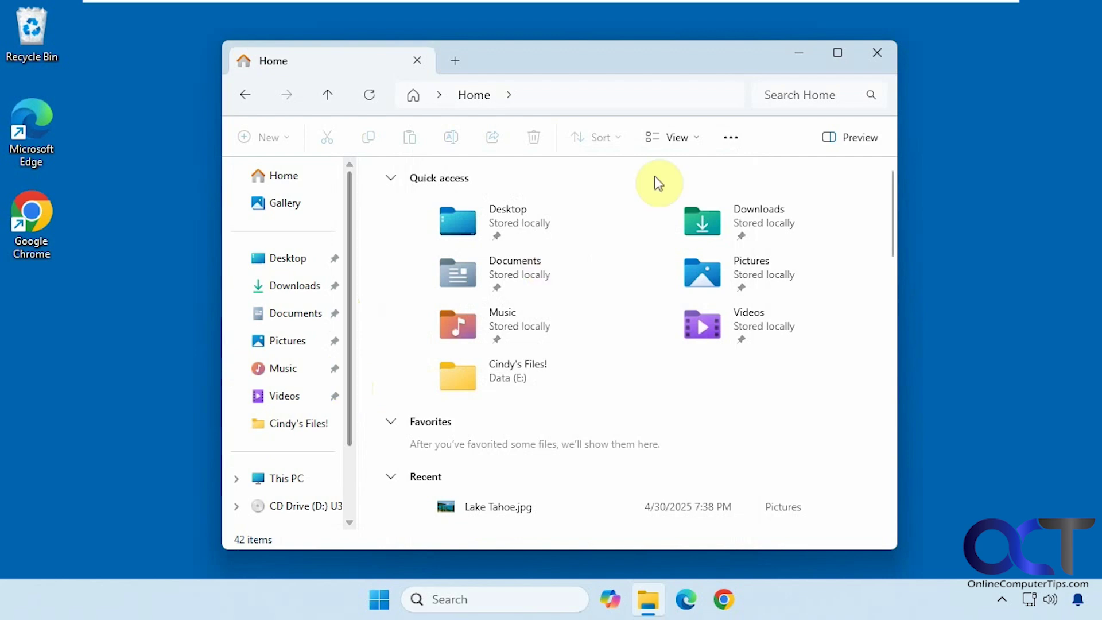
- Review the Apply to Folders and Reset Folders options and the search settings in Folder Options, and close it without changes
{"action": "left_click", "coordinate": [732, 143]}
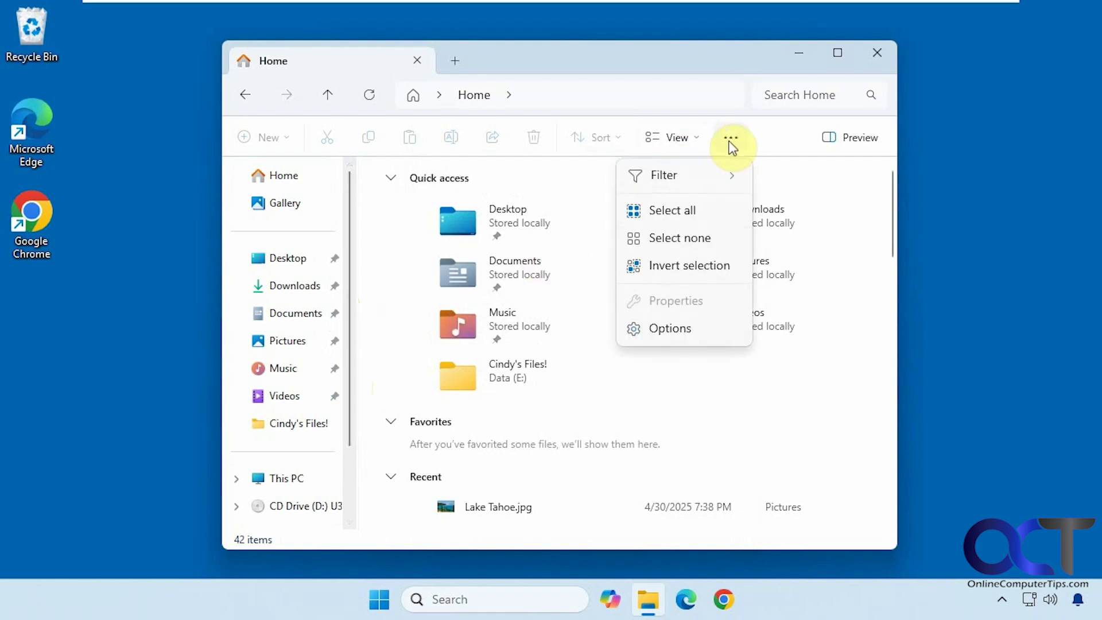
{"action": "left_click", "coordinate": [689, 327]}
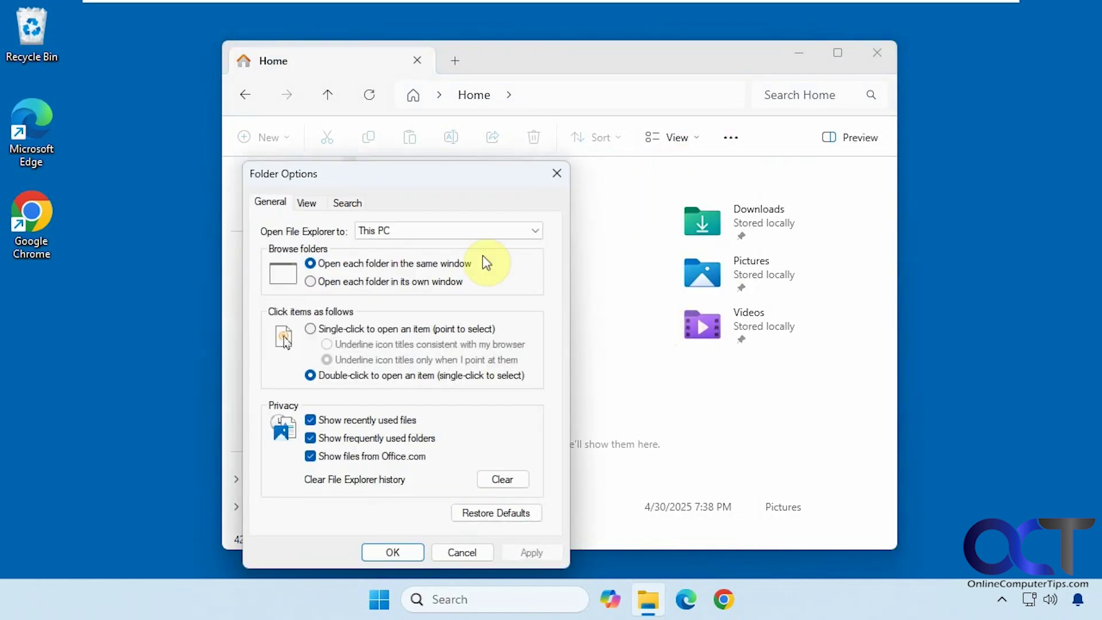
{"action": "left_click", "coordinate": [307, 203]}
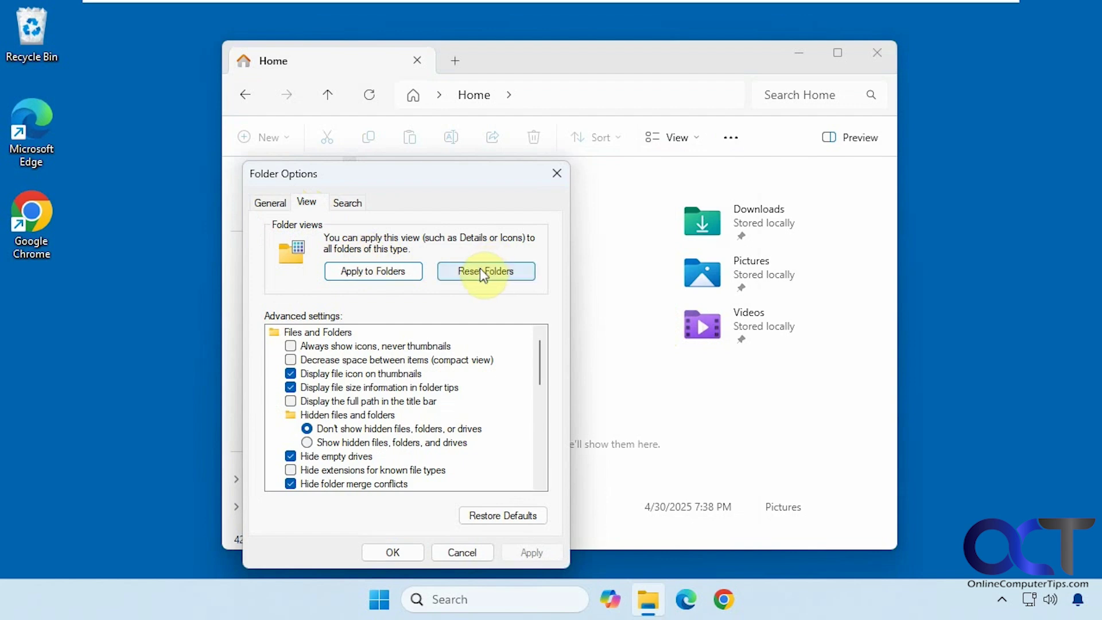
{"action": "left_click", "coordinate": [346, 202]}
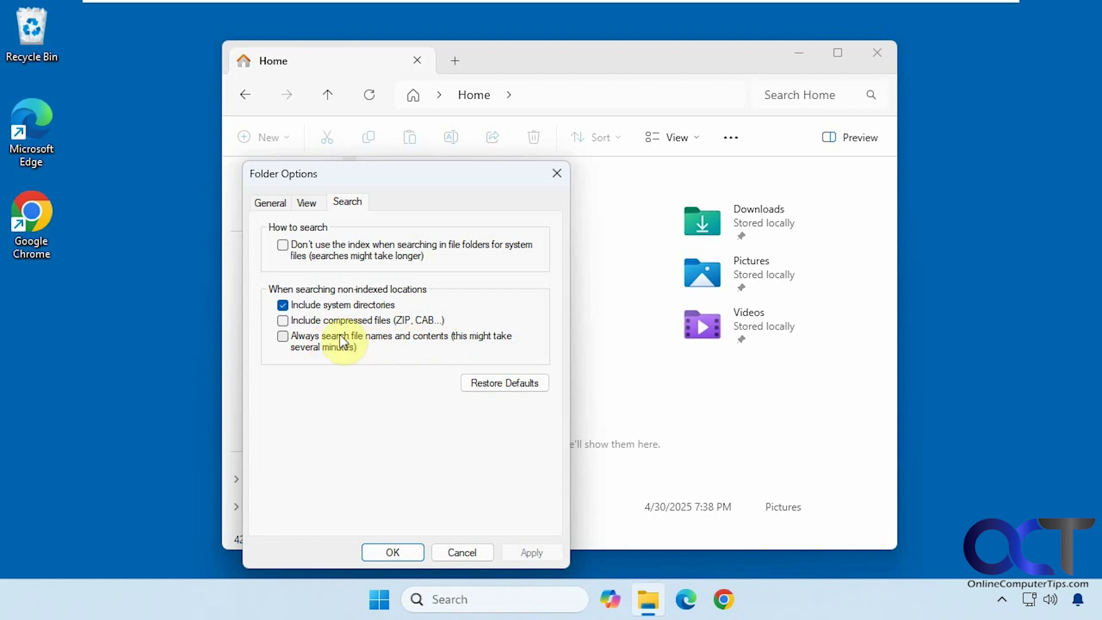
{"action": "left_click", "coordinate": [460, 550]}
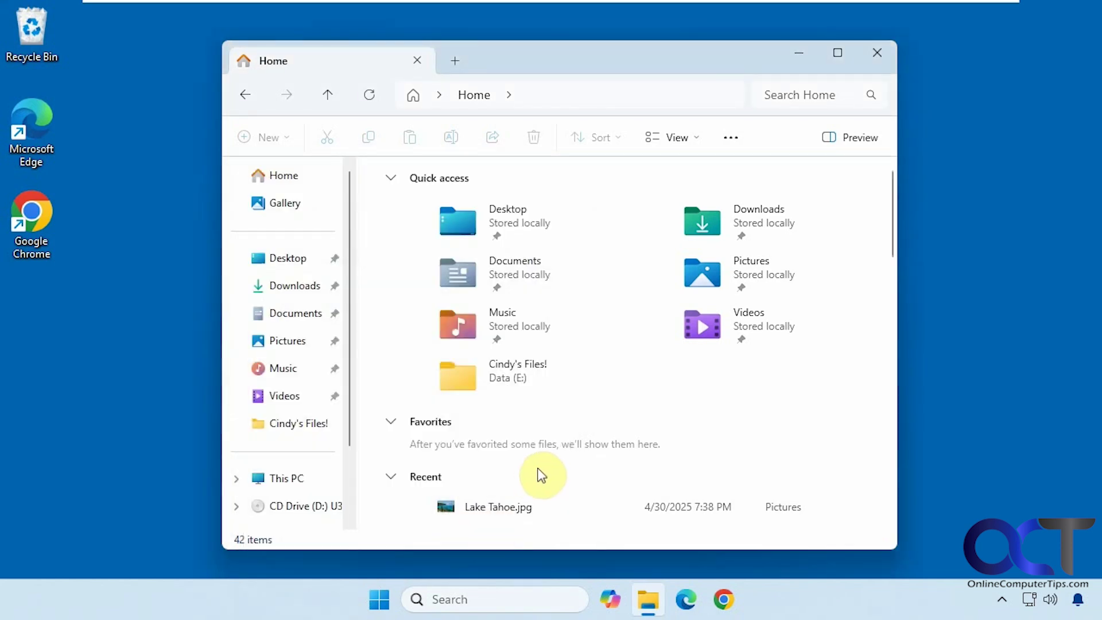